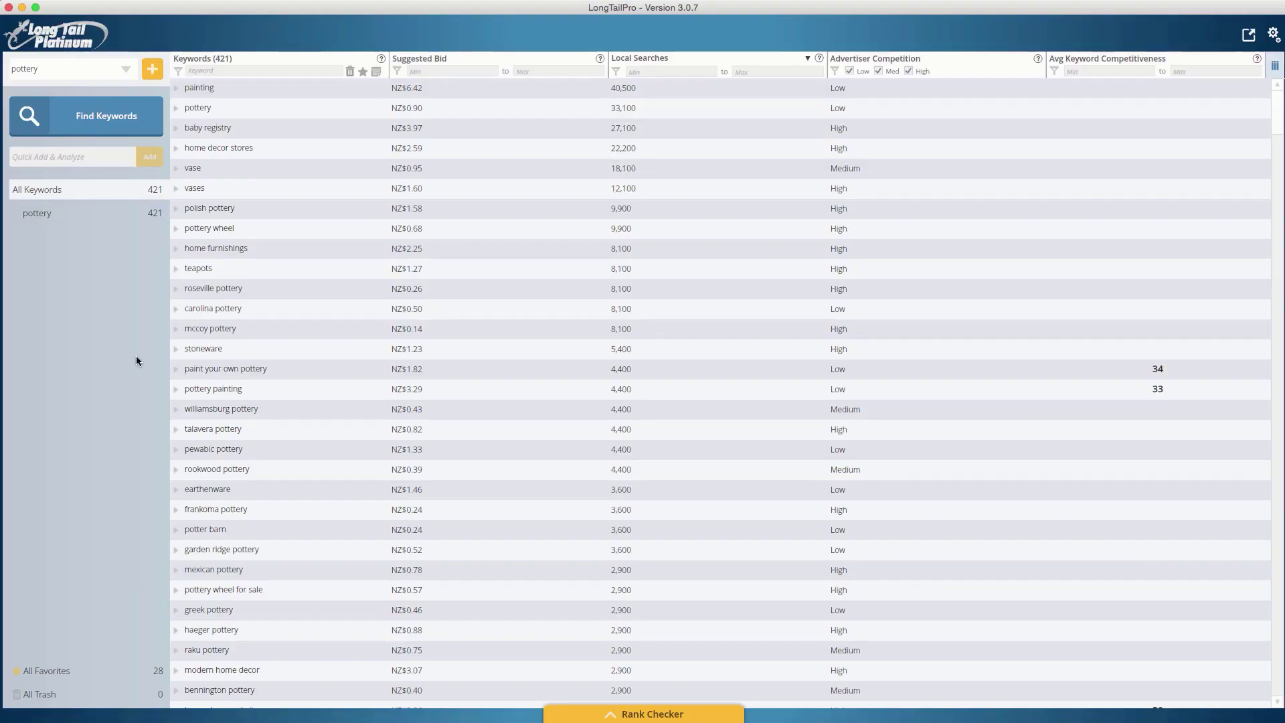
# Start a new Long Tail Pro project, then dismiss the new project form.
pyautogui.moveTo(830, 314)
pyautogui.click(151, 69)
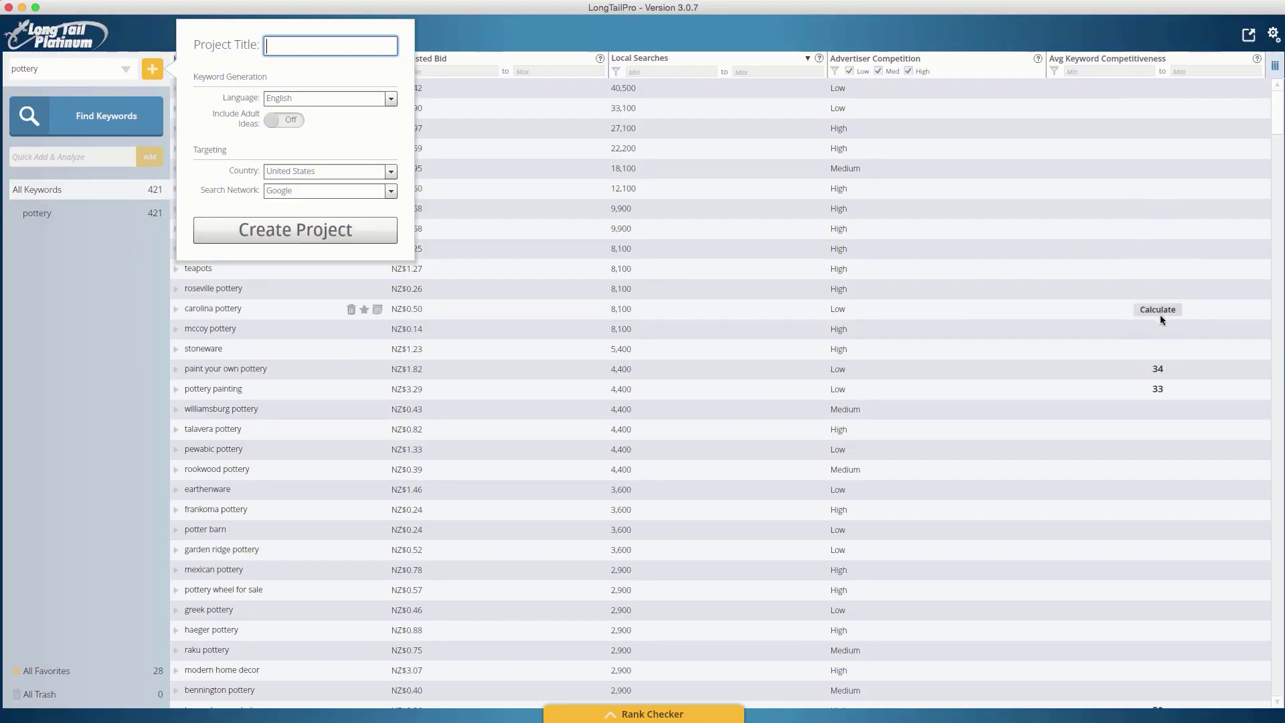
pyautogui.click(73, 532)
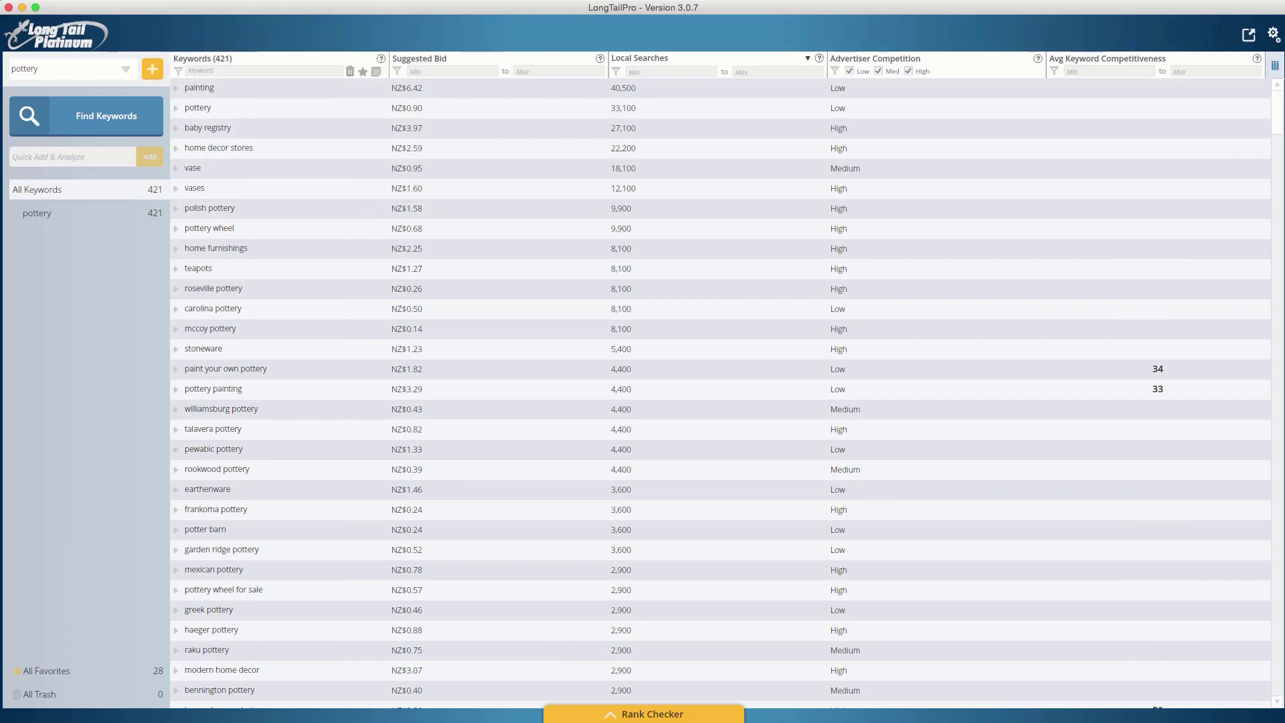
# Bring HMA! Pro VPN forward, return to the keyword table, and open and close the project form.
pyautogui.press('super+Tab')
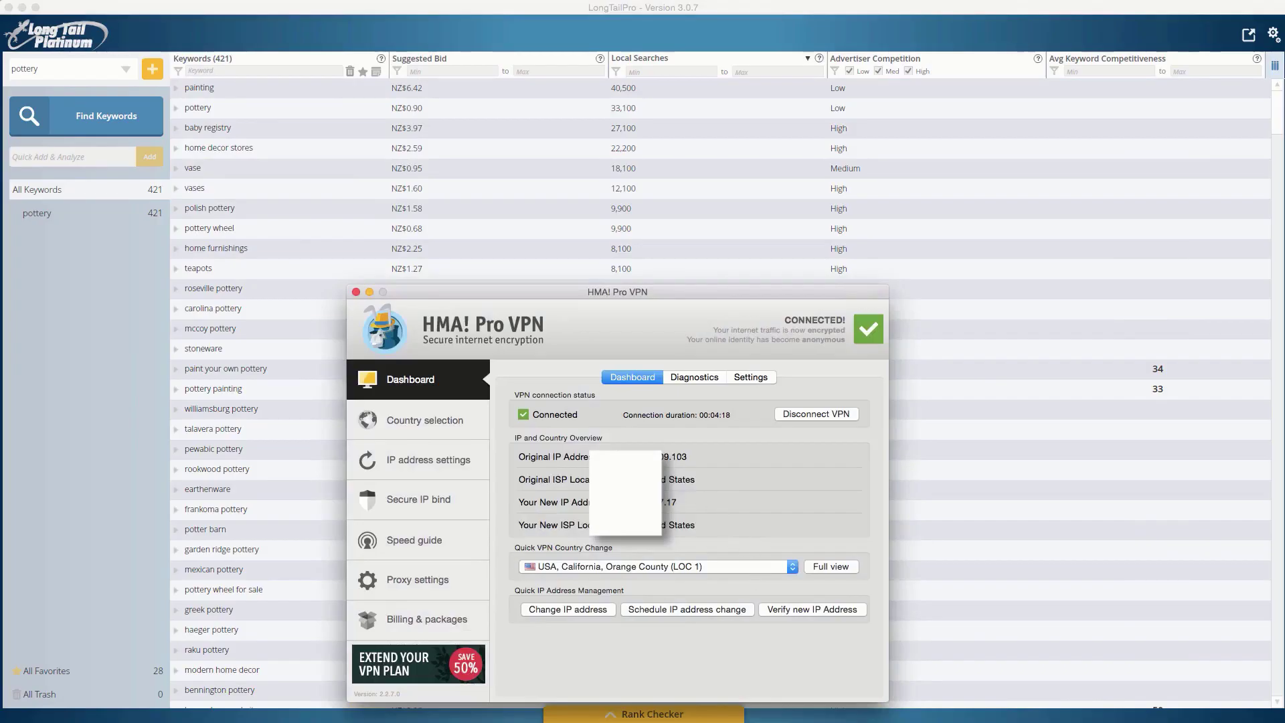
pyautogui.click(127, 324)
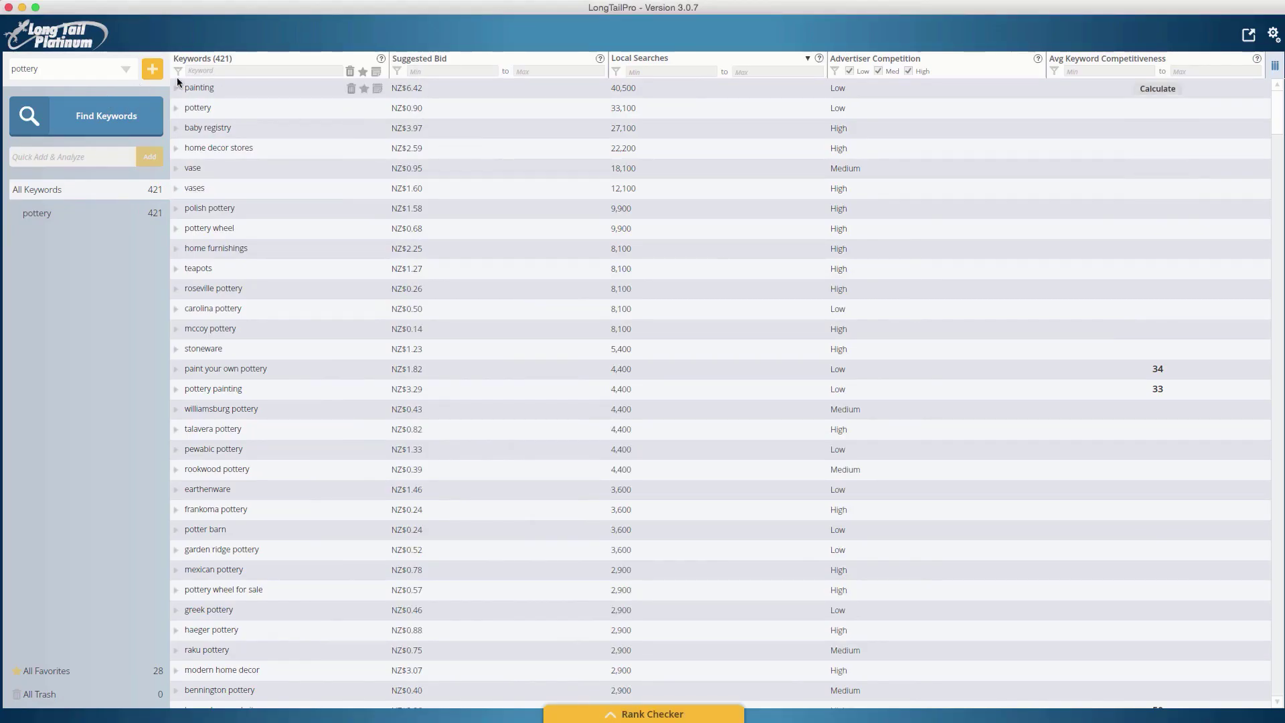
pyautogui.click(152, 69)
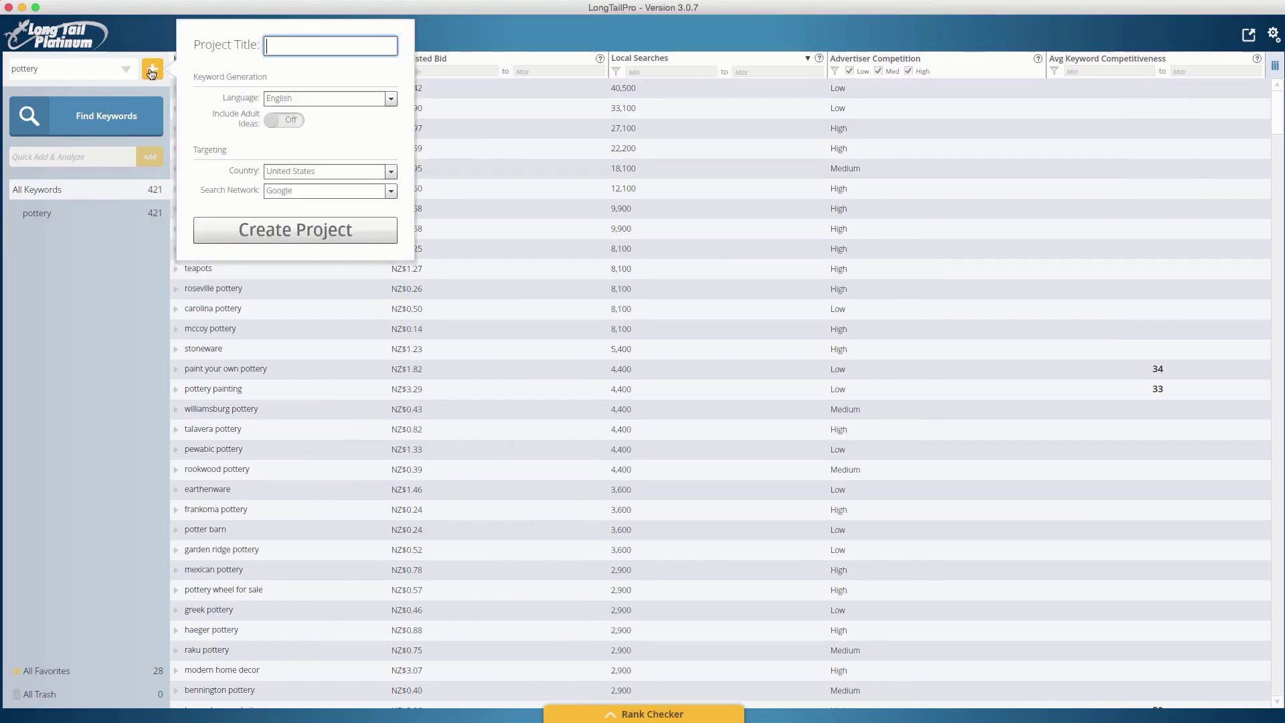
pyautogui.click(288, 264)
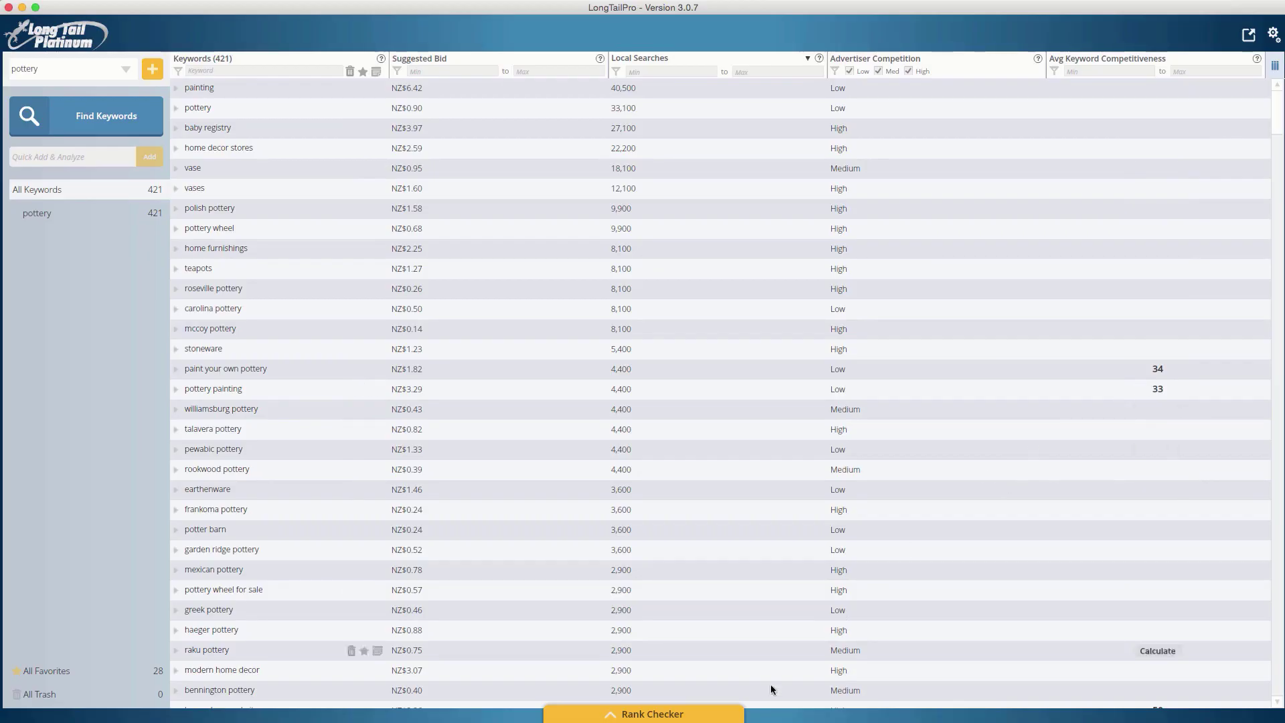
# Switch to HMA! Pro VPN, confirm it shows Connected, and minimise its window.
pyautogui.press('super+Tab')
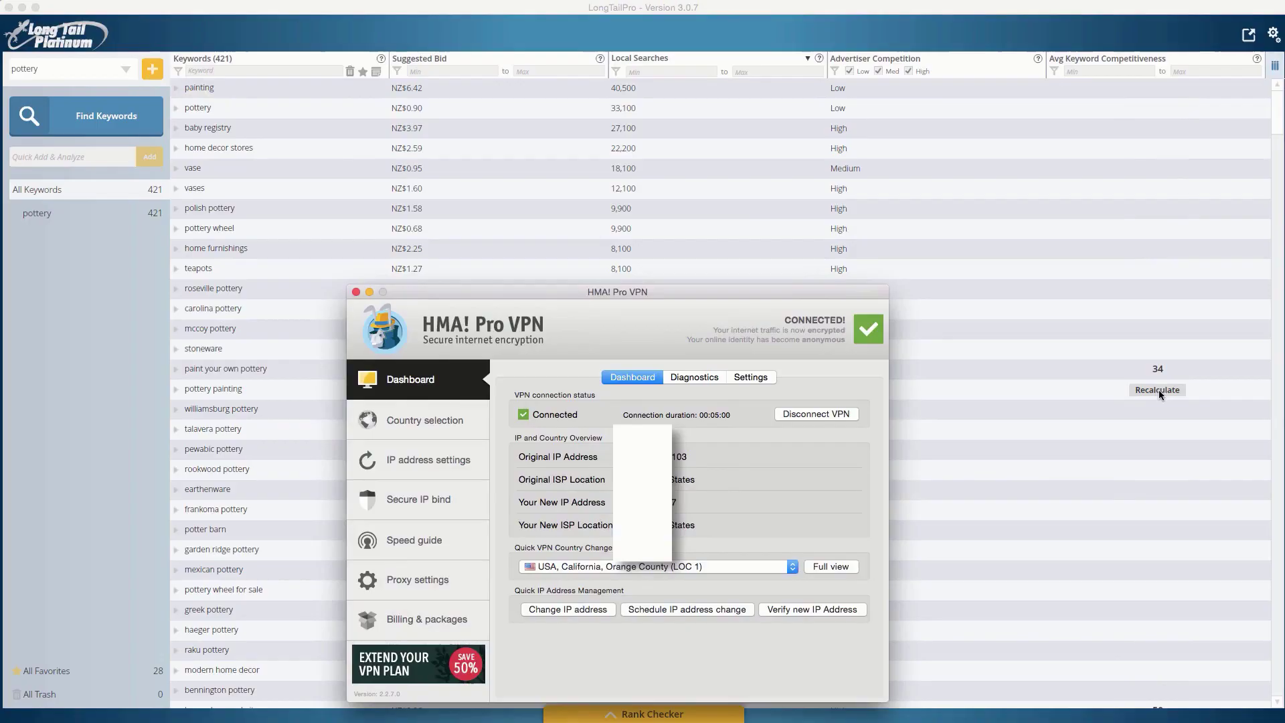
pyautogui.moveTo(1179, 416)
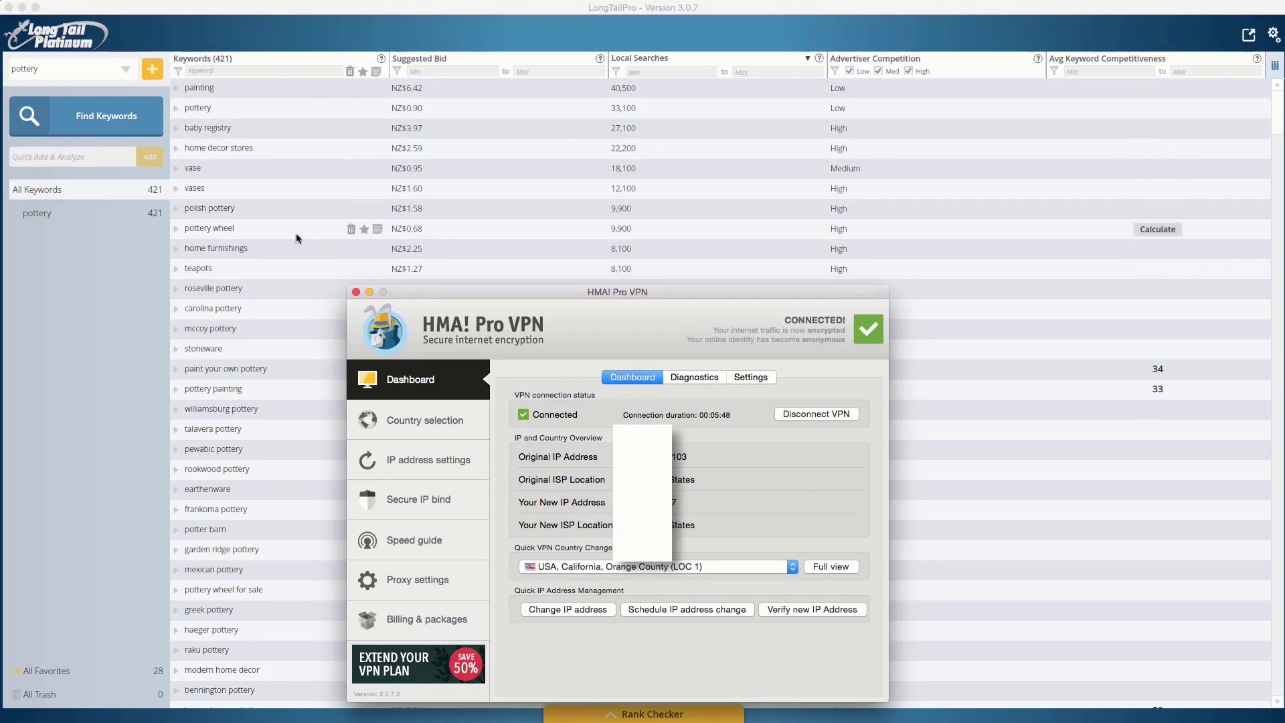
pyautogui.click(369, 292)
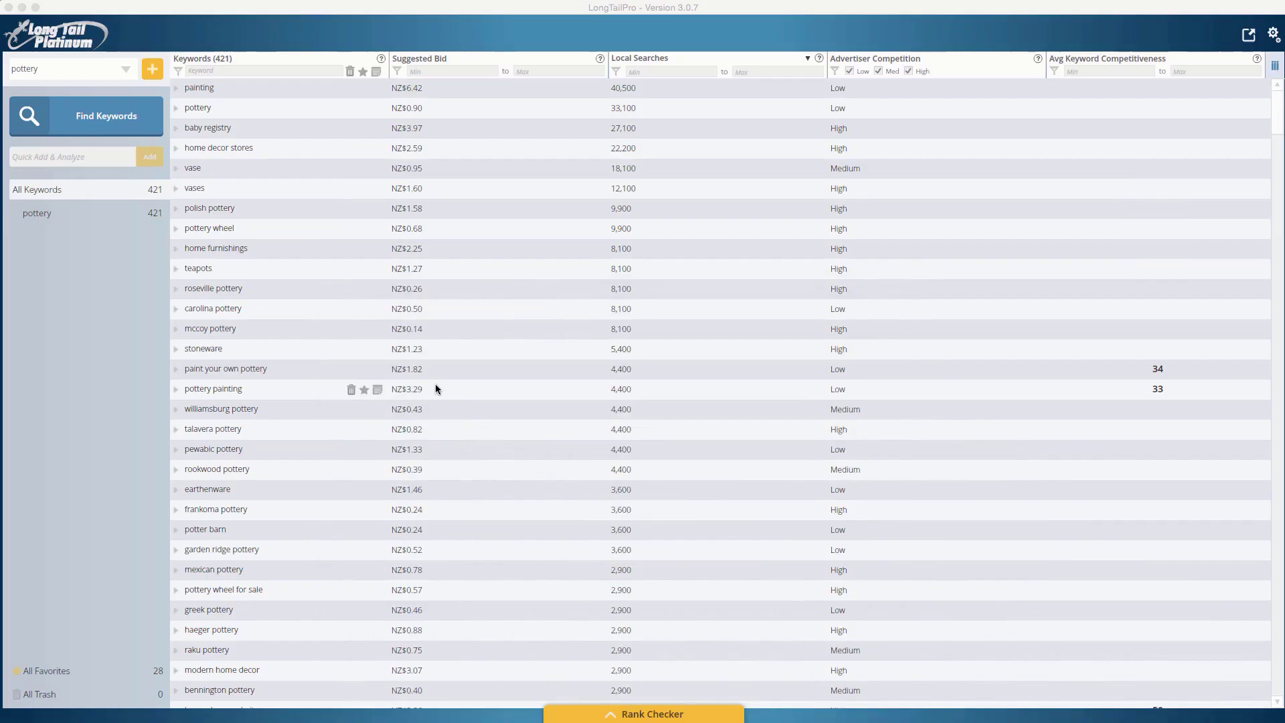
pyautogui.click(152, 70)
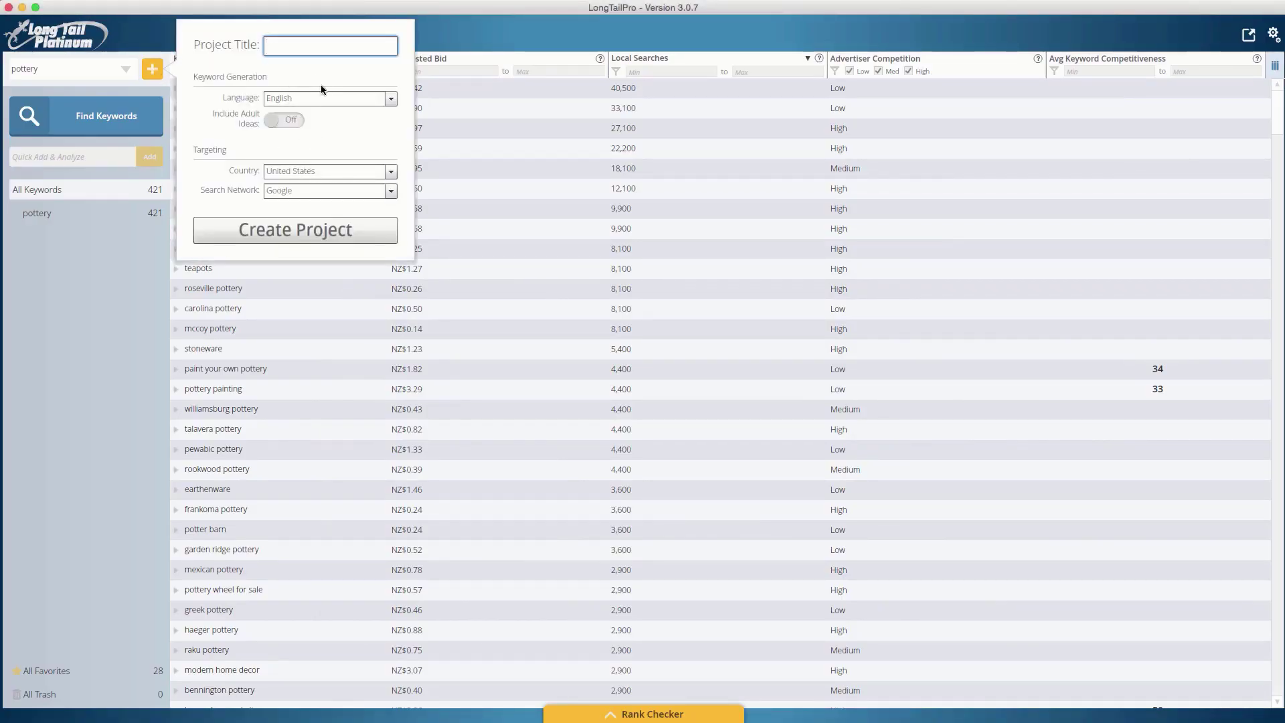
pyautogui.click(131, 272)
pyautogui.click(125, 126)
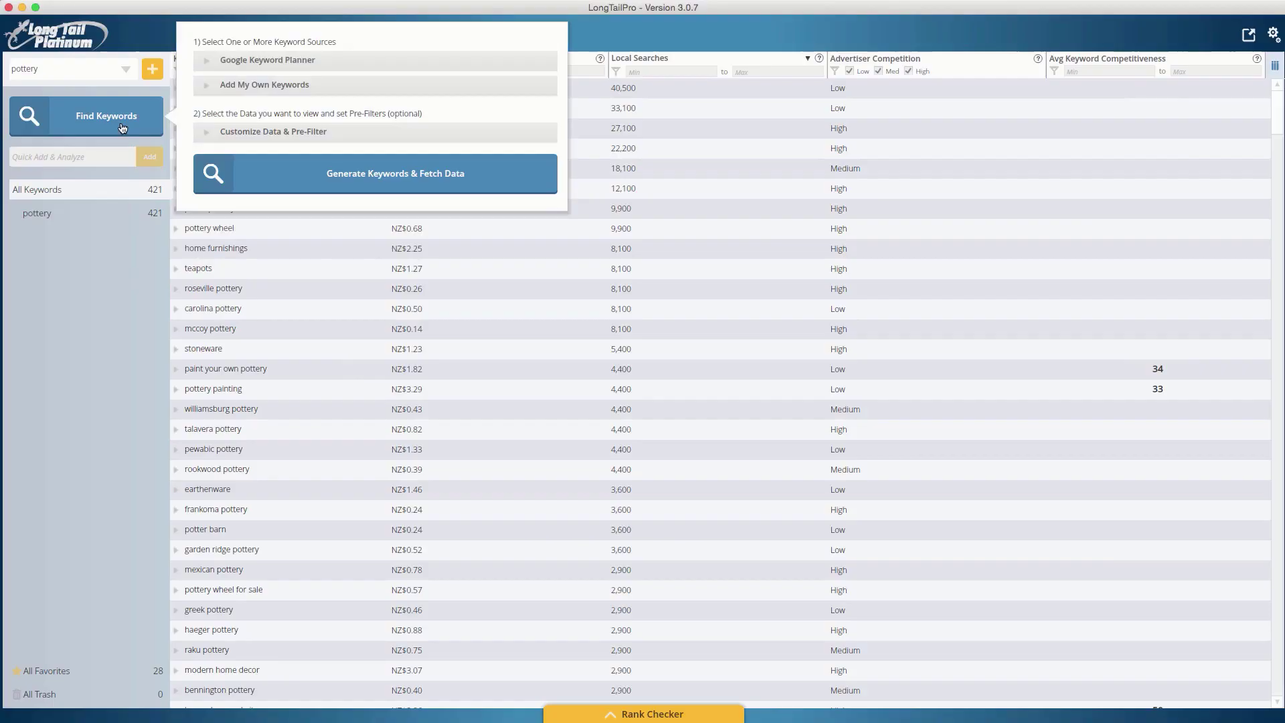
pyautogui.click(271, 61)
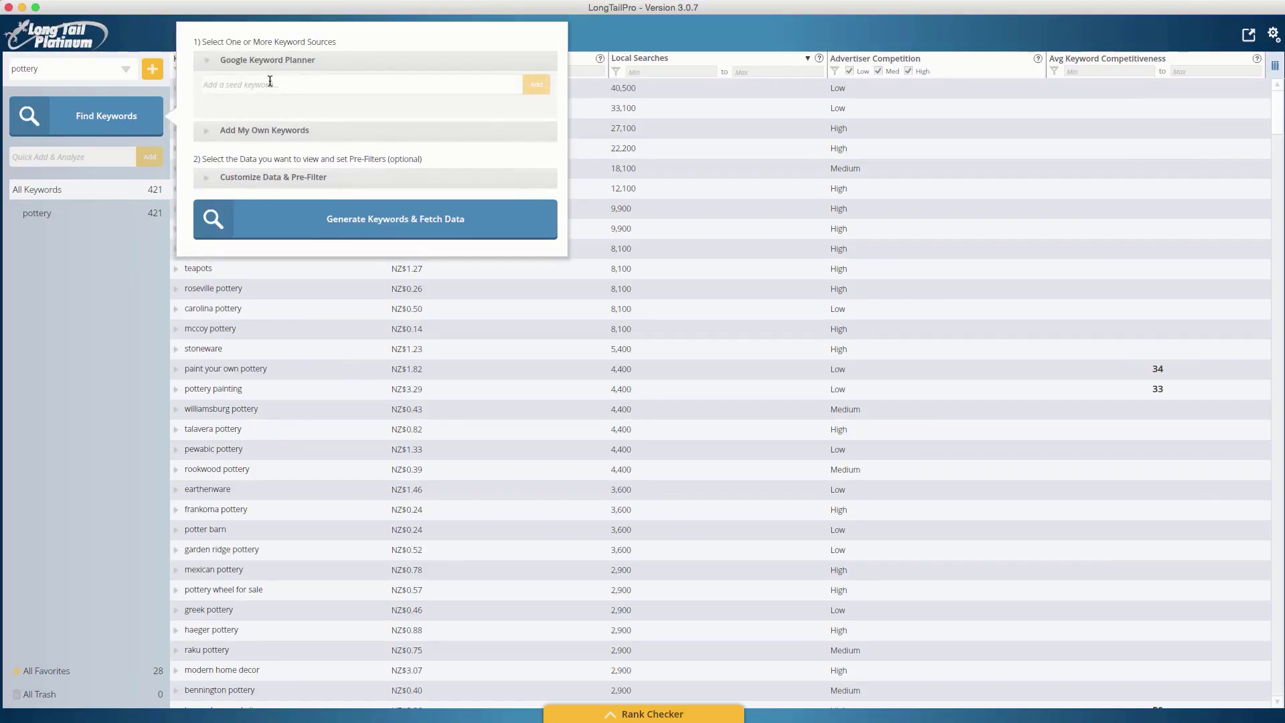
pyautogui.click(272, 86)
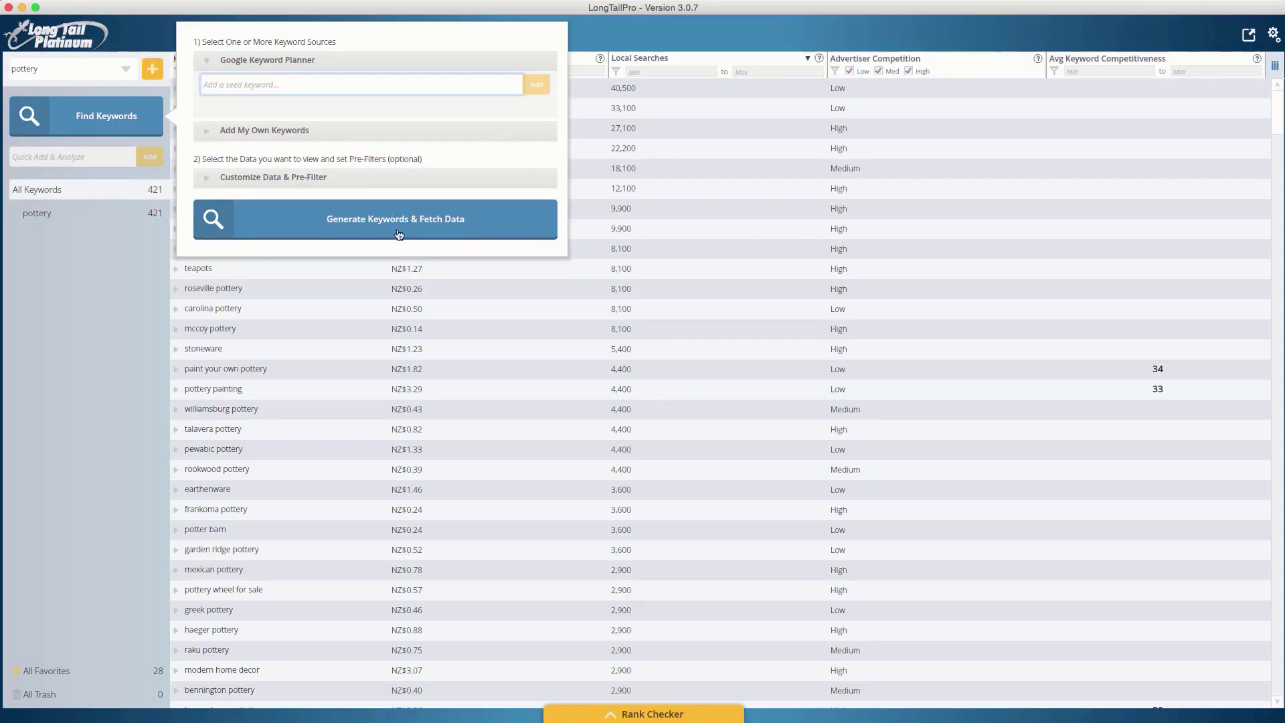
pyautogui.click(63, 213)
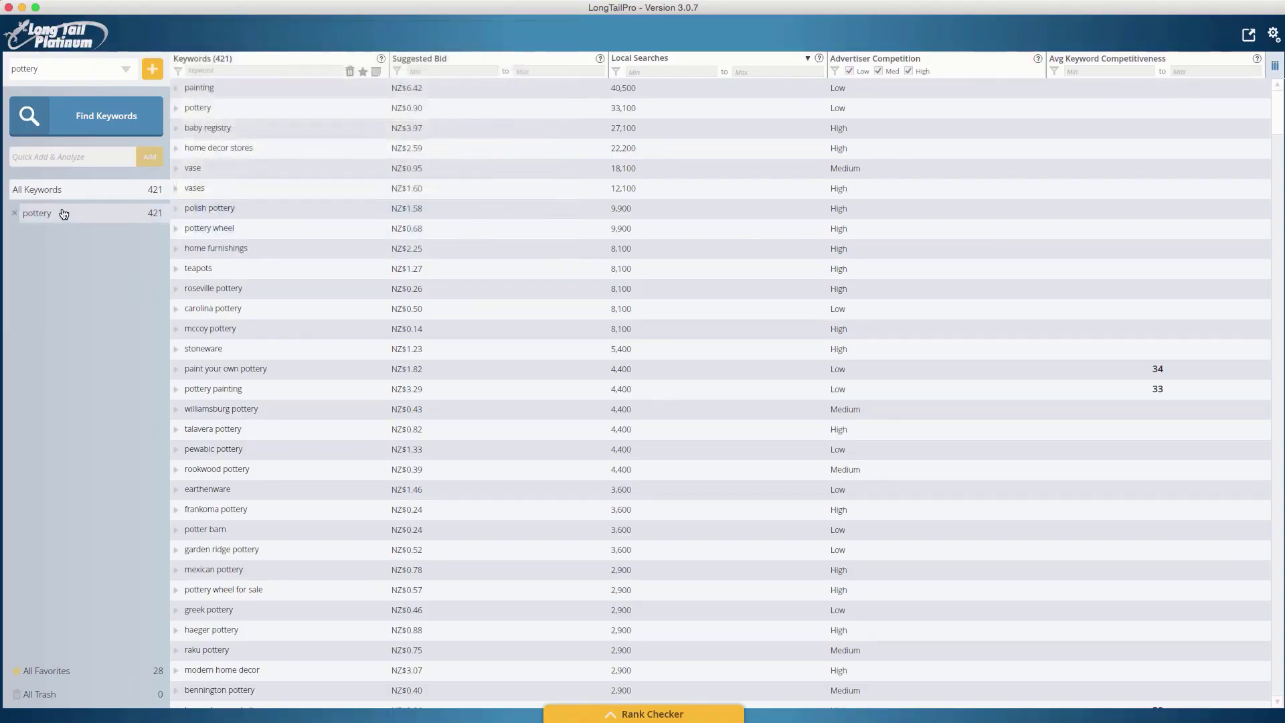
# Open the pottery group and sort its keywords by Local Searches, highest first.
pyautogui.click(82, 222)
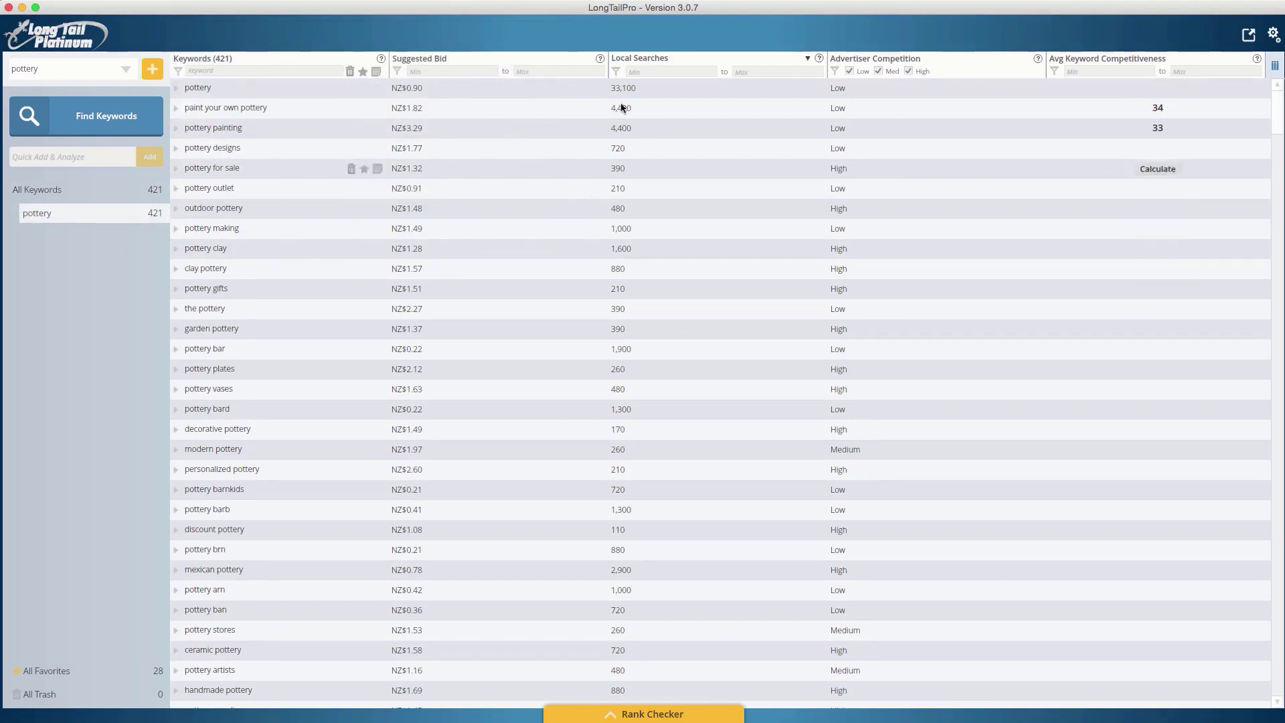
pyautogui.click(637, 58)
pyautogui.click(636, 58)
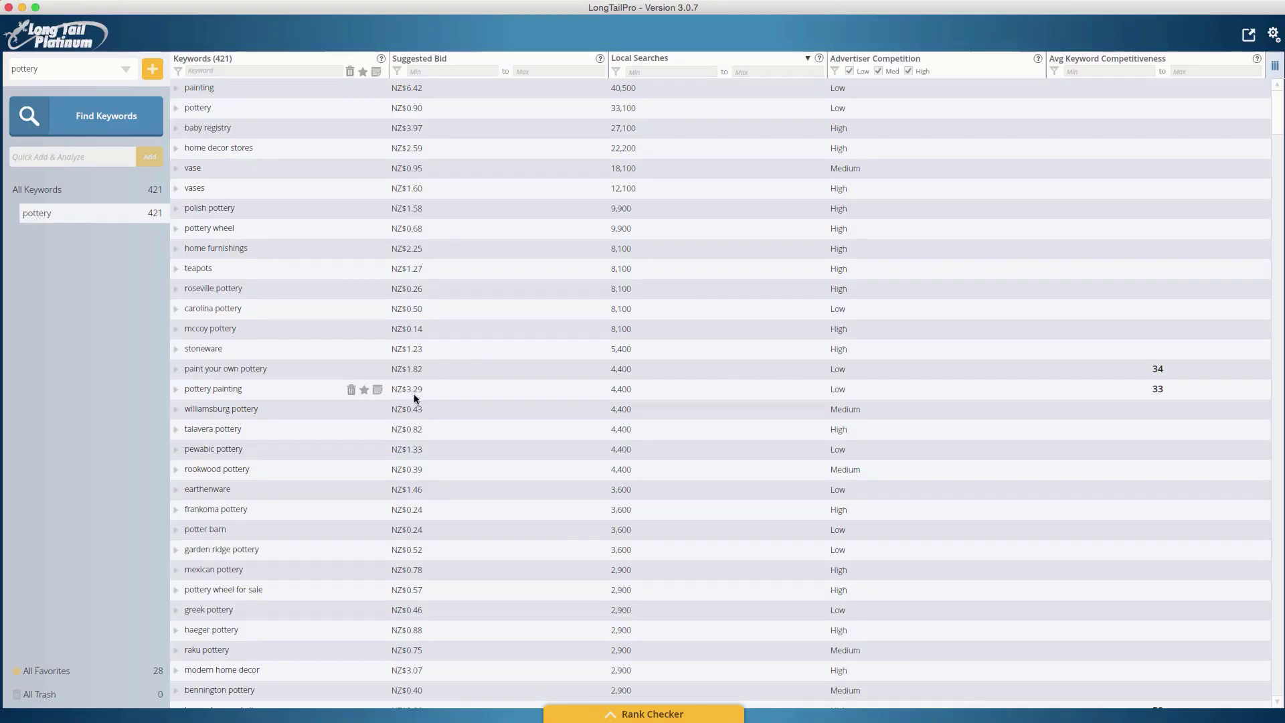
pyautogui.scroll(-5, 409, 396)
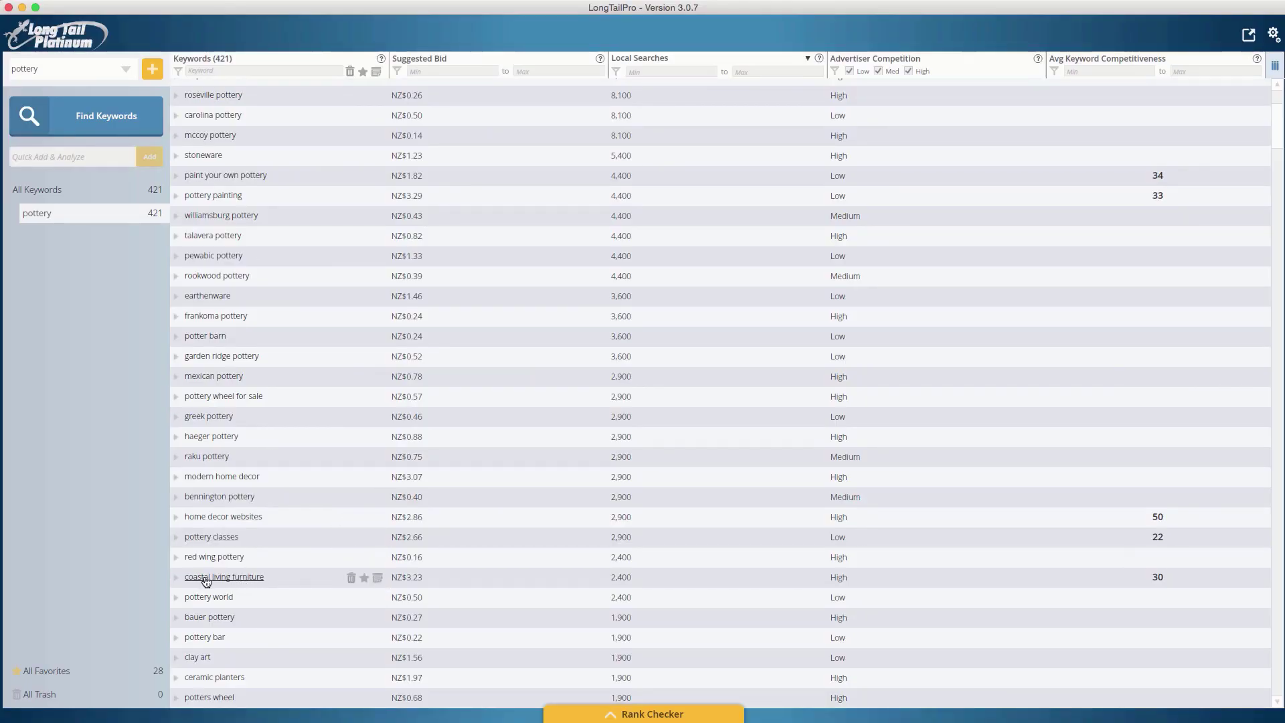
pyautogui.scroll(3, 258, 562)
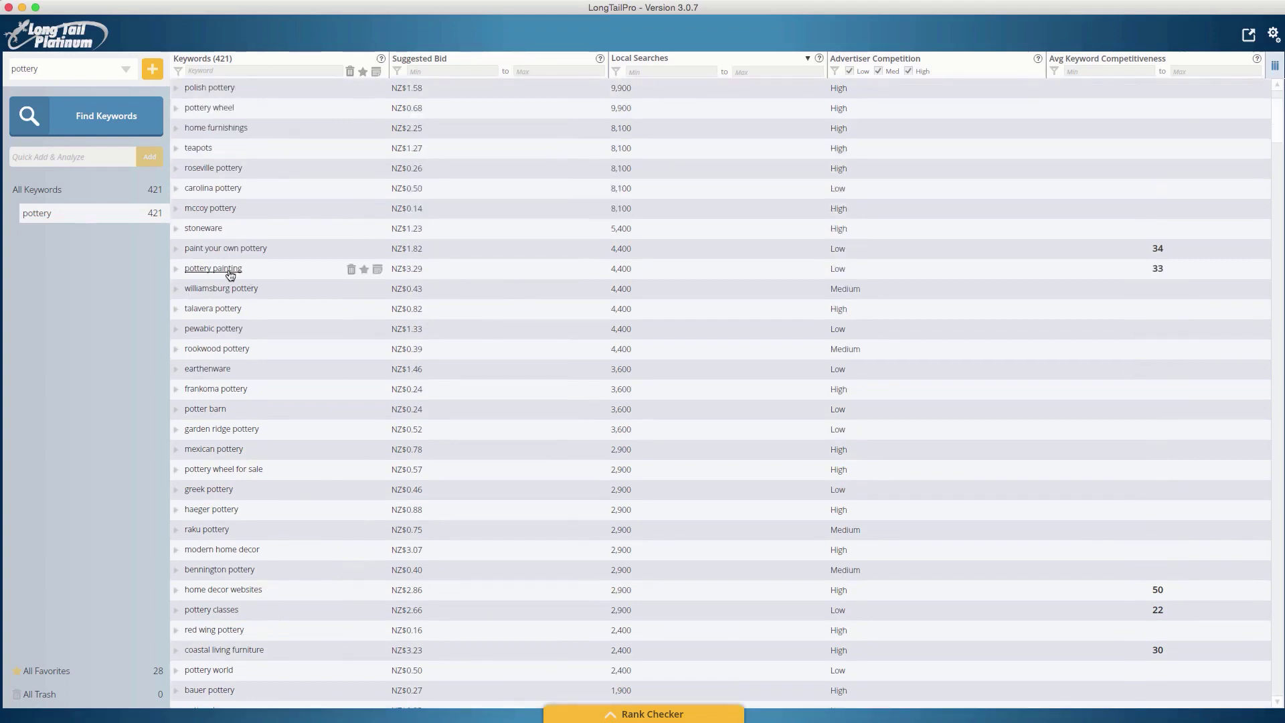
# Expand top-10 results for 'pottery painting' and 'coastal living furniture', recalculating the latter's competitiveness.
pyautogui.click(233, 269)
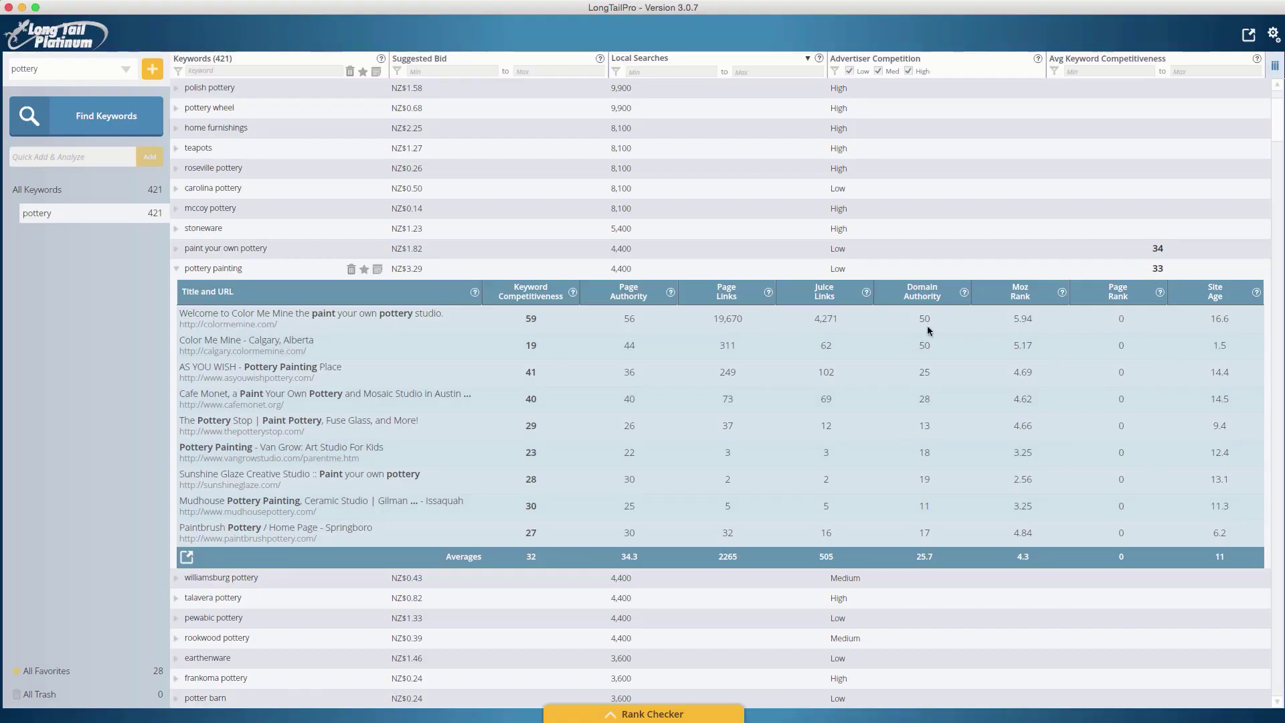
pyautogui.scroll(-10, 549, 377)
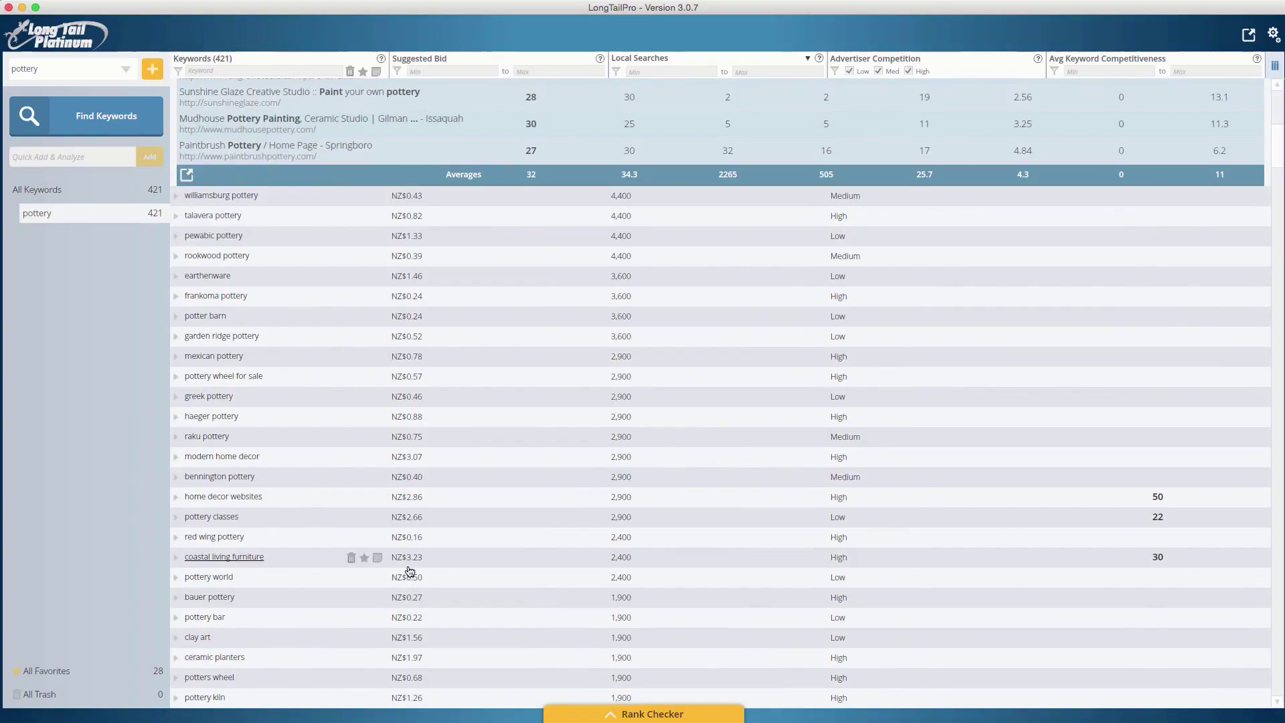
pyautogui.click(1158, 557)
pyautogui.scroll(-8, 700, 545)
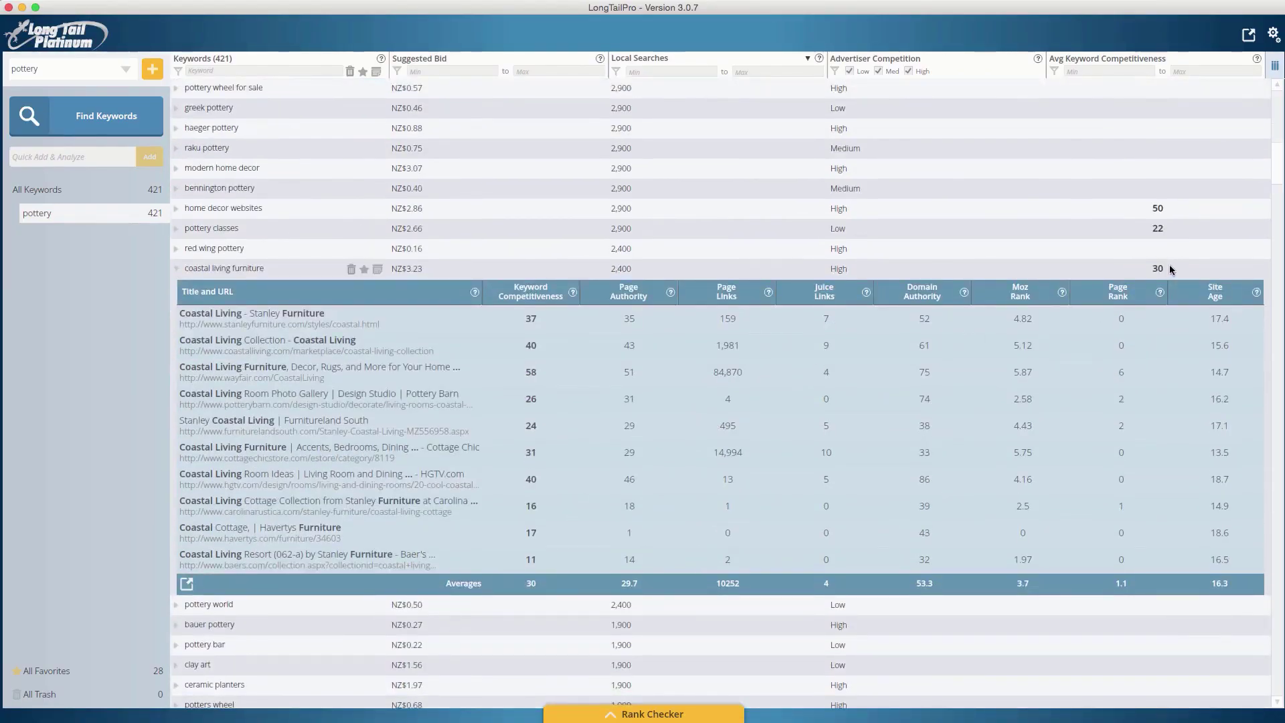
pyautogui.click(1161, 275)
pyautogui.scroll(-1, 953, 501)
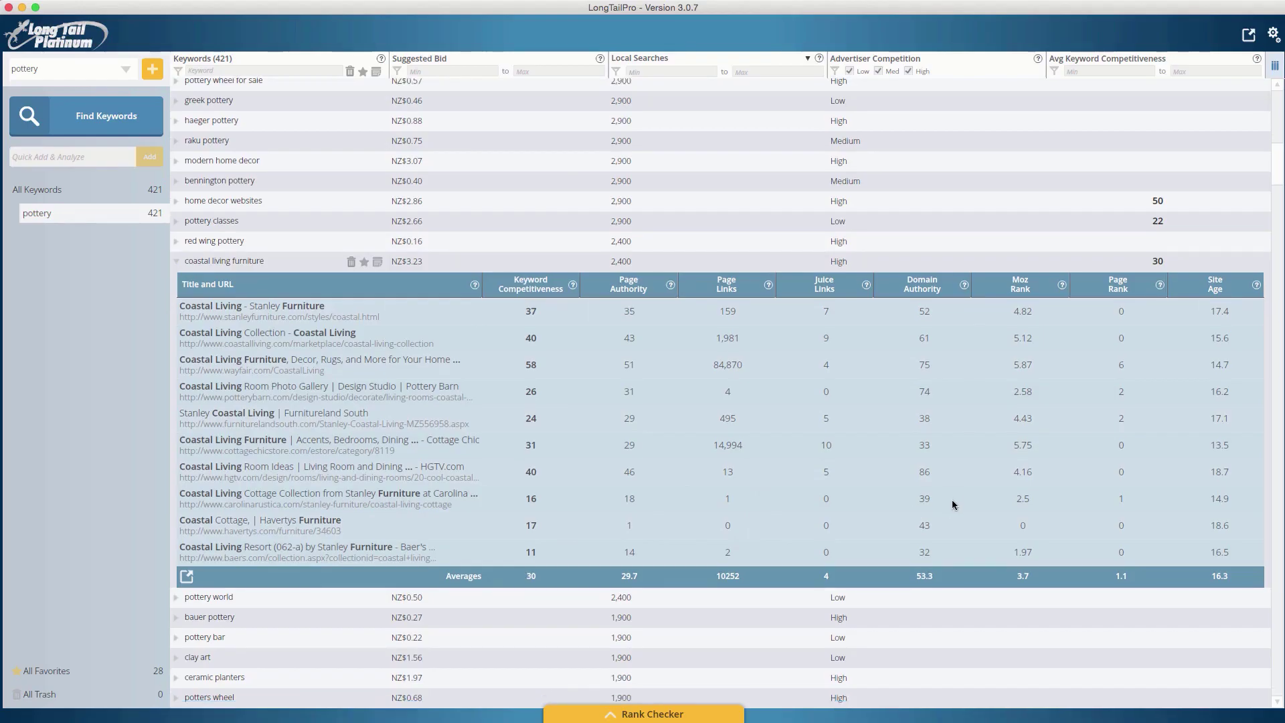
pyautogui.click(224, 267)
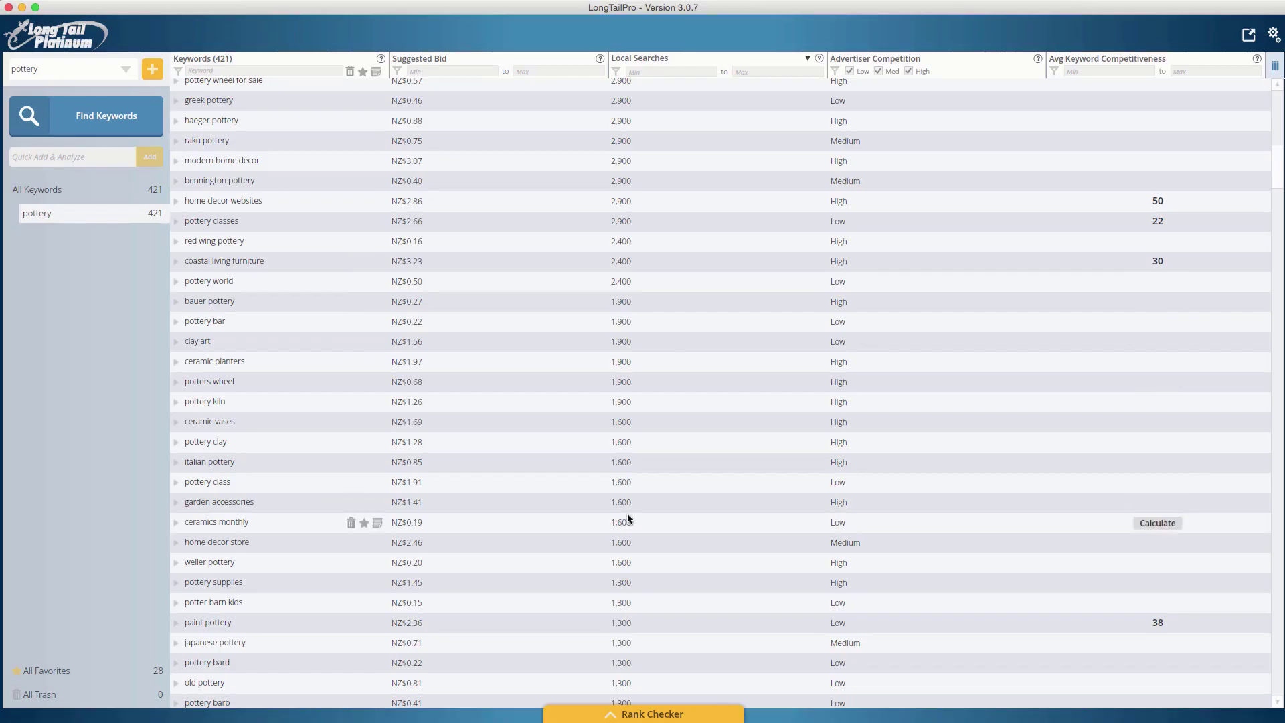
pyautogui.scroll(-2, 629, 522)
pyautogui.scroll(-10, 633, 555)
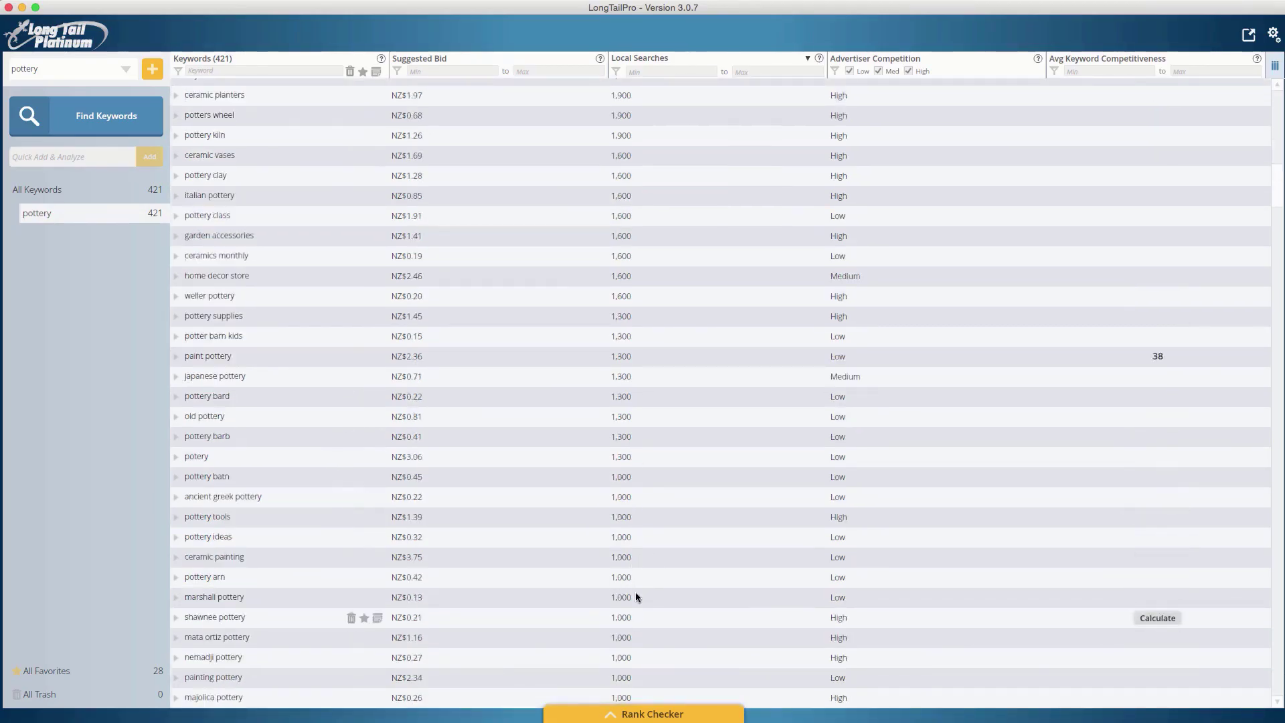
pyautogui.scroll(-2, 638, 598)
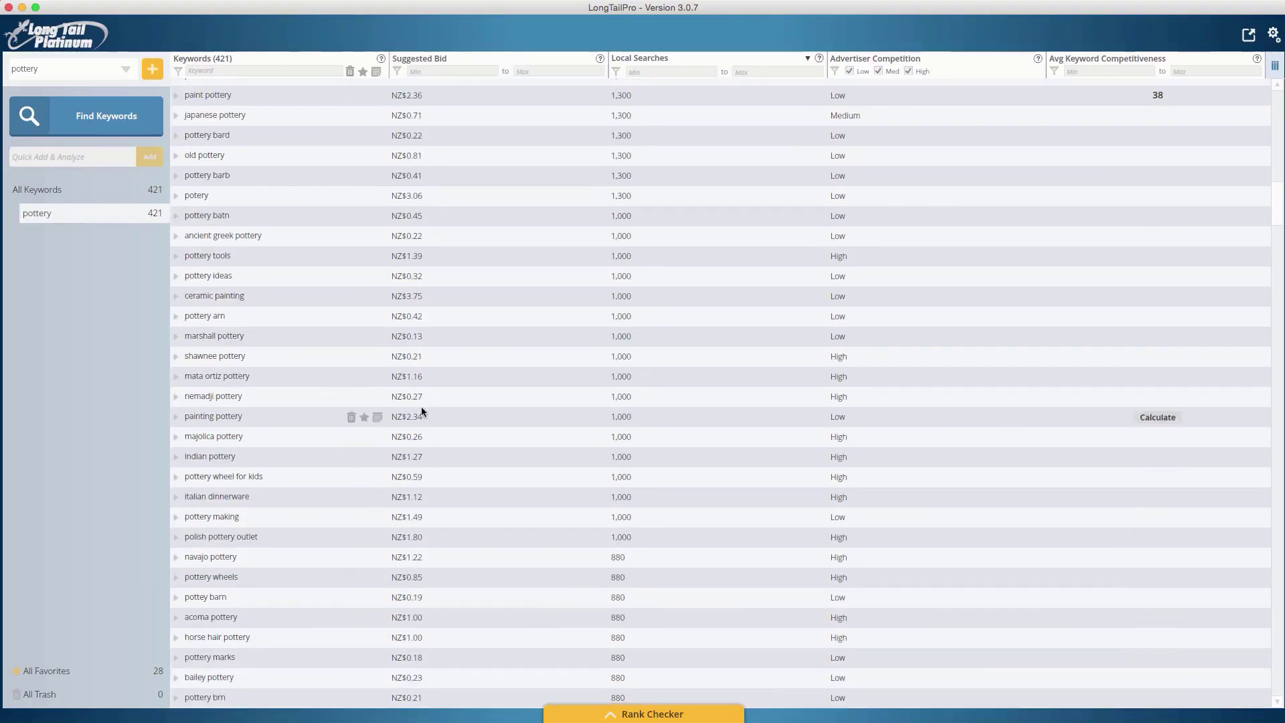
pyautogui.scroll(-3, 410, 303)
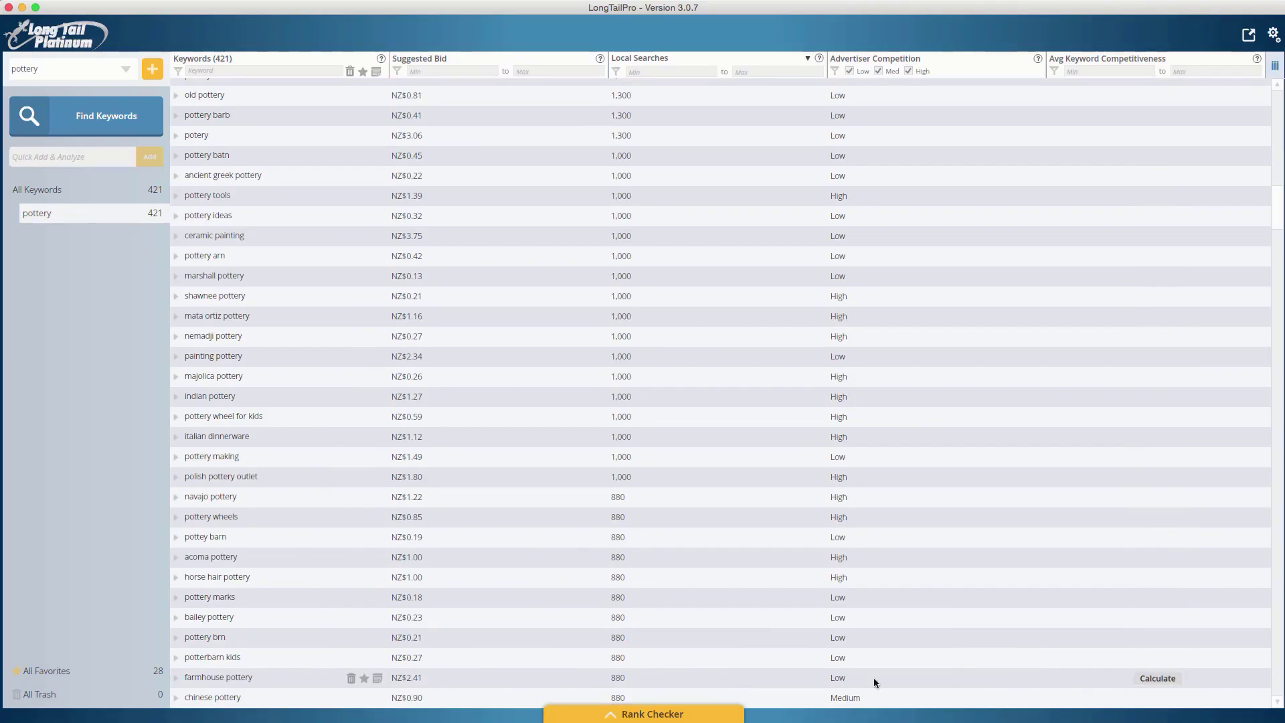
pyautogui.scroll(-2, 620, 663)
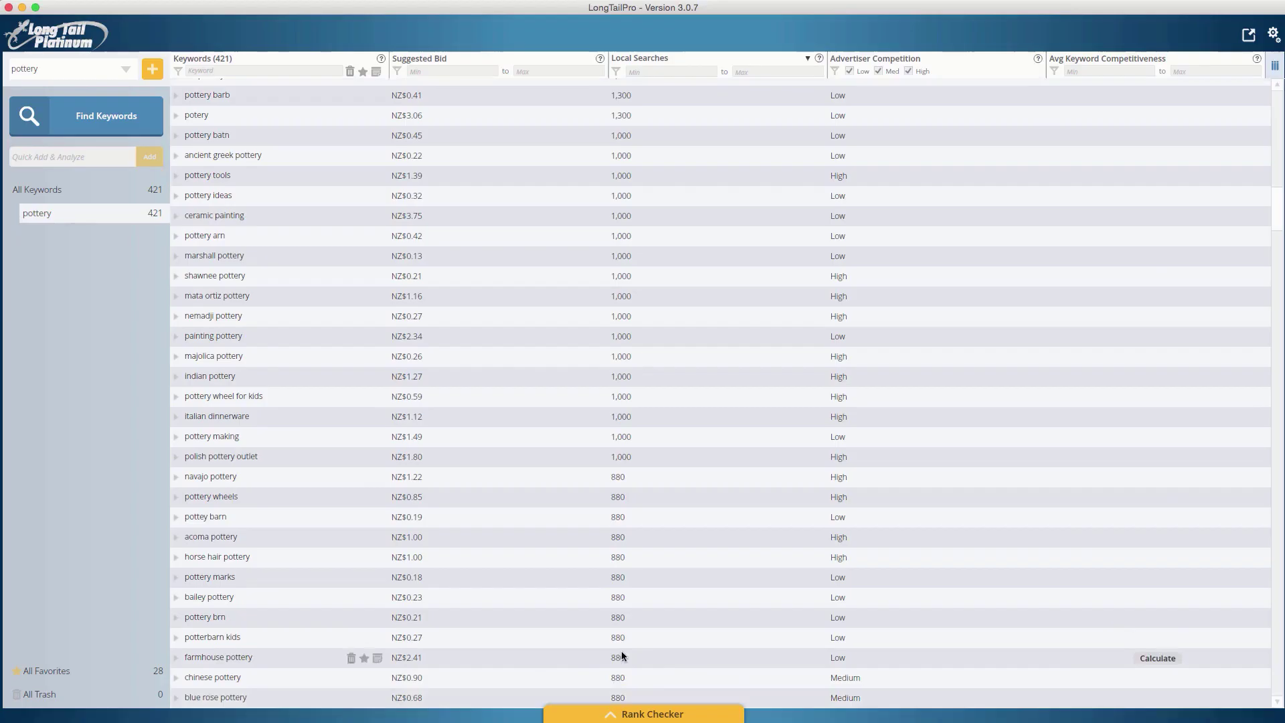
pyautogui.scroll(2, 591, 622)
pyautogui.scroll(-4, 591, 629)
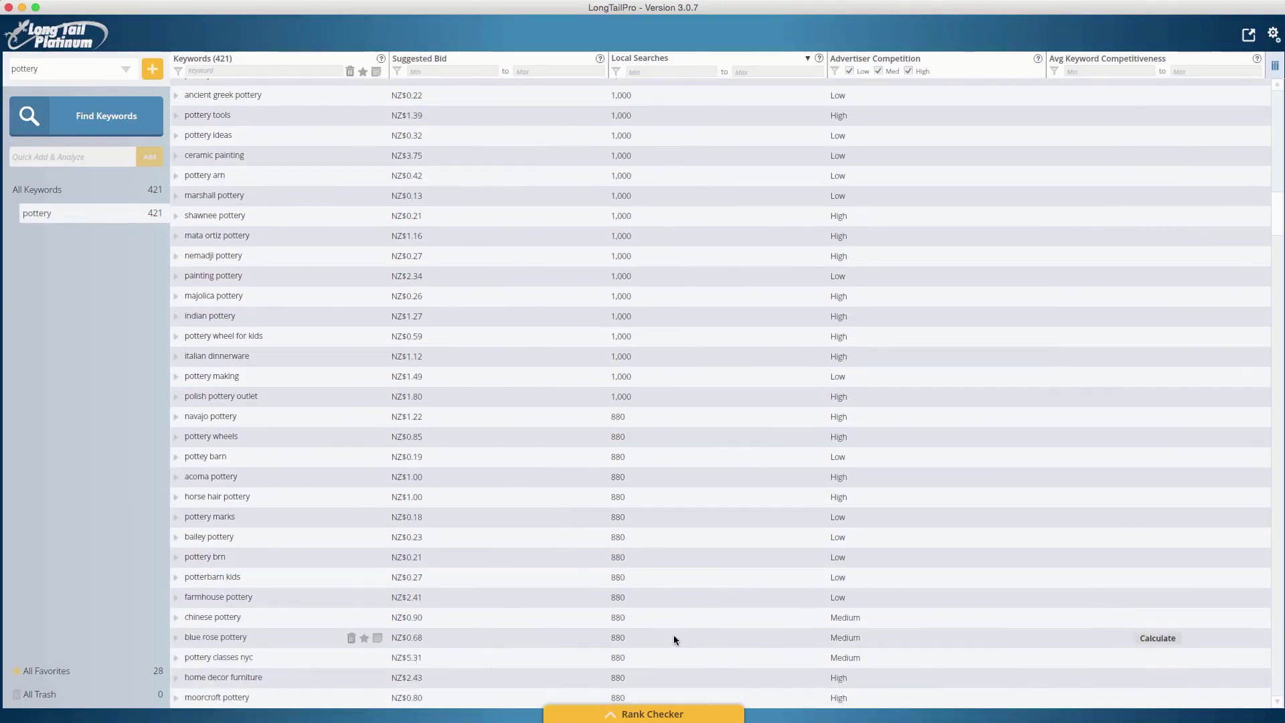
pyautogui.scroll(15, 673, 635)
pyautogui.scroll(6, 756, 475)
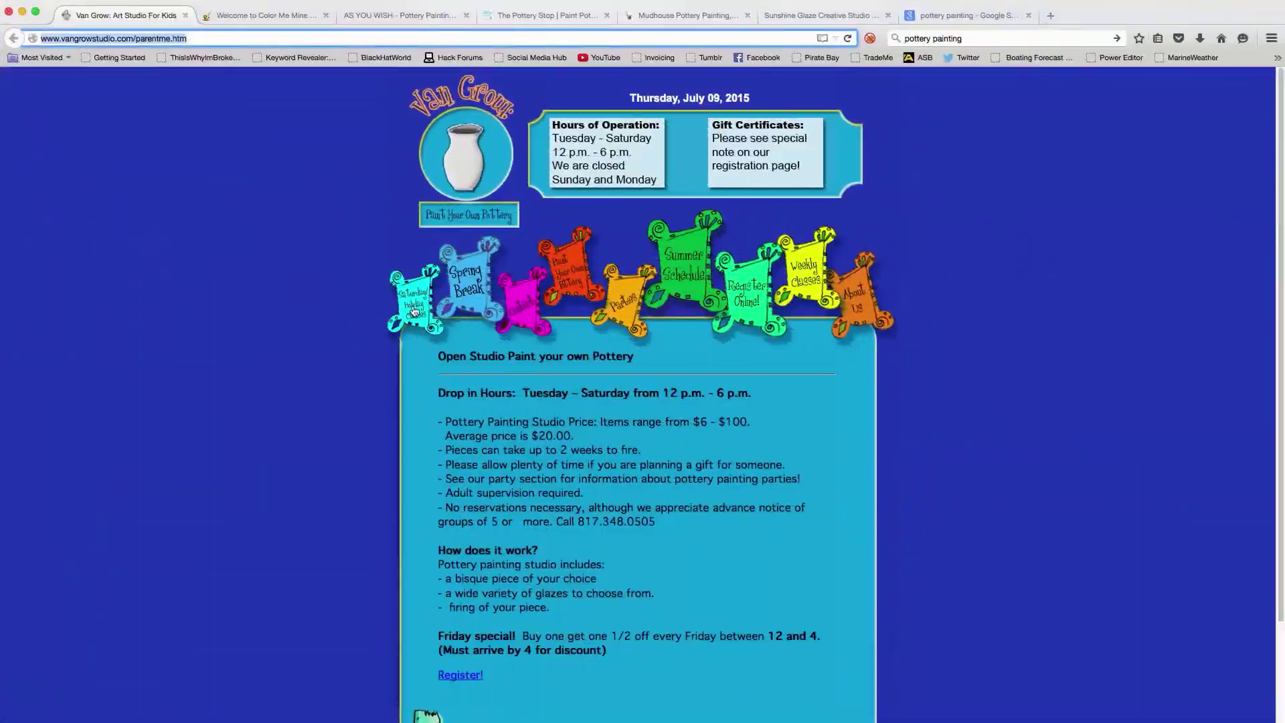
# Look over the pottery painting results, Van Grow studio site and Color Me Mine site in Firefox.
pyautogui.click(958, 15)
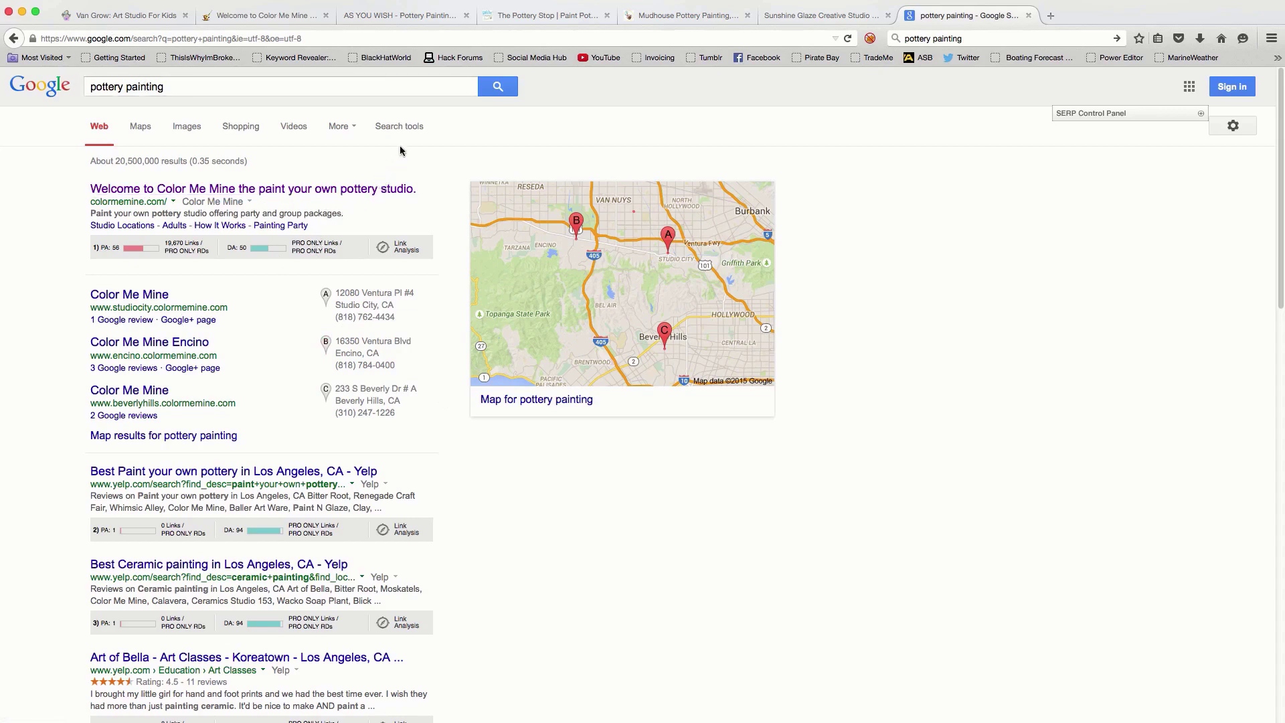
pyautogui.click(160, 17)
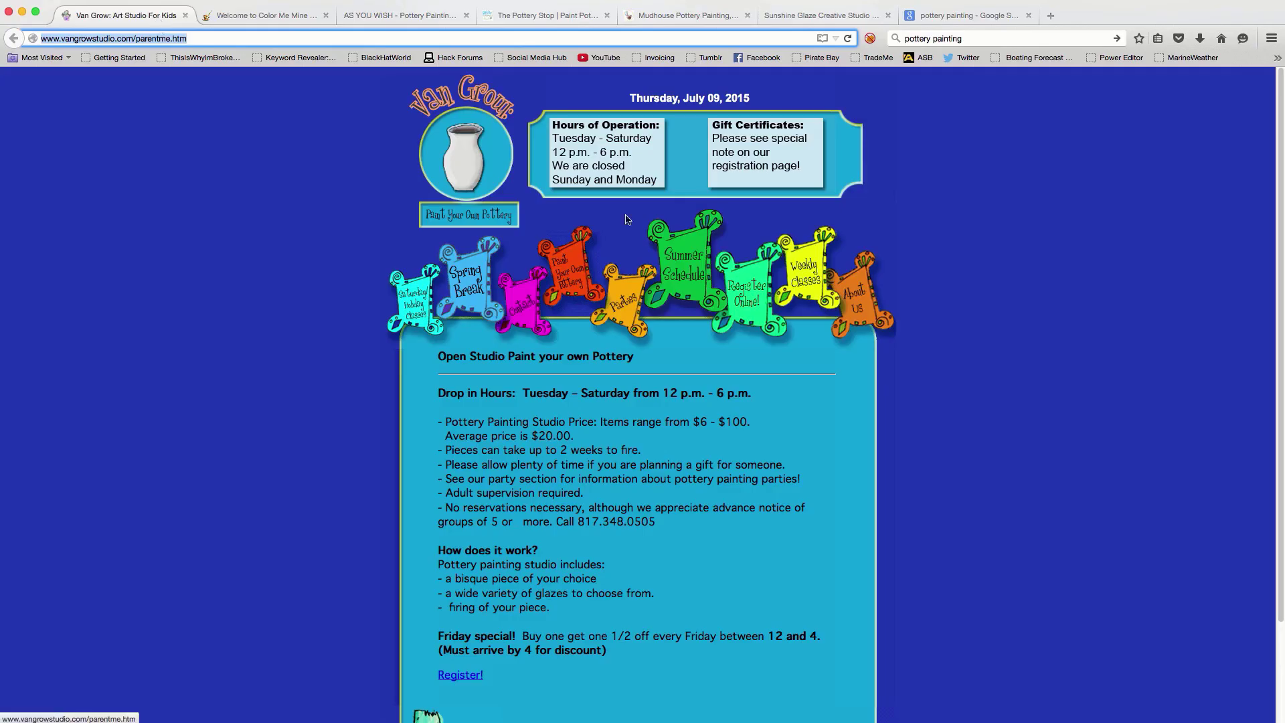
pyautogui.scroll(-1, 640, 315)
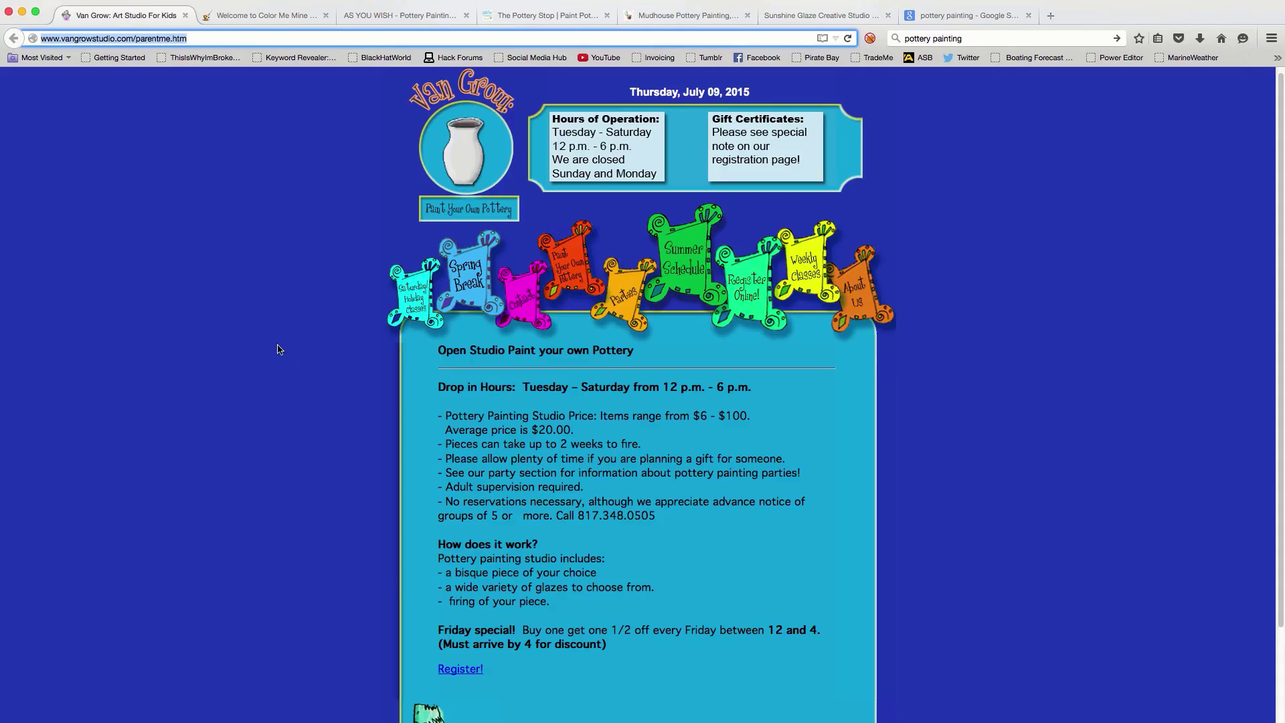
pyautogui.scroll(-3, 271, 332)
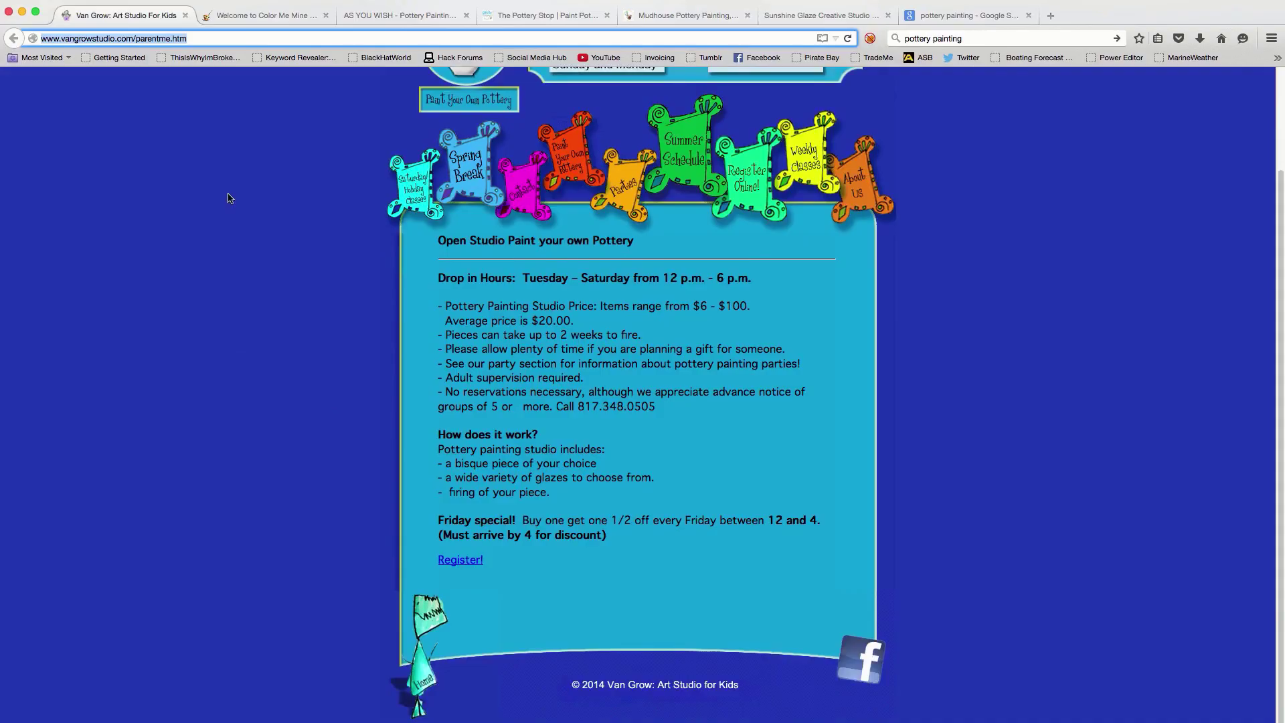
pyautogui.click(250, 19)
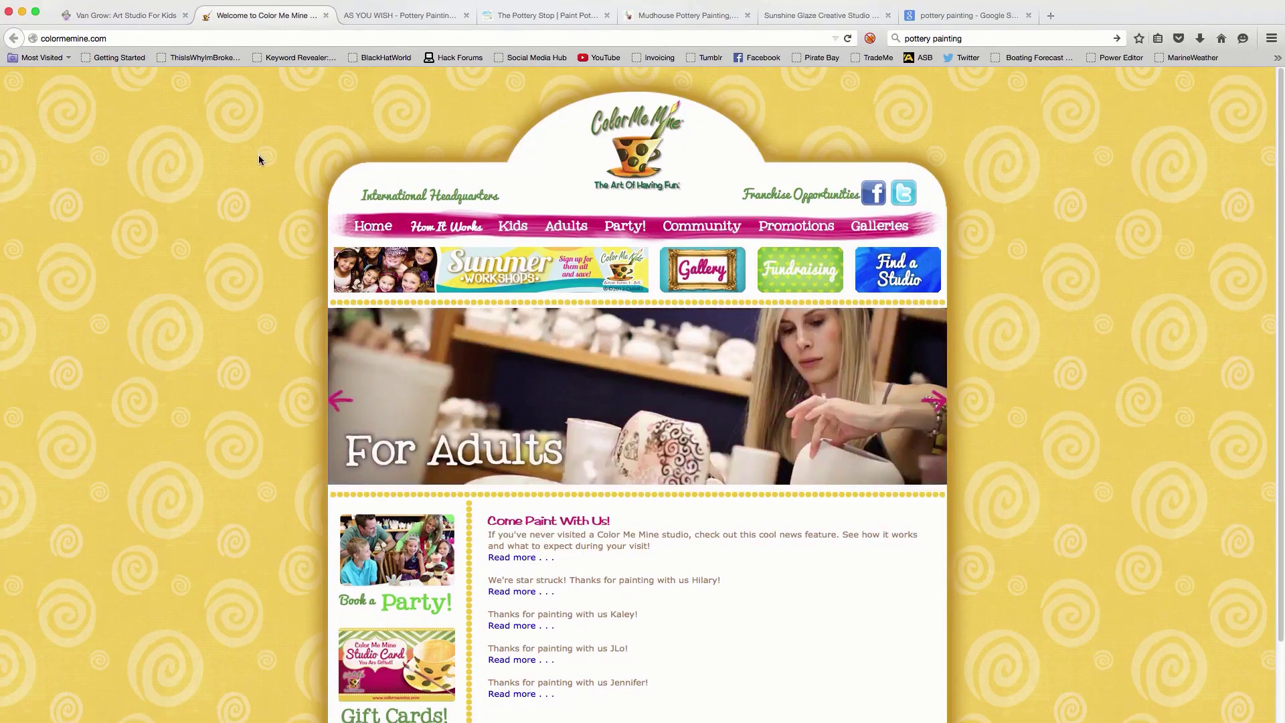
pyautogui.scroll(-3, 377, 257)
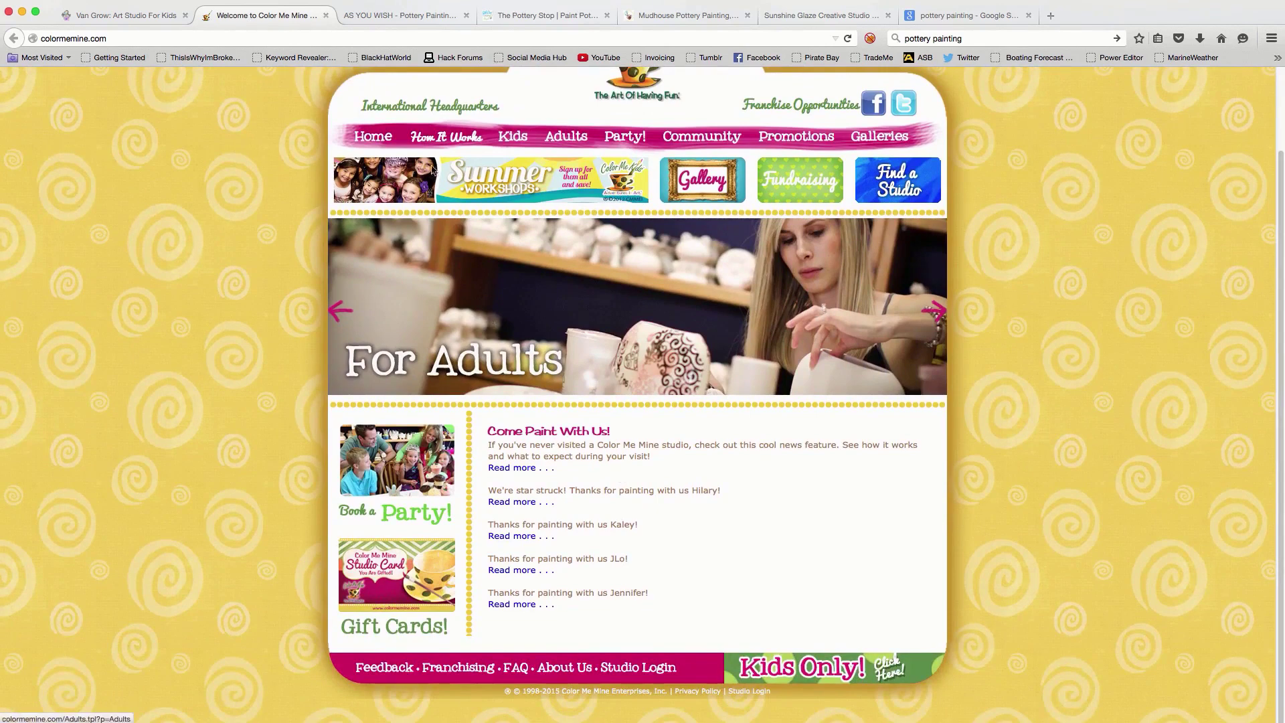
pyautogui.moveTo(806, 135)
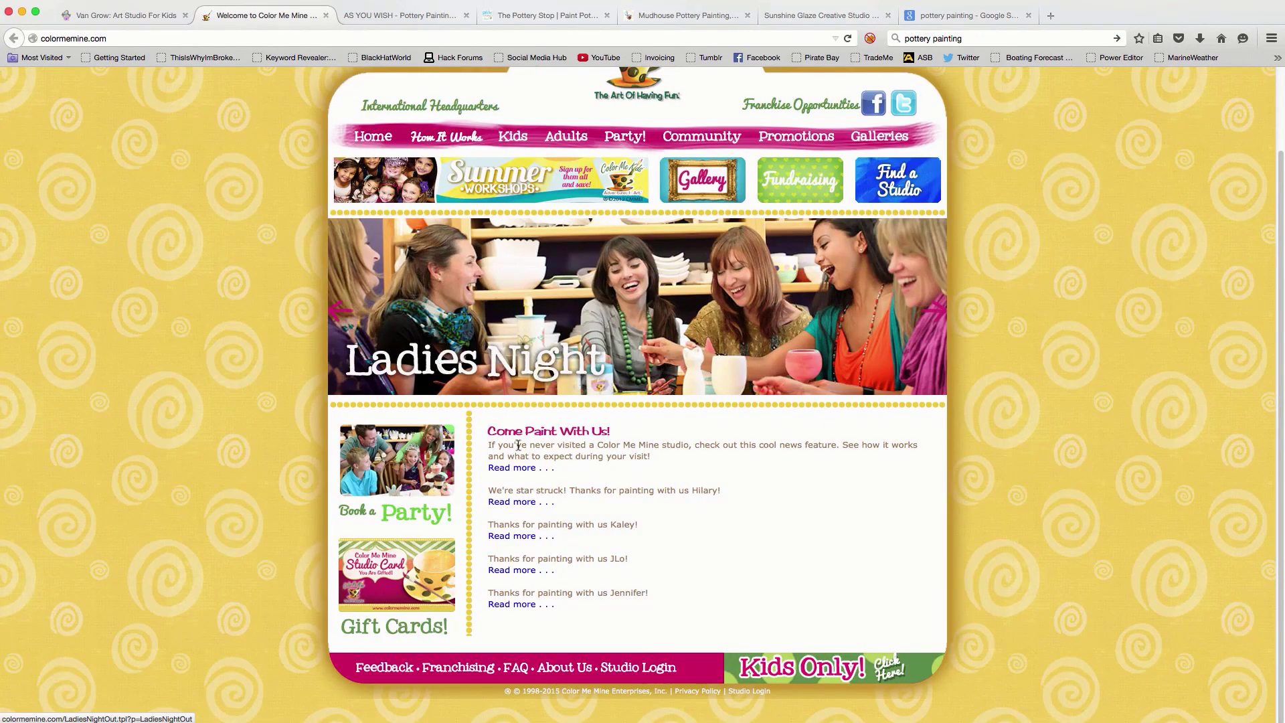
# Browse the As You Wish Pottery, The Pottery Stop and Mudhouse Pottery Painting sites.
pyautogui.click(356, 22)
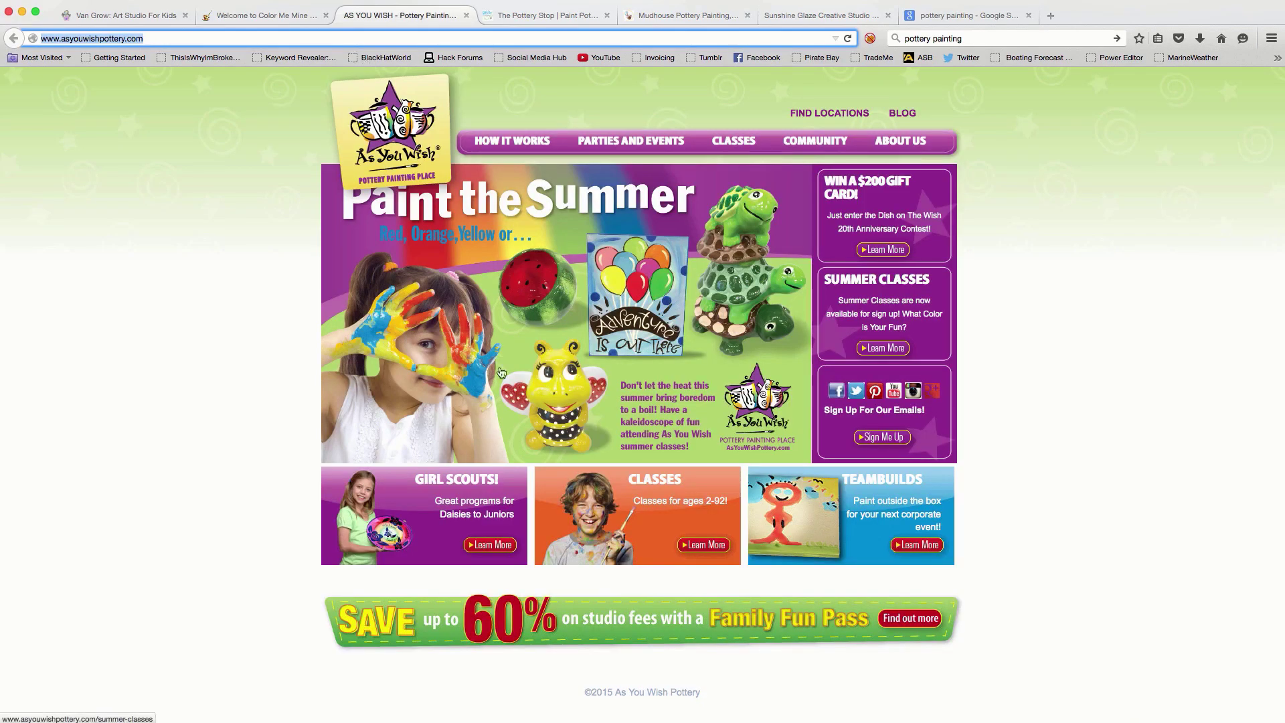
pyautogui.moveTo(663, 146)
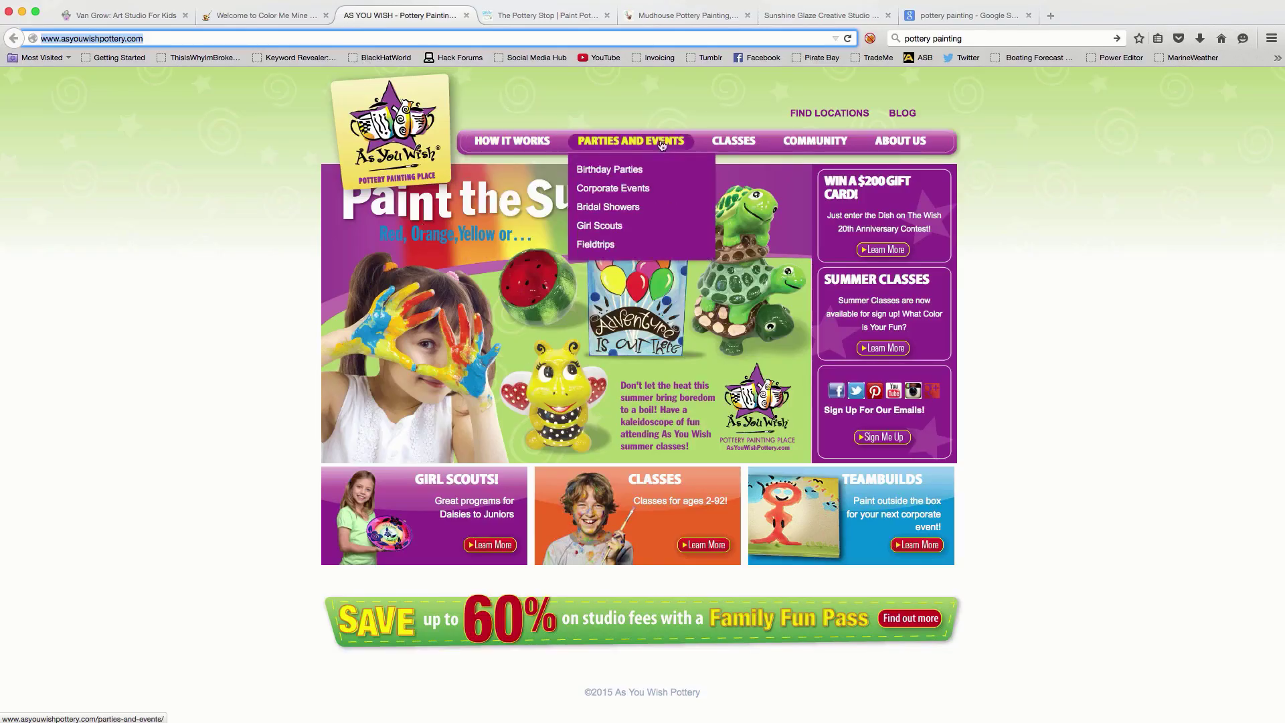
pyautogui.click(542, 20)
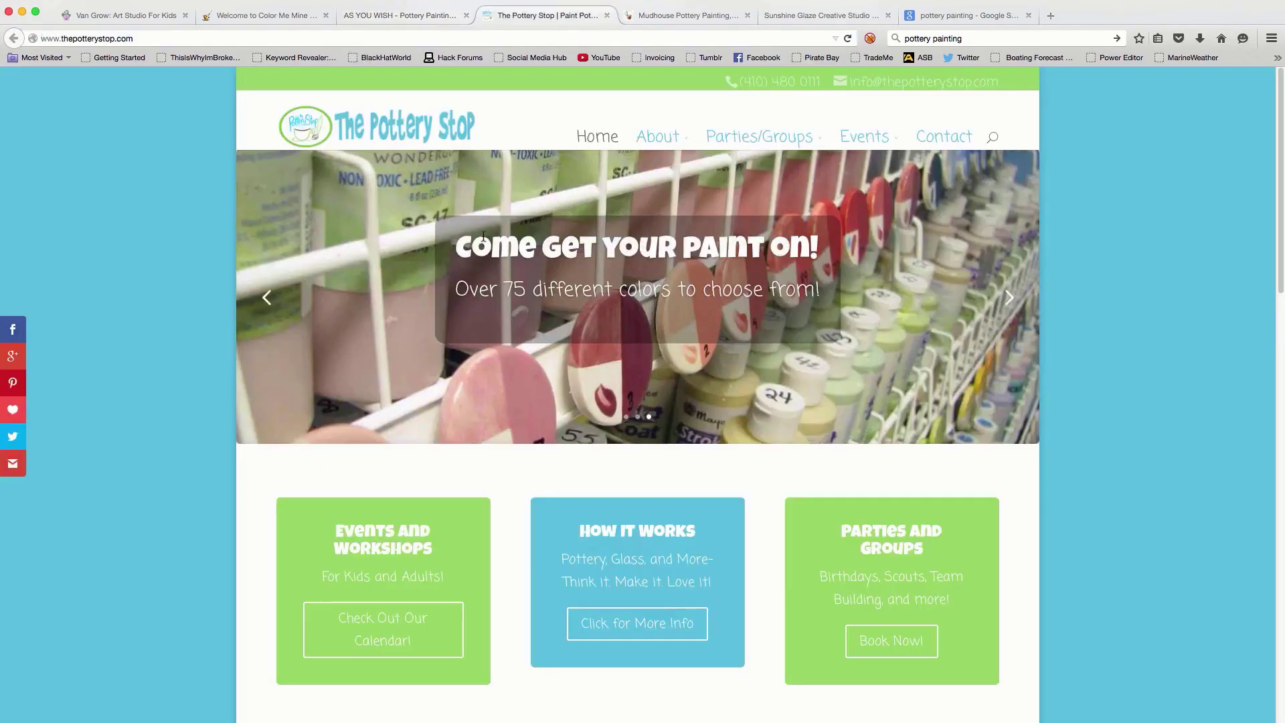
pyautogui.scroll(-10, 483, 236)
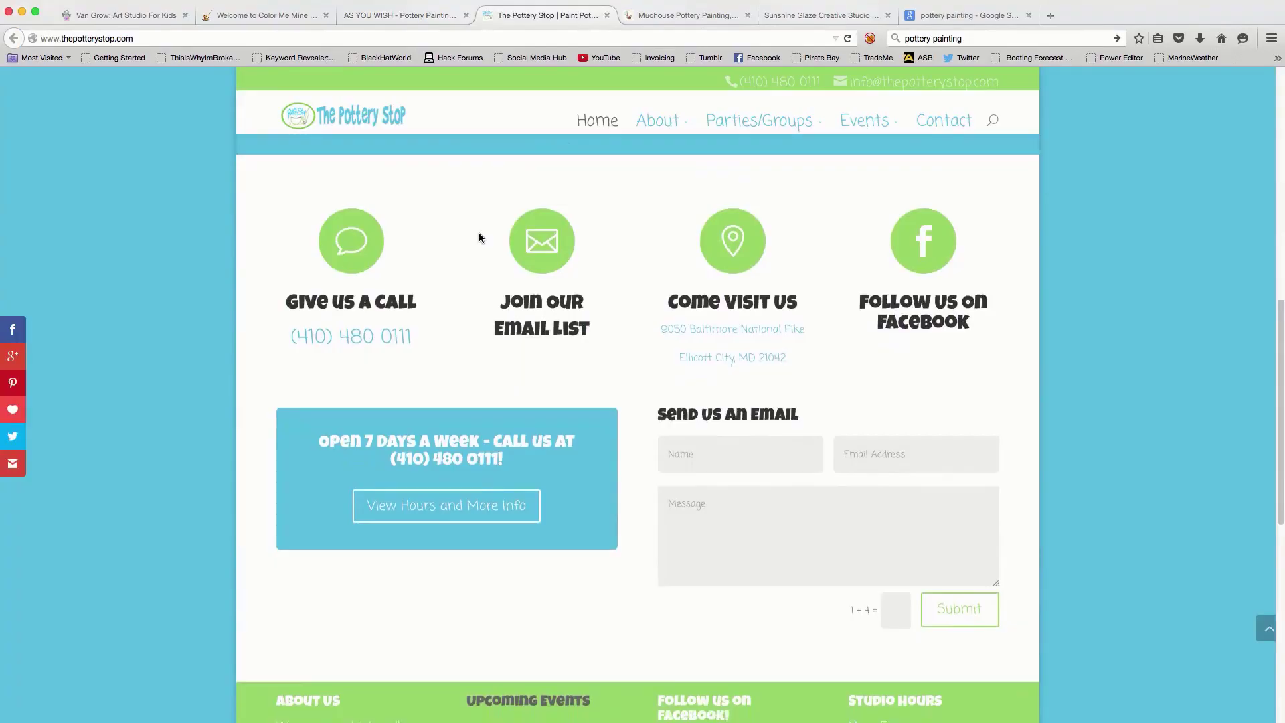
pyautogui.scroll(-8, 479, 238)
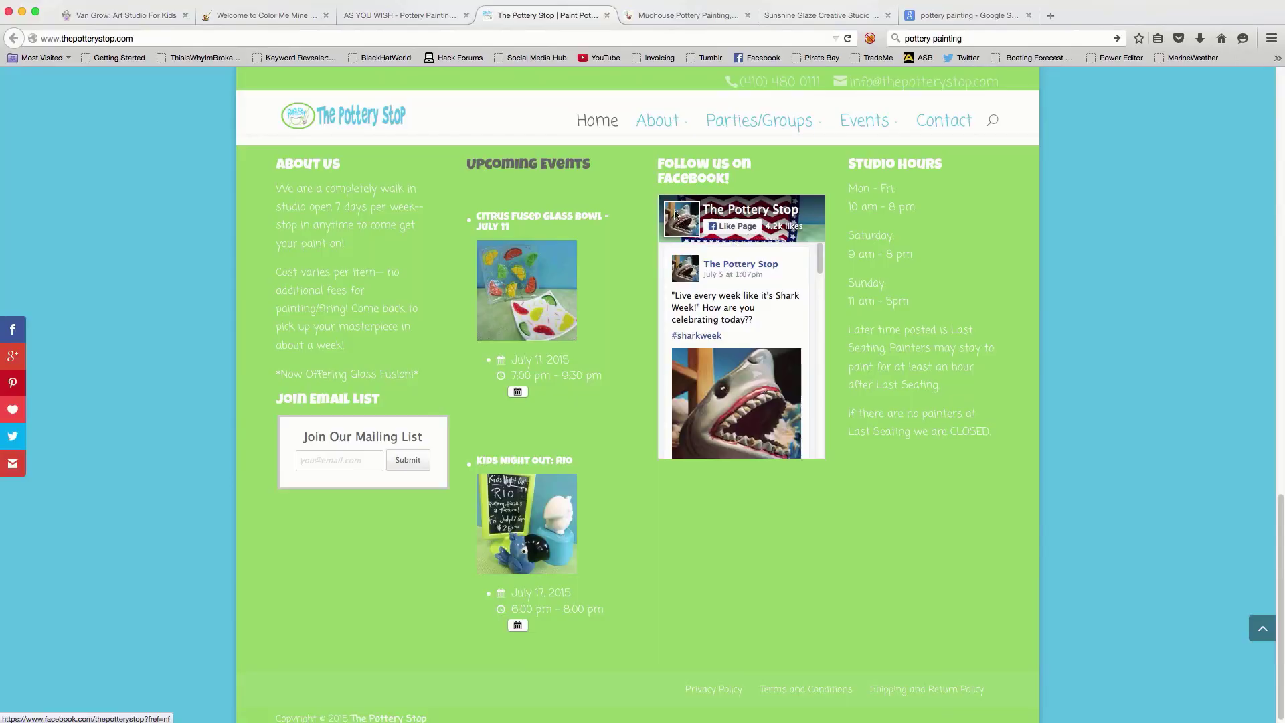
pyautogui.click(682, 15)
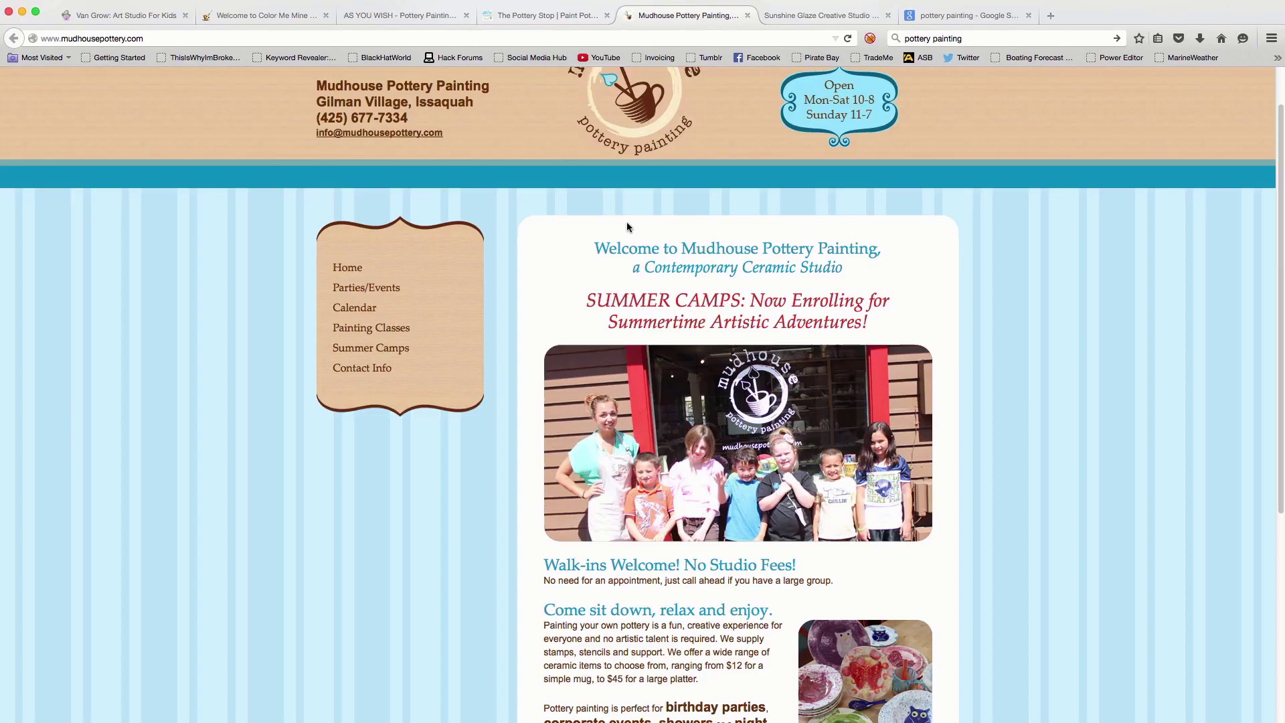
pyautogui.scroll(-5, 622, 222)
pyautogui.scroll(6, 670, 241)
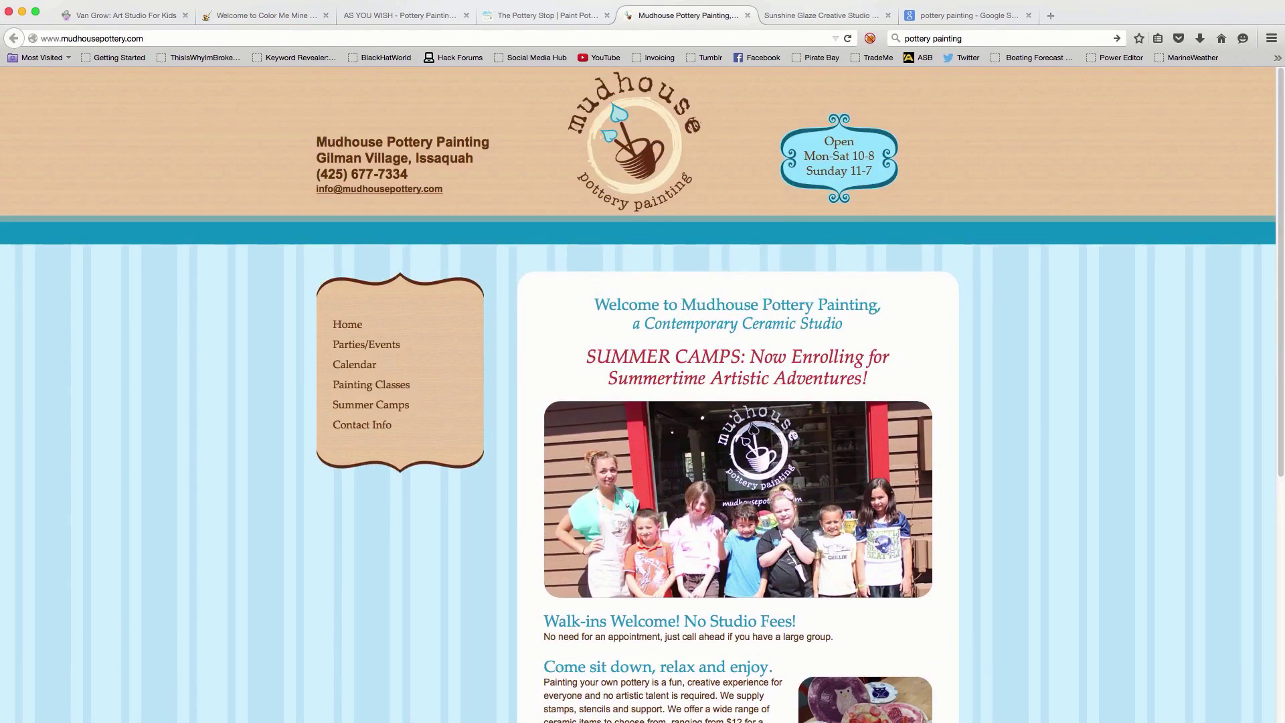
# Scroll through the pottery painting Google results, then switch back to Long Tail Pro.
pyautogui.click(948, 20)
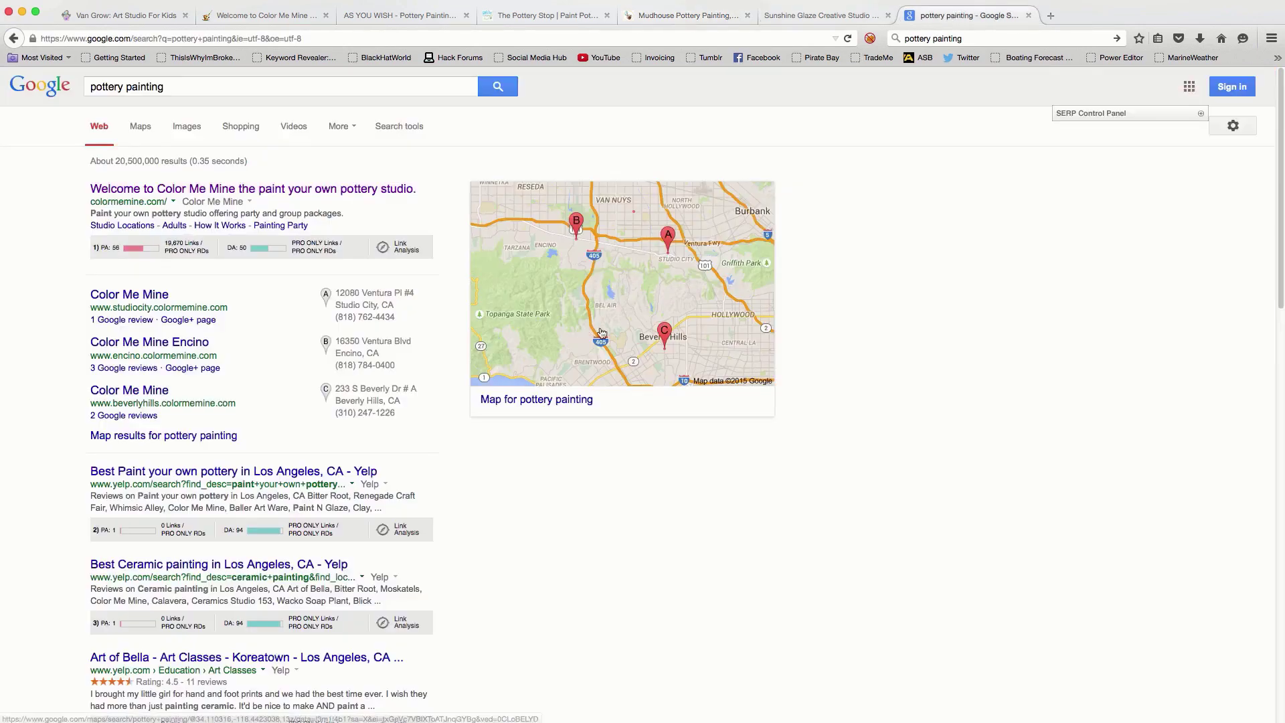
pyautogui.scroll(-3, 316, 537)
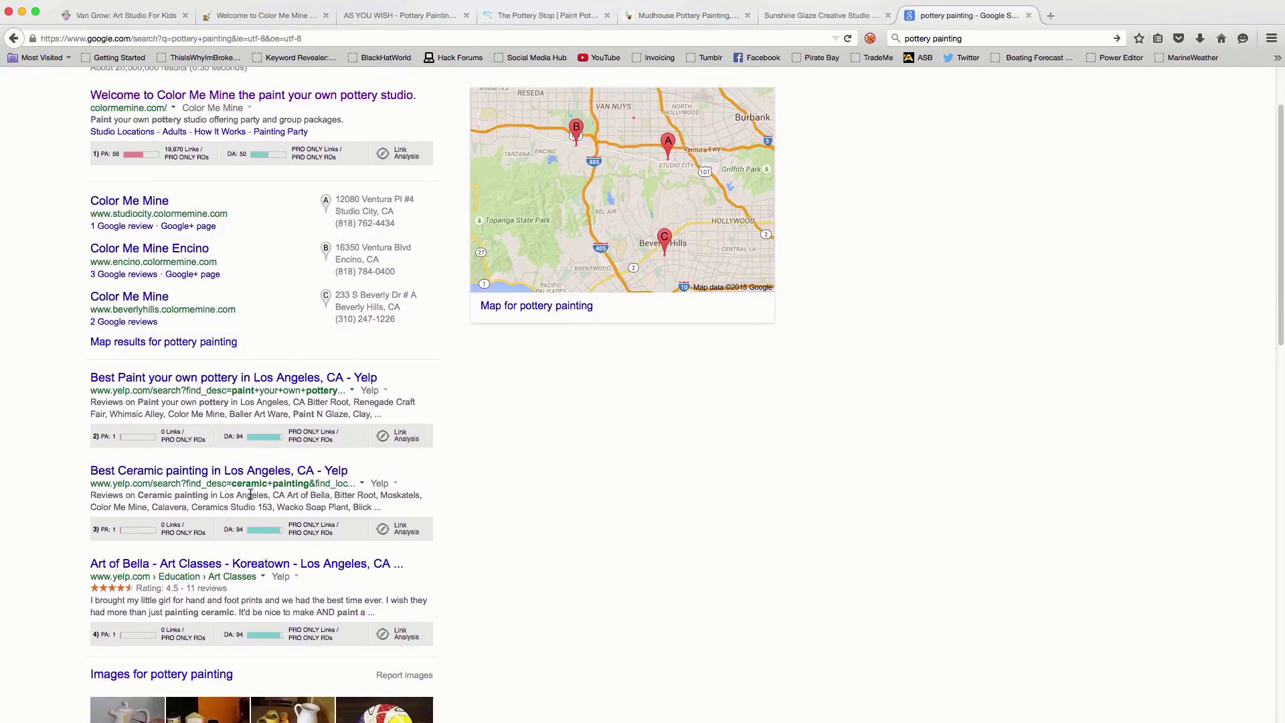
pyautogui.scroll(3, 250, 494)
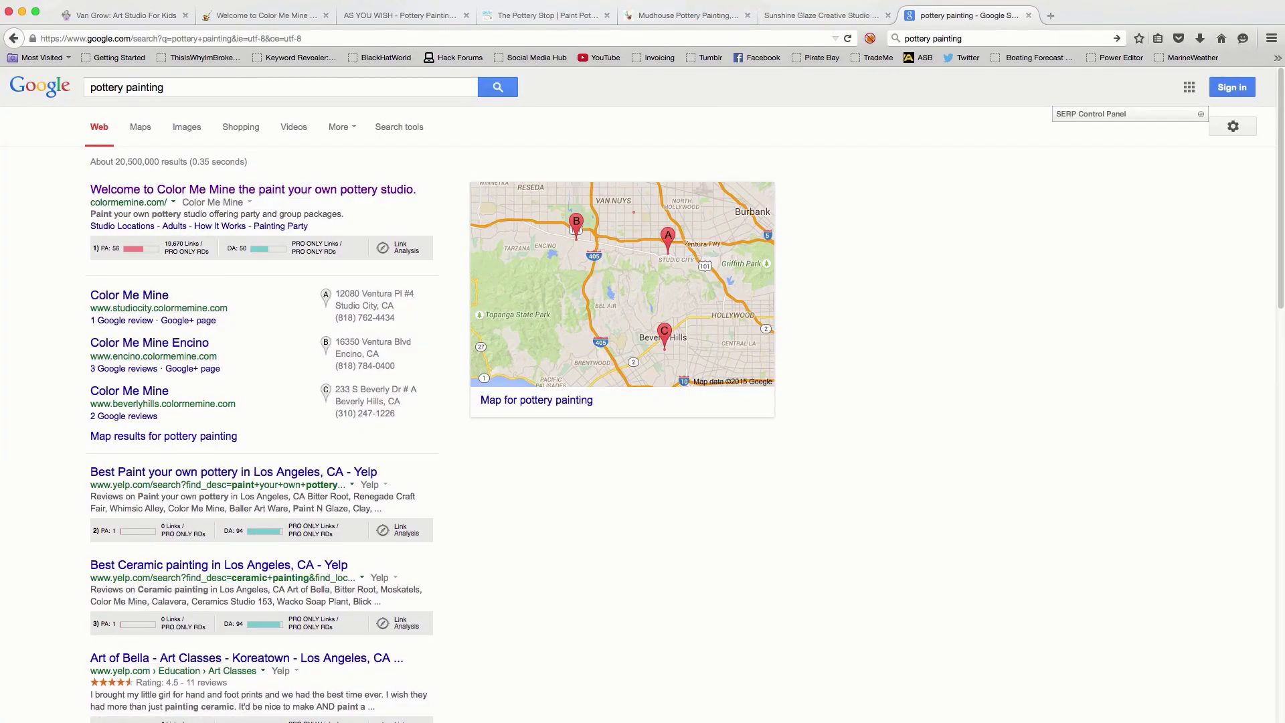
pyautogui.press('super+Tab')
# Expand and then collapse the 'pottery painting' top-10 competitor table.
pyautogui.scroll(3, 656, 341)
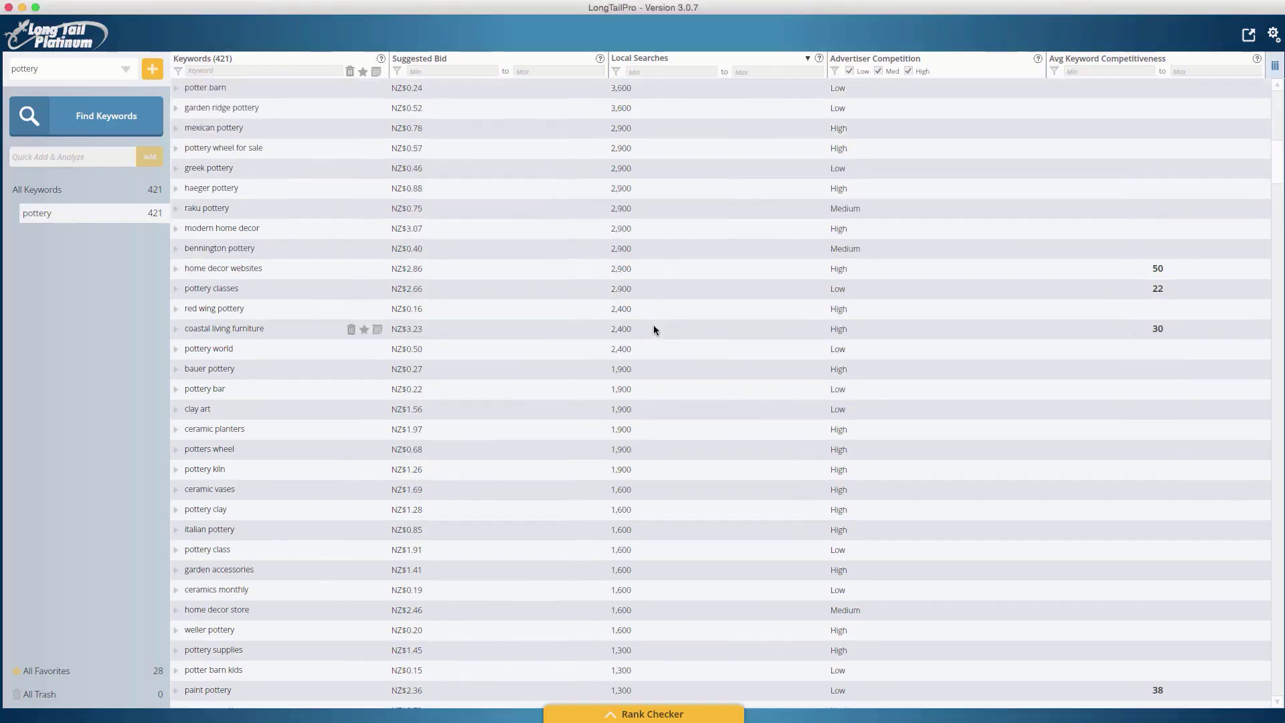
pyautogui.scroll(5, 265, 291)
pyautogui.click(265, 279)
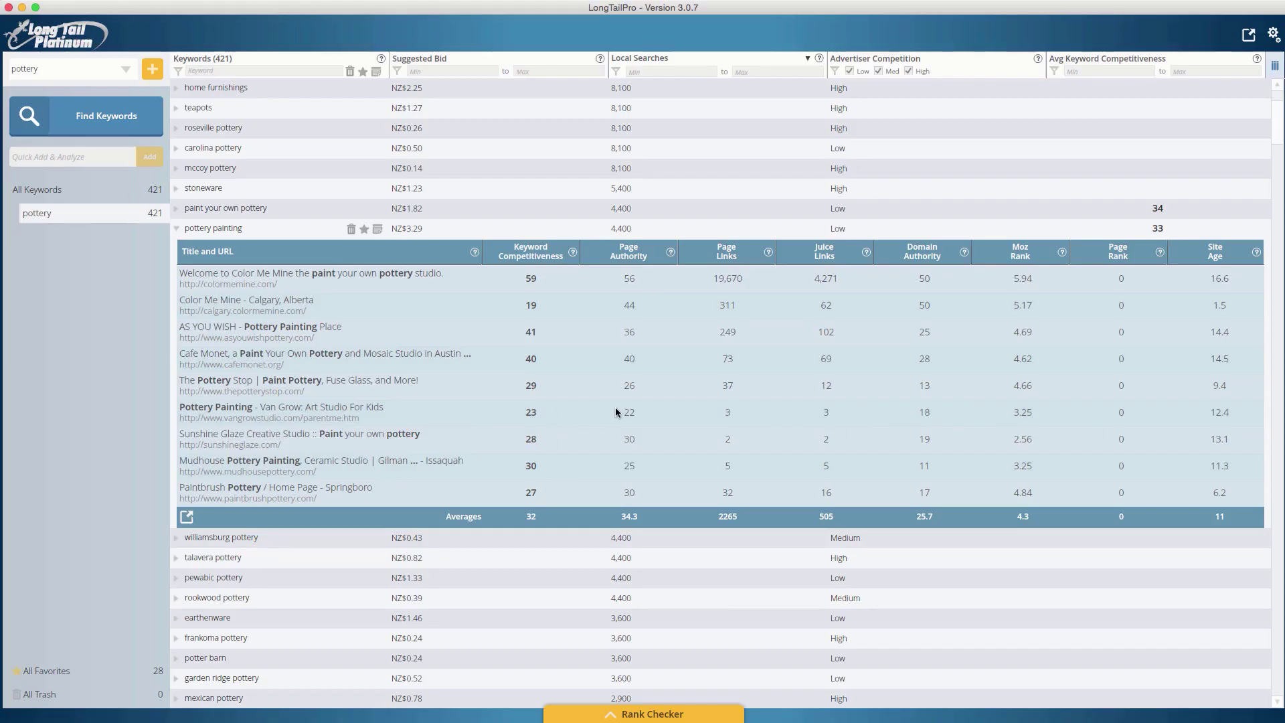
pyautogui.scroll(4, 617, 411)
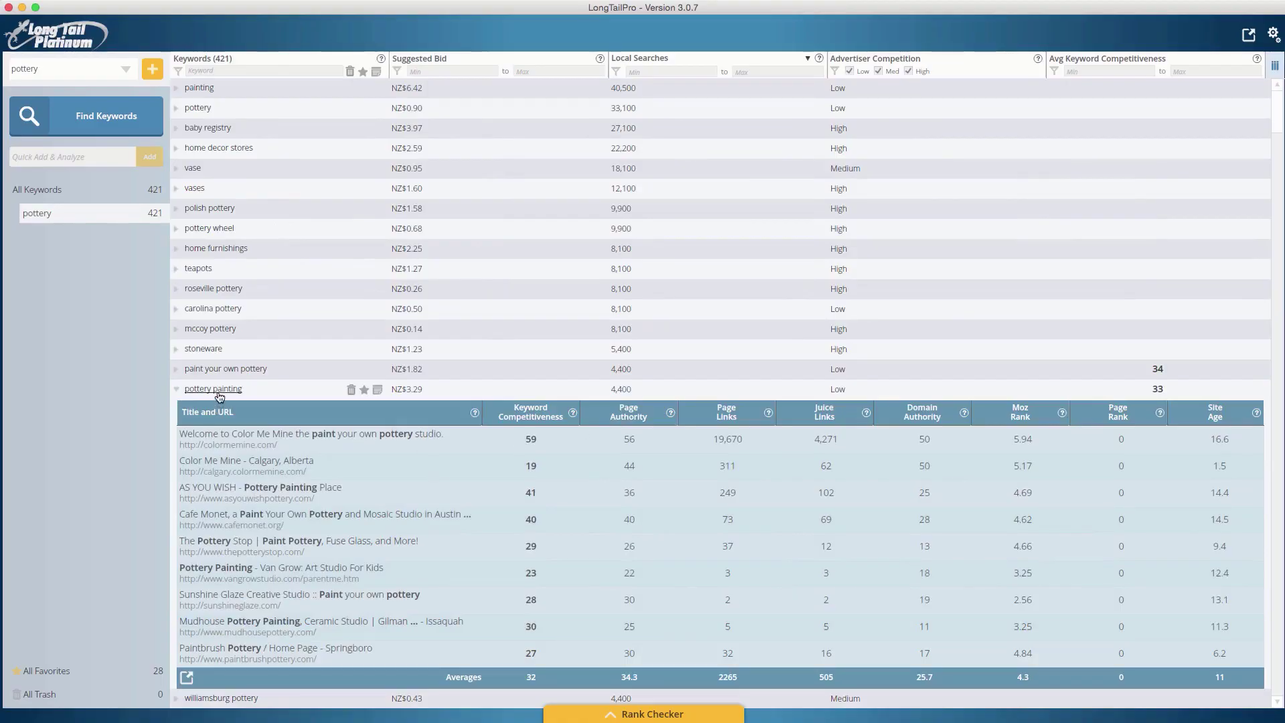
pyautogui.click(218, 393)
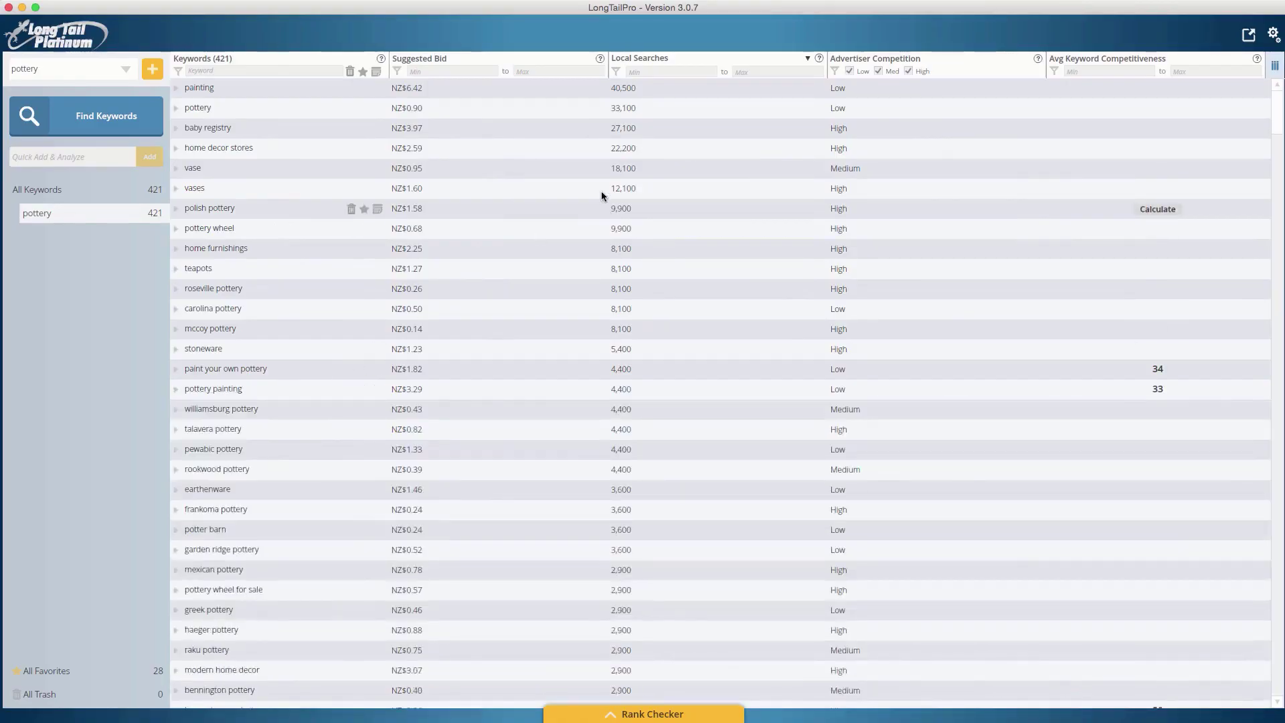
# Move to Van Grow studio's 'Open Studio Paint your own Pottery' pricing page in Firefox.
pyautogui.moveTo(543, 334)
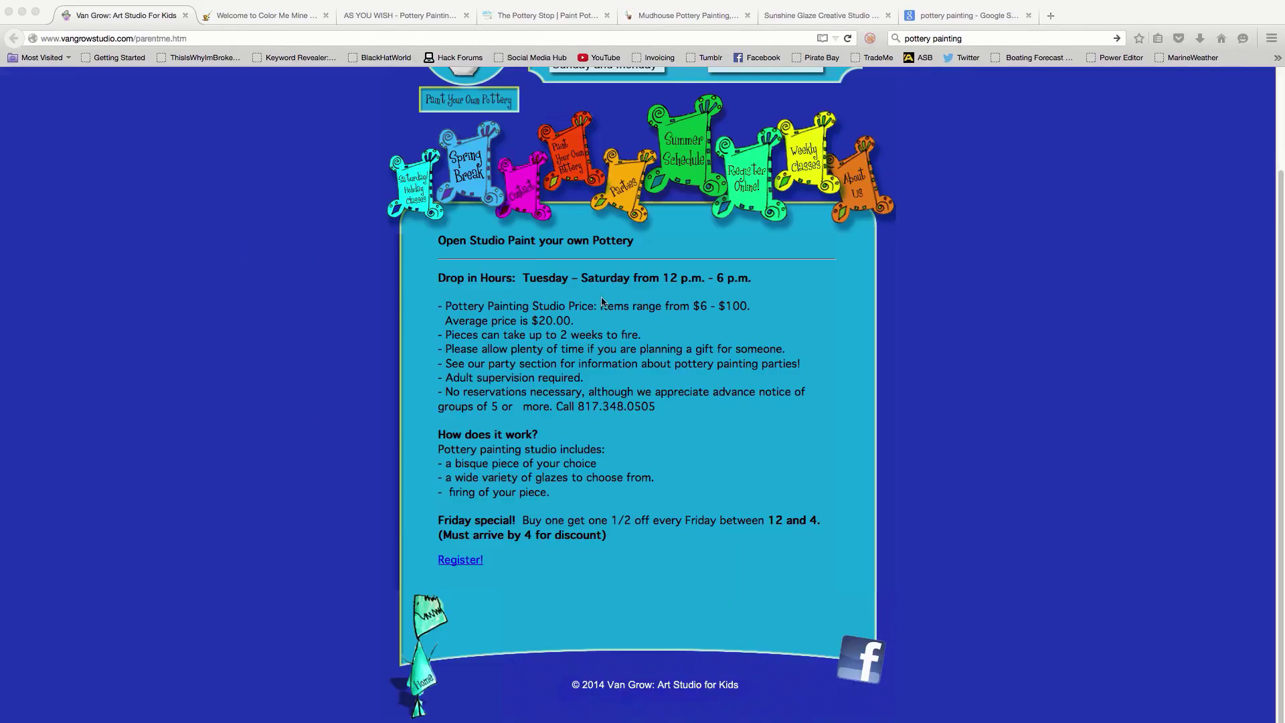
# Scroll the Van Grow page to the top, then bring up the SEO SpyGlass vangrowstudio.com backlinks.
pyautogui.scroll(3, 587, 250)
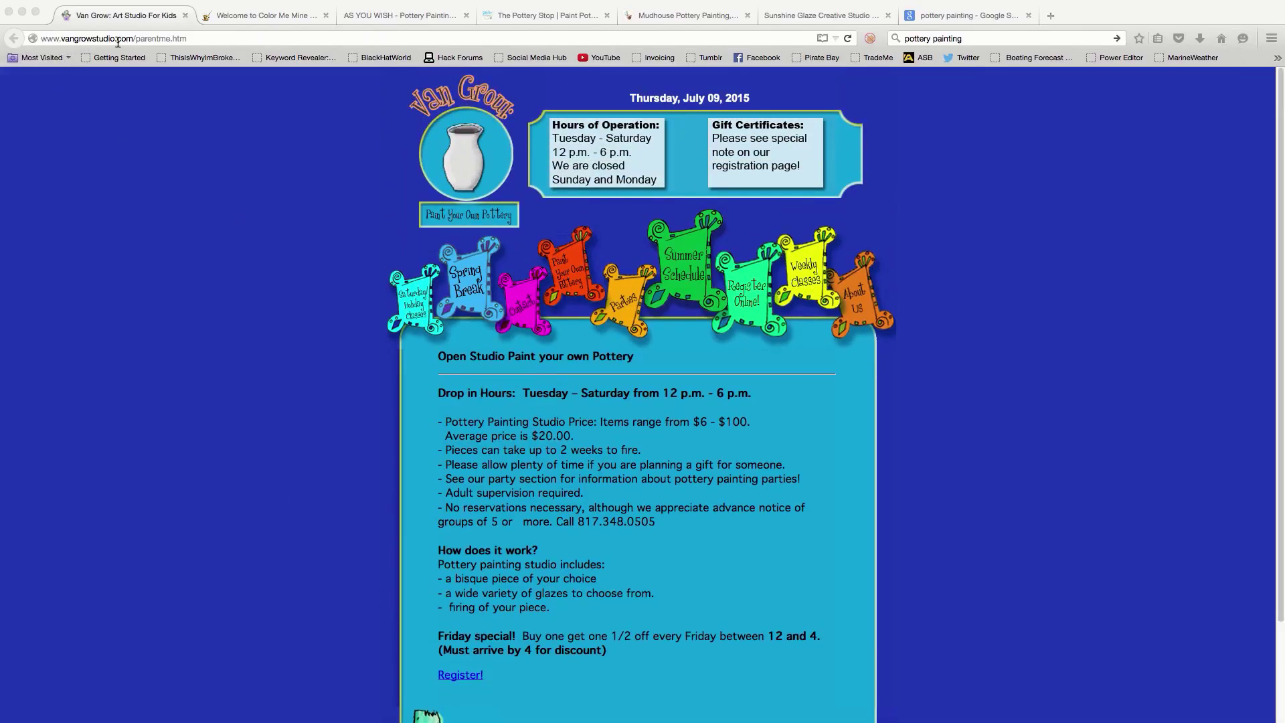
pyautogui.press('super+Tab')
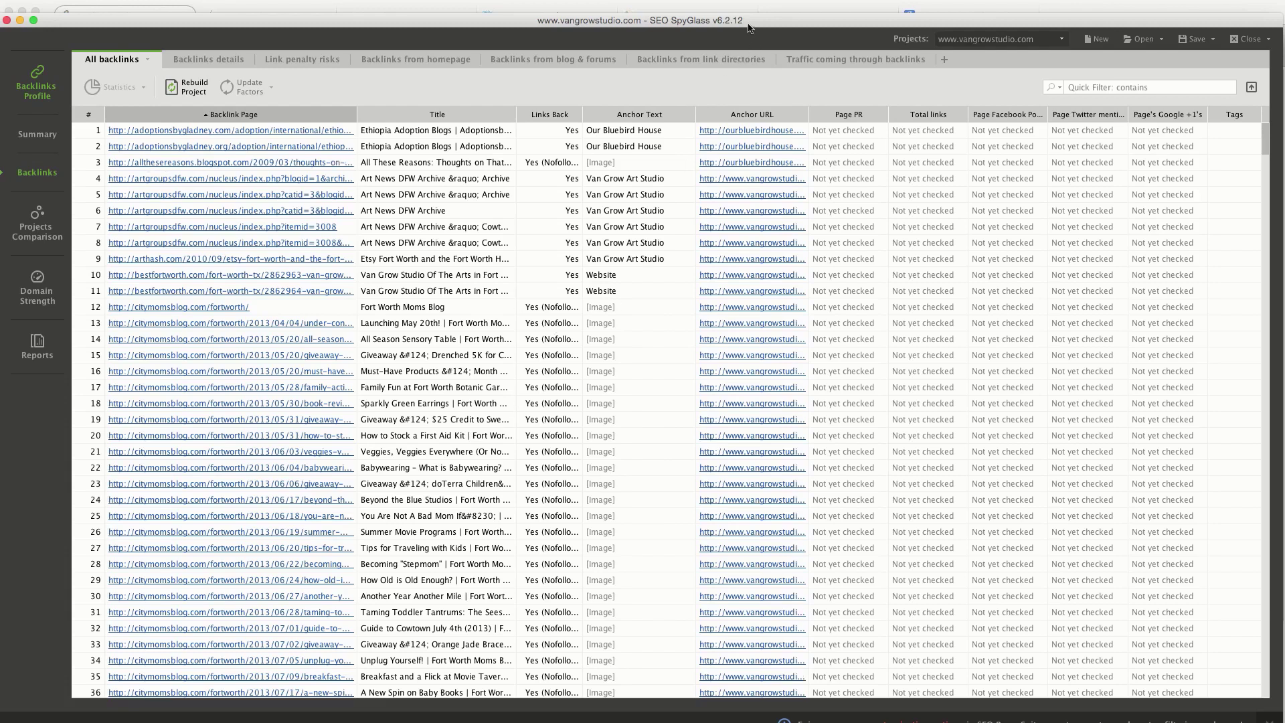
# Reposition the SEO SpyGlass window and scroll through the All backlinks list.
pyautogui.moveTo(749, 28); pyautogui.dragTo(749, 17)
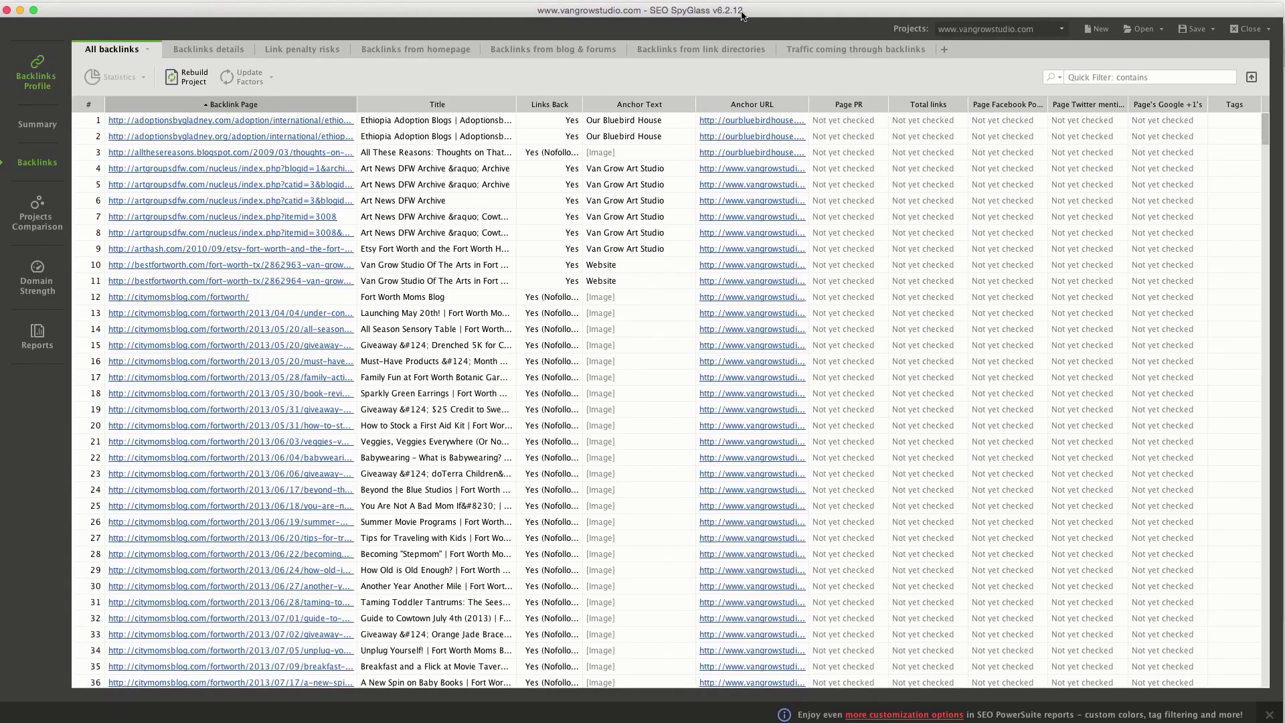
pyautogui.moveTo(741, 16); pyautogui.dragTo(732, 13)
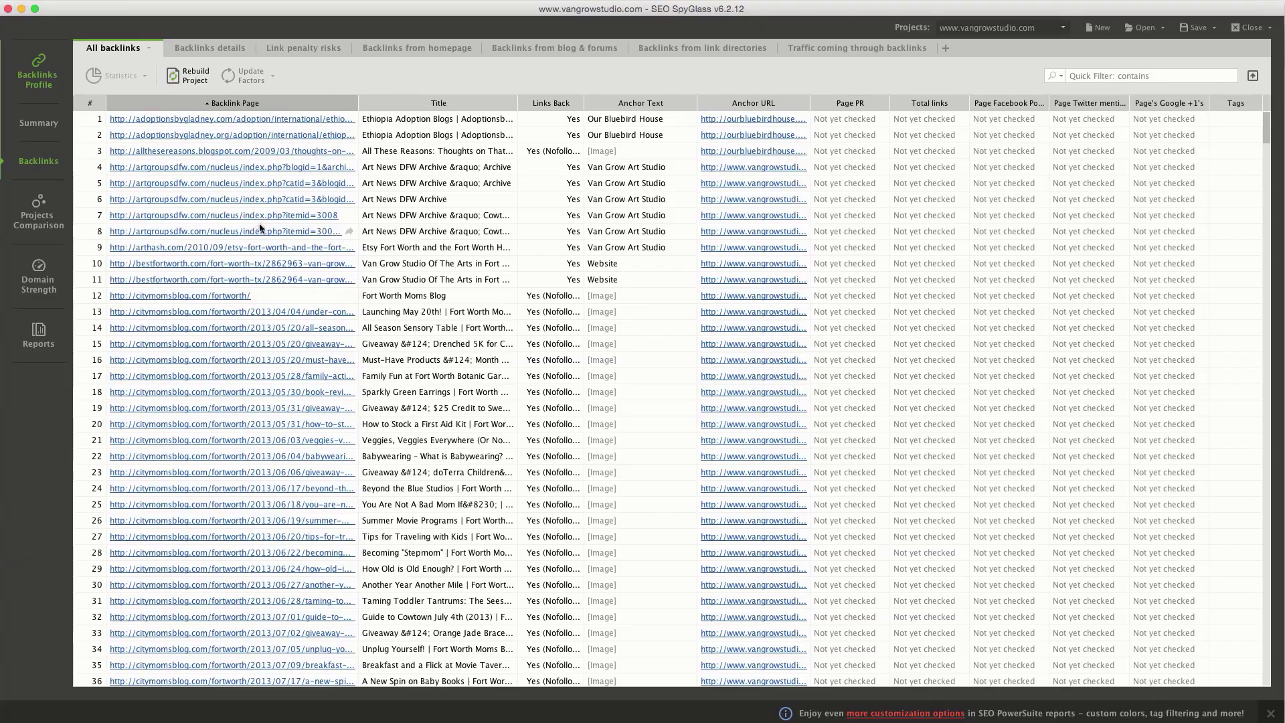
pyautogui.scroll(-15, 259, 210)
pyautogui.scroll(-20, 259, 215)
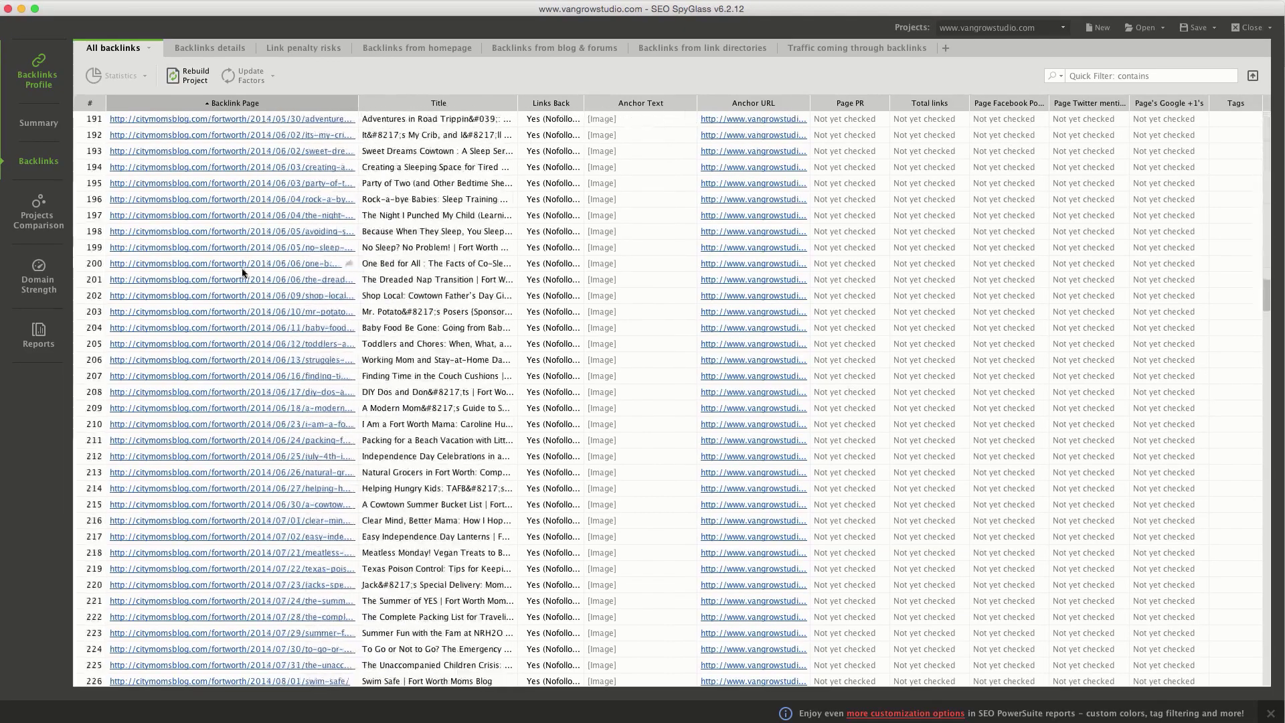
# View Backlinks details, then sort Link penalty risks by Penalty Risk, all showing 0%.
pyautogui.click(226, 49)
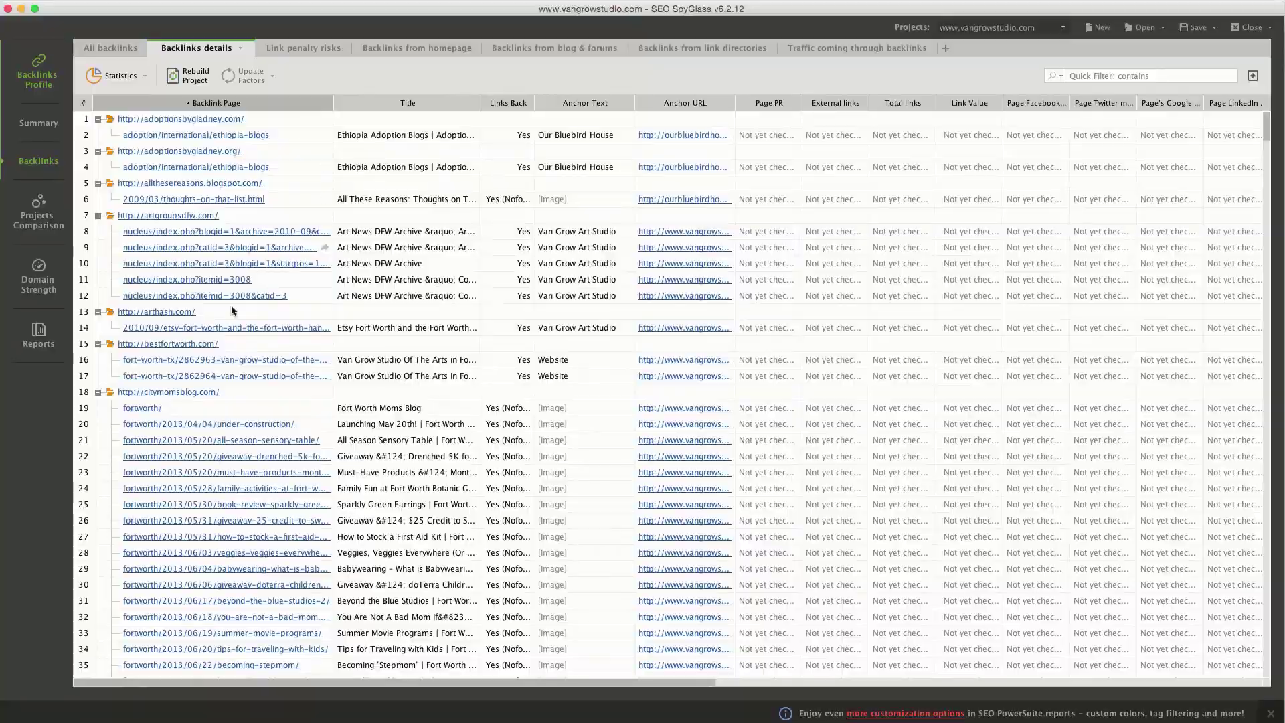
pyautogui.click(293, 46)
pyautogui.scroll(-17, 502, 178)
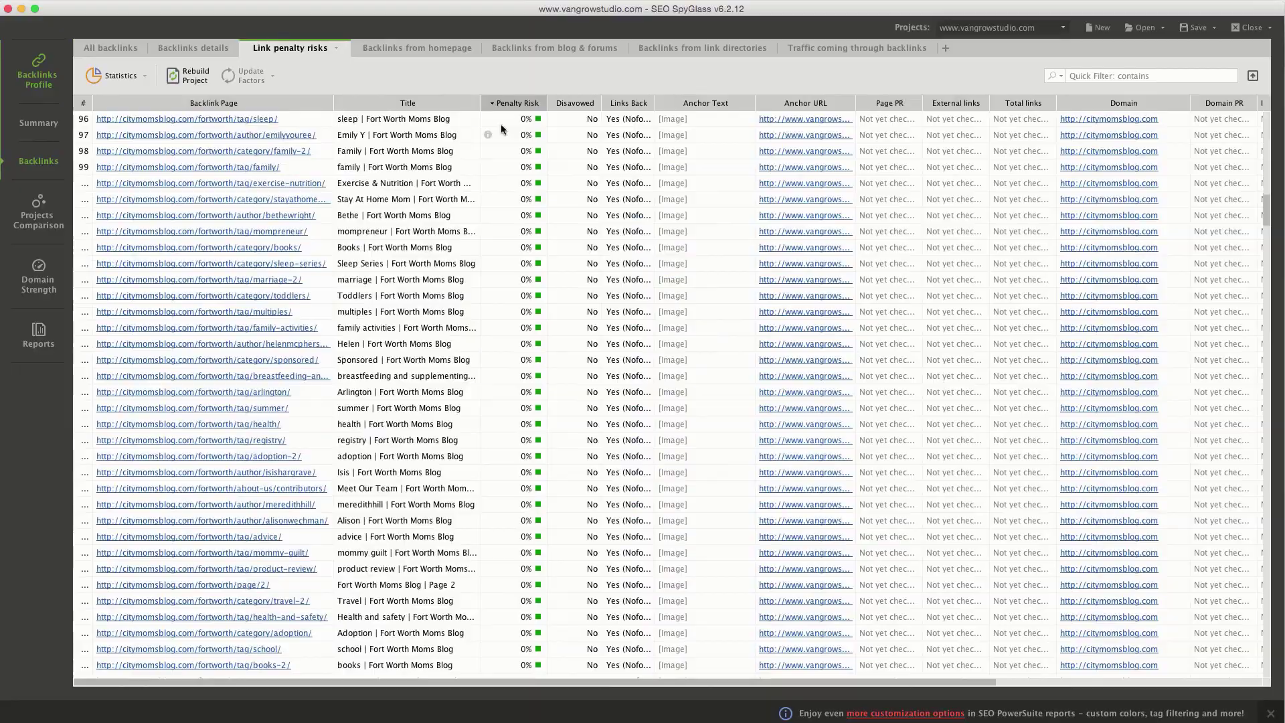
pyautogui.click(509, 103)
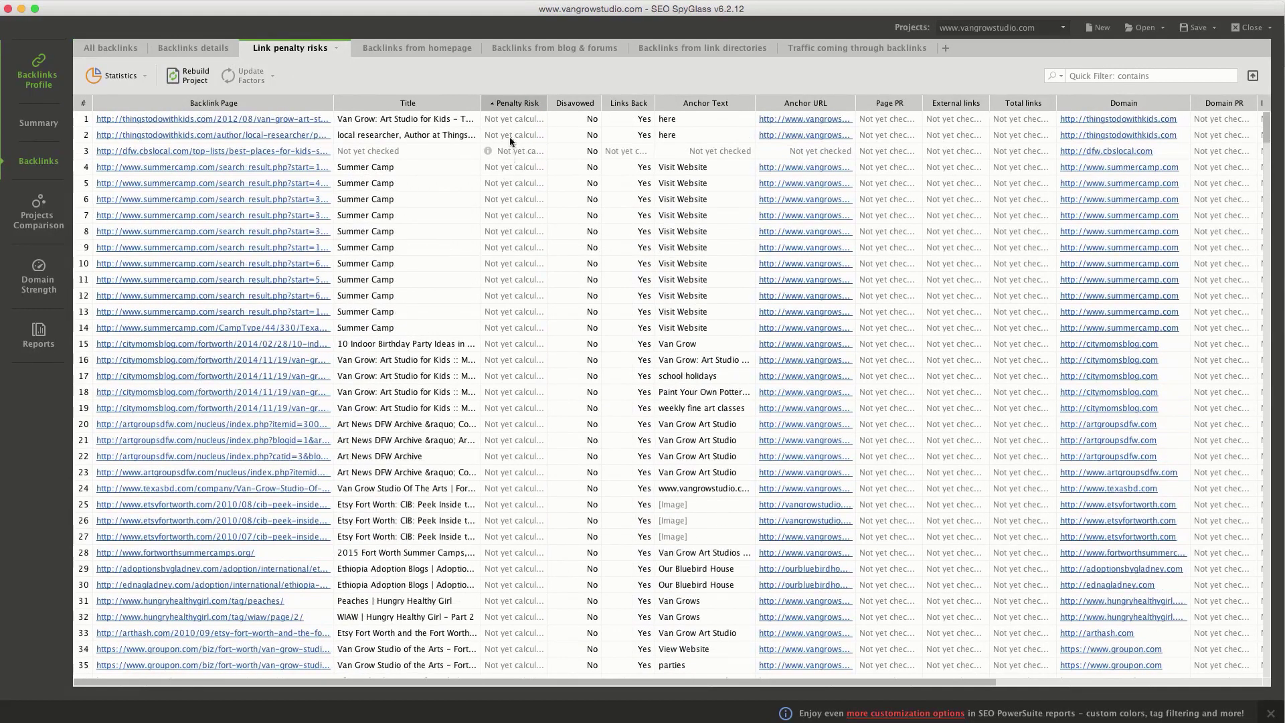
pyautogui.click(507, 104)
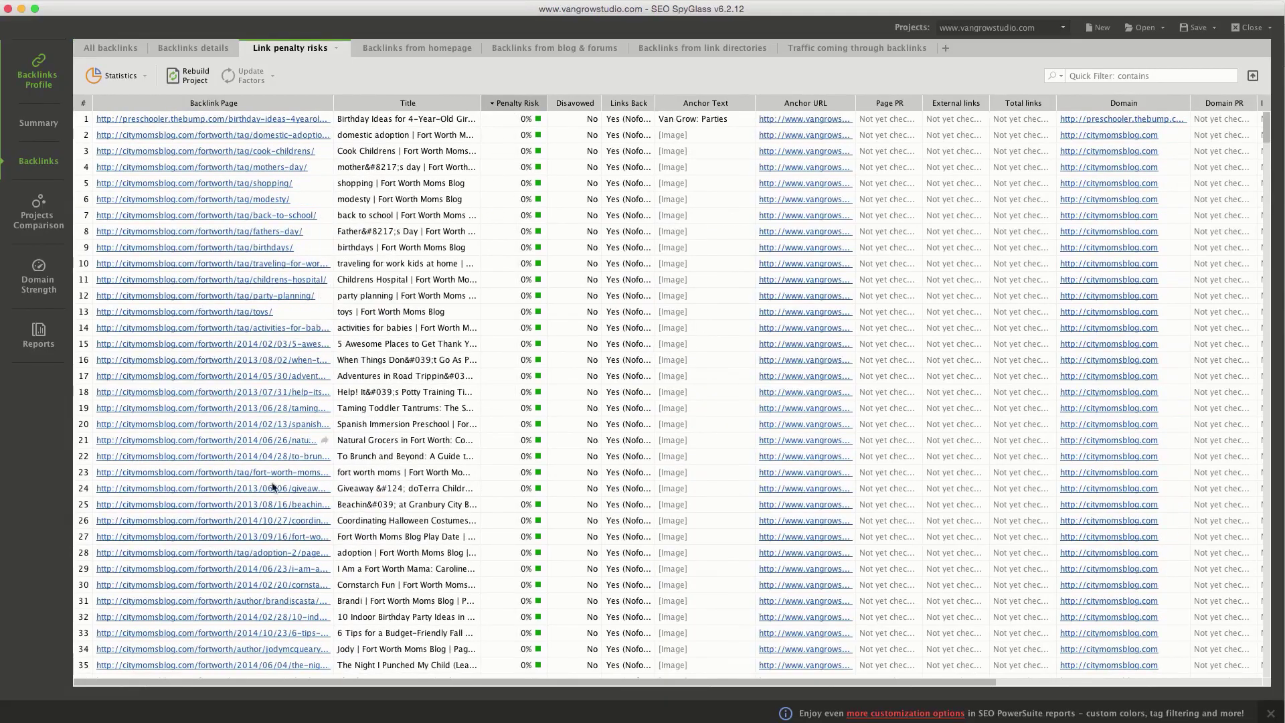
pyautogui.scroll(-3, 538, 432)
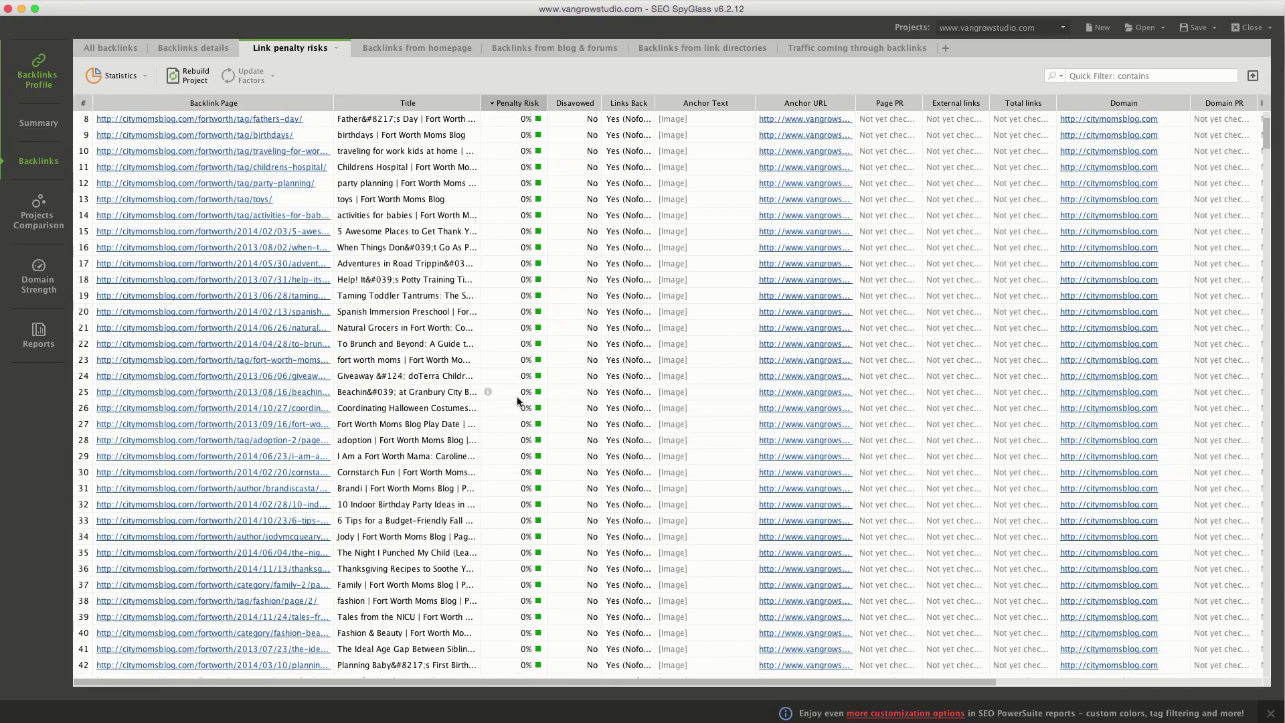
pyautogui.scroll(3, 520, 401)
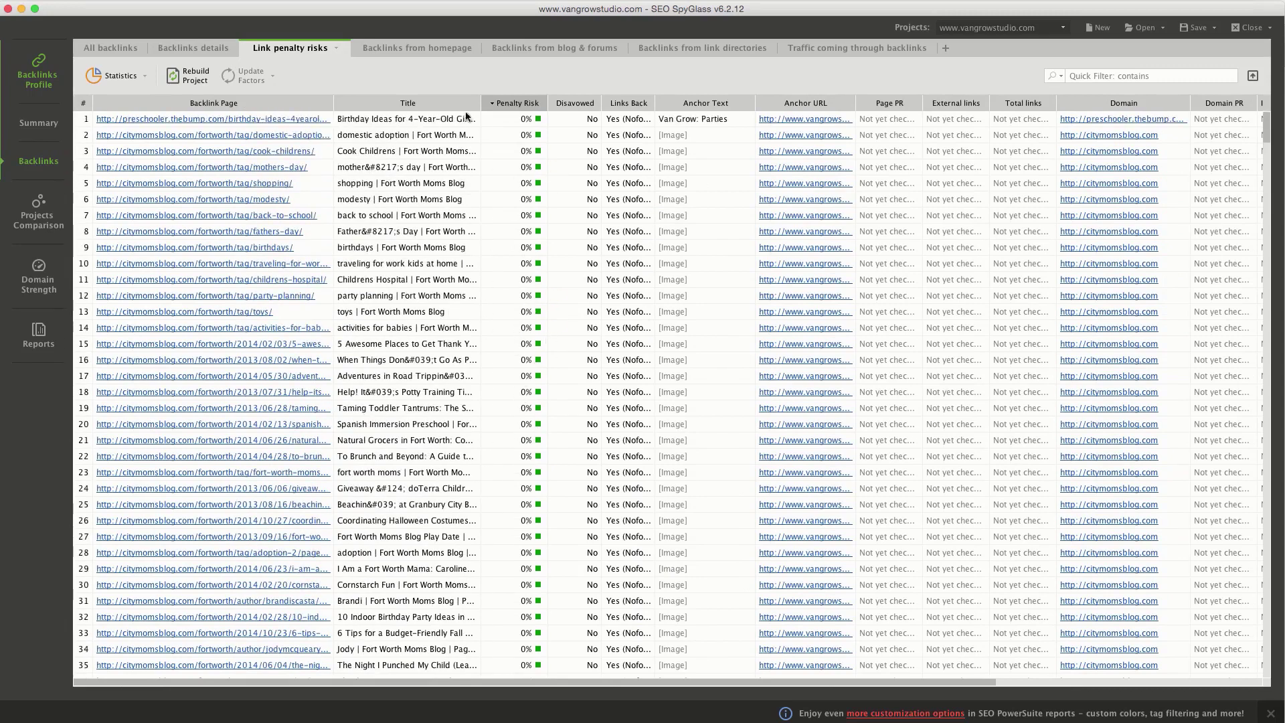
# Show only the three backlinks coming from homepages.
pyautogui.click(416, 48)
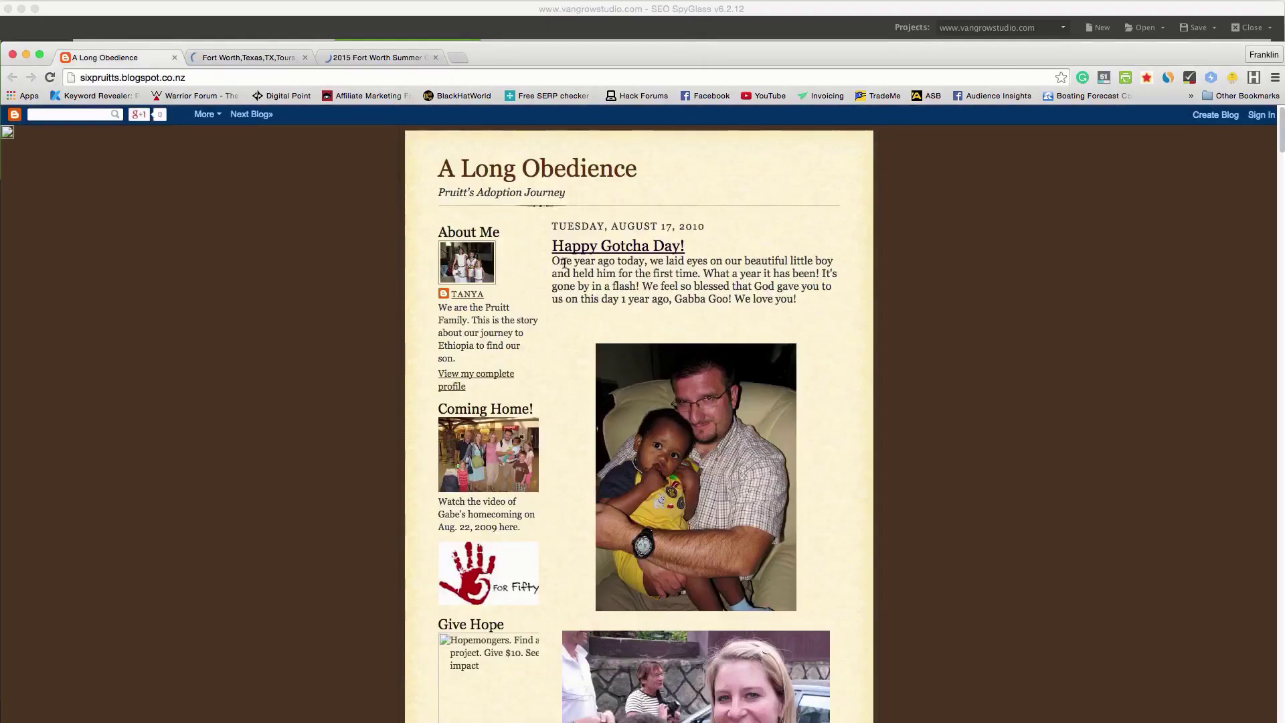
# Browse the blog, the Fort Worth things-to-do page and the 2015 Fort Worth Summer Camps page.
pyautogui.scroll(-5, 1276, 156)
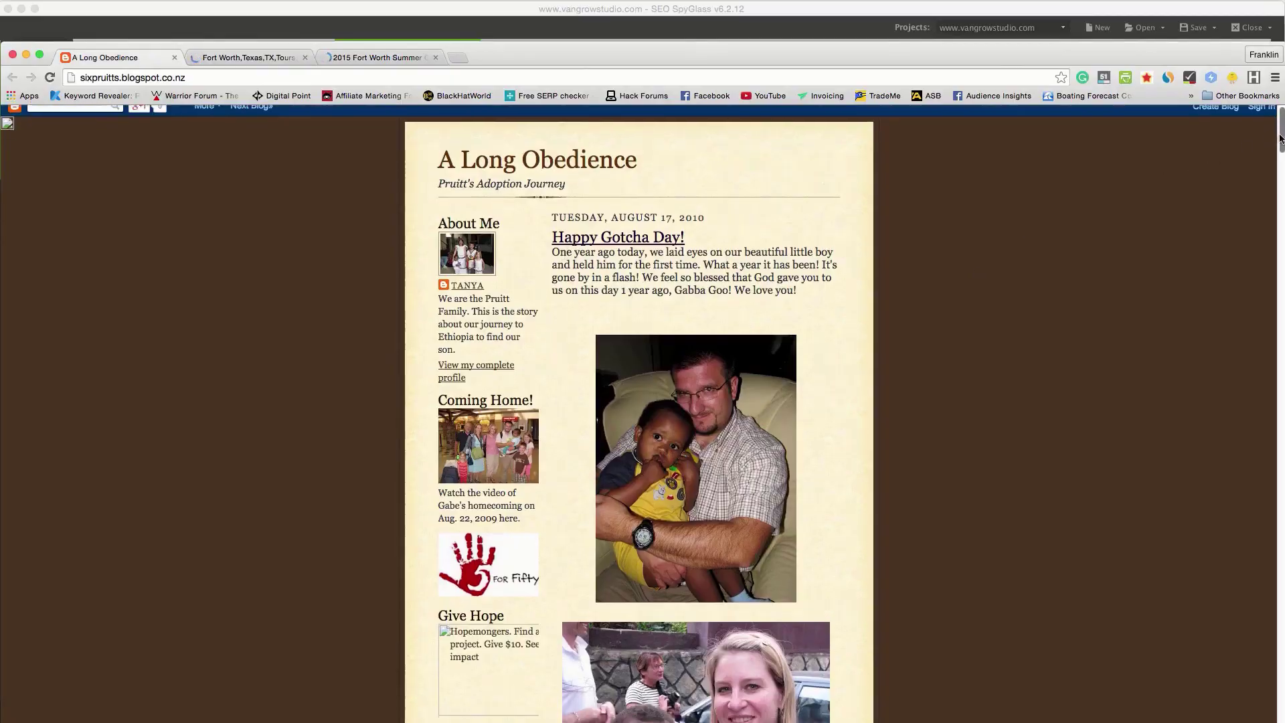
pyautogui.moveTo(1276, 157); pyautogui.dragTo(1068, 132)
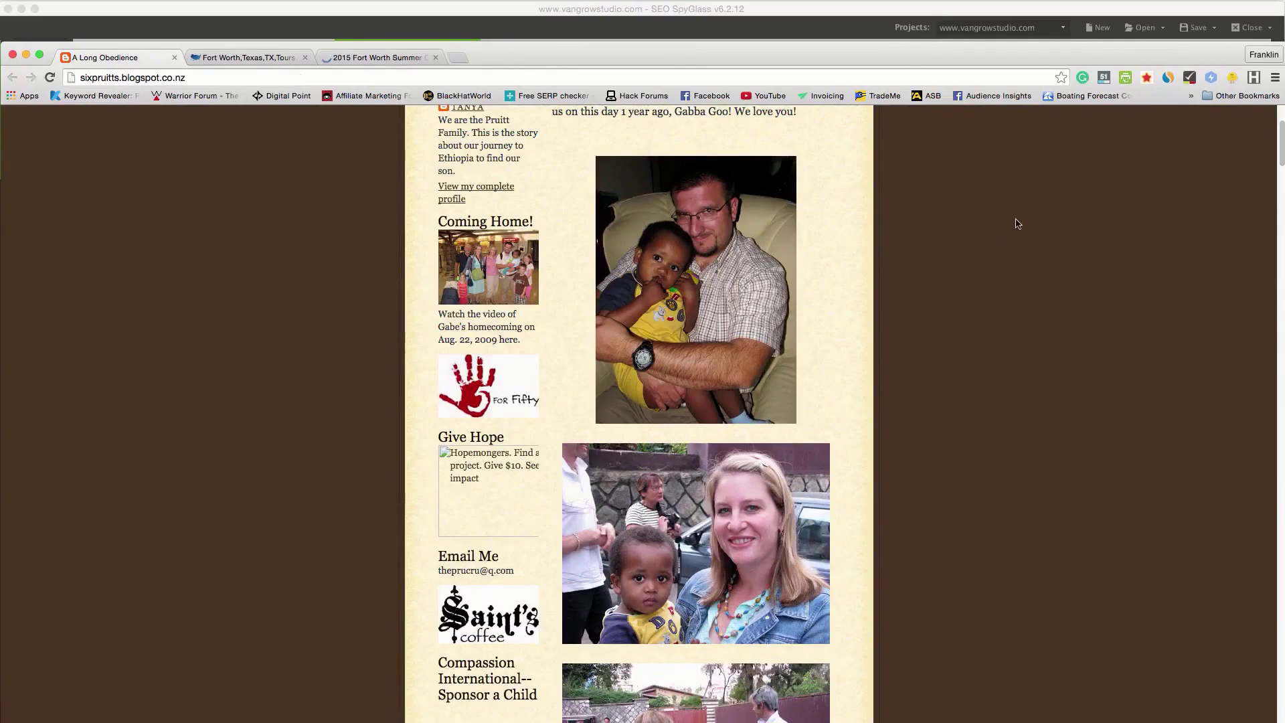
pyautogui.moveTo(1283, 168); pyautogui.dragTo(1283, 150)
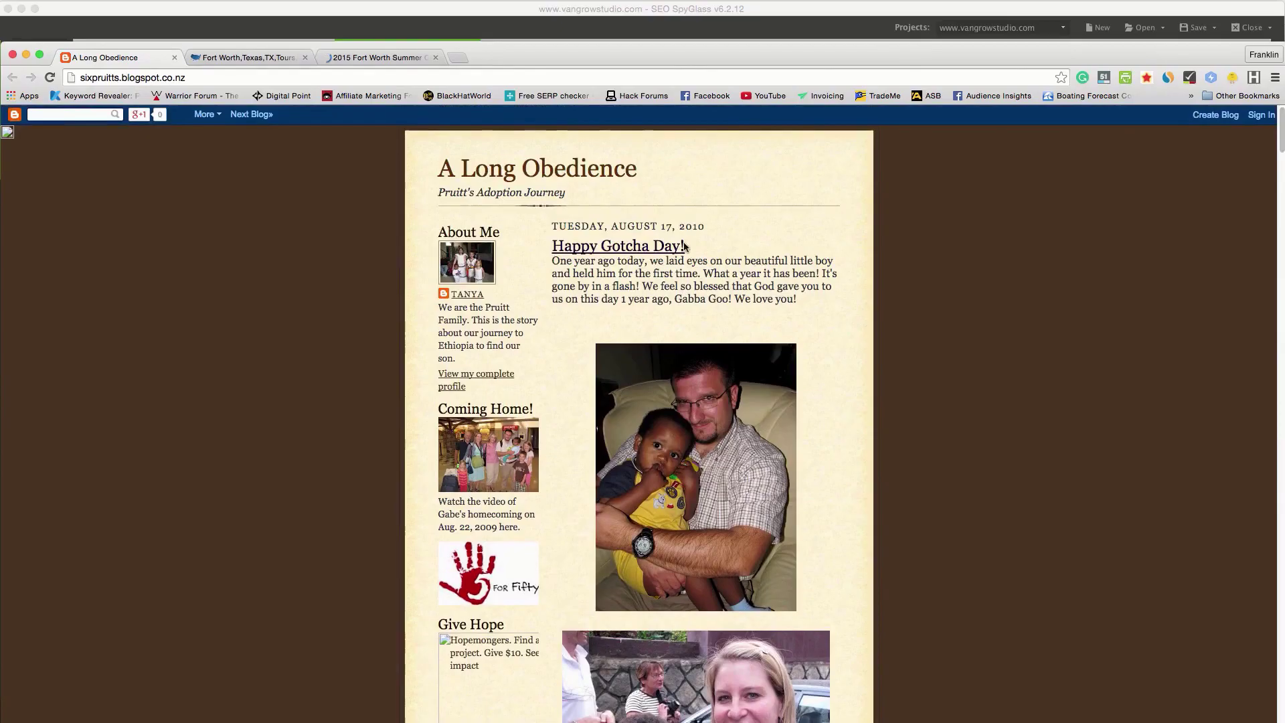
pyautogui.click(225, 59)
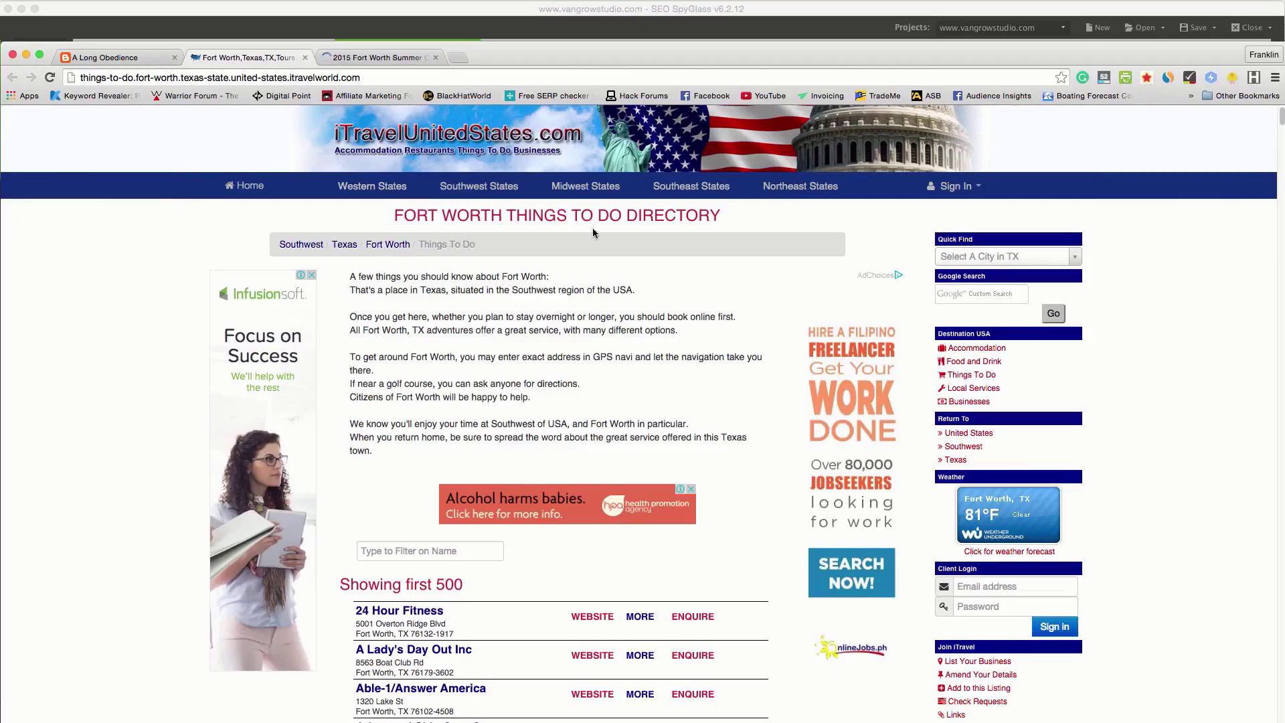
pyautogui.scroll(-5, 730, 289)
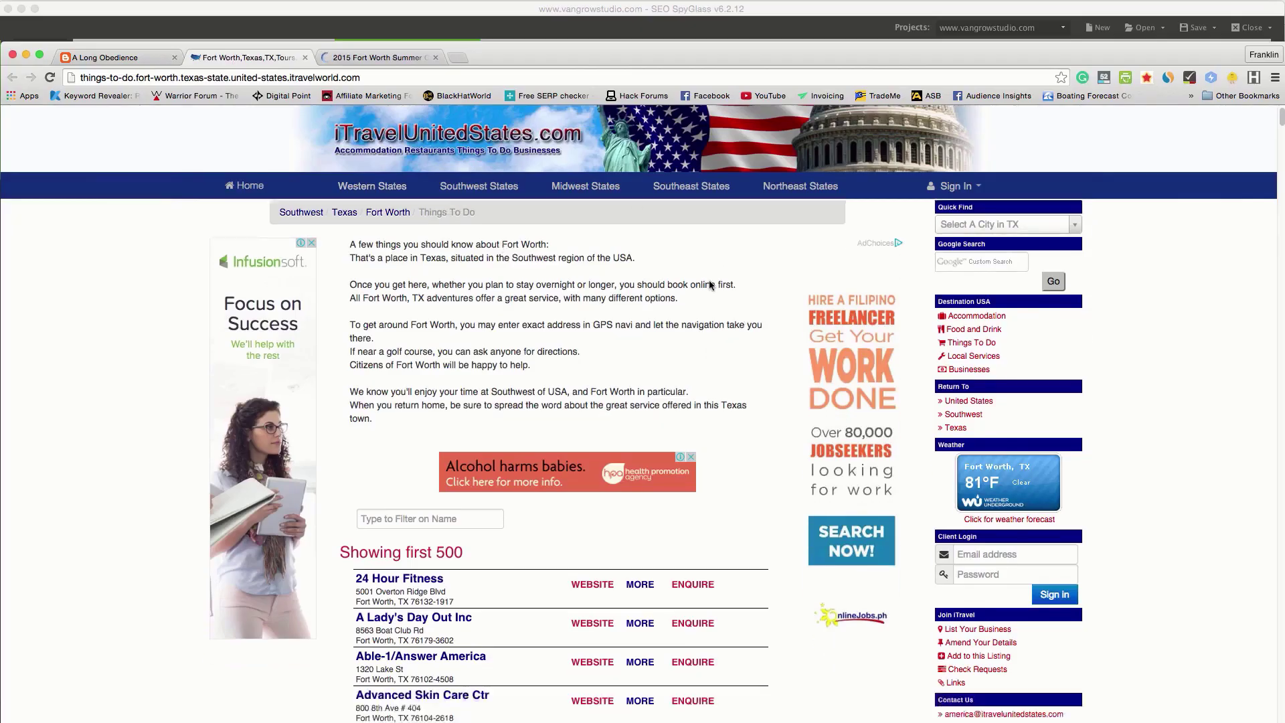
pyautogui.click(371, 58)
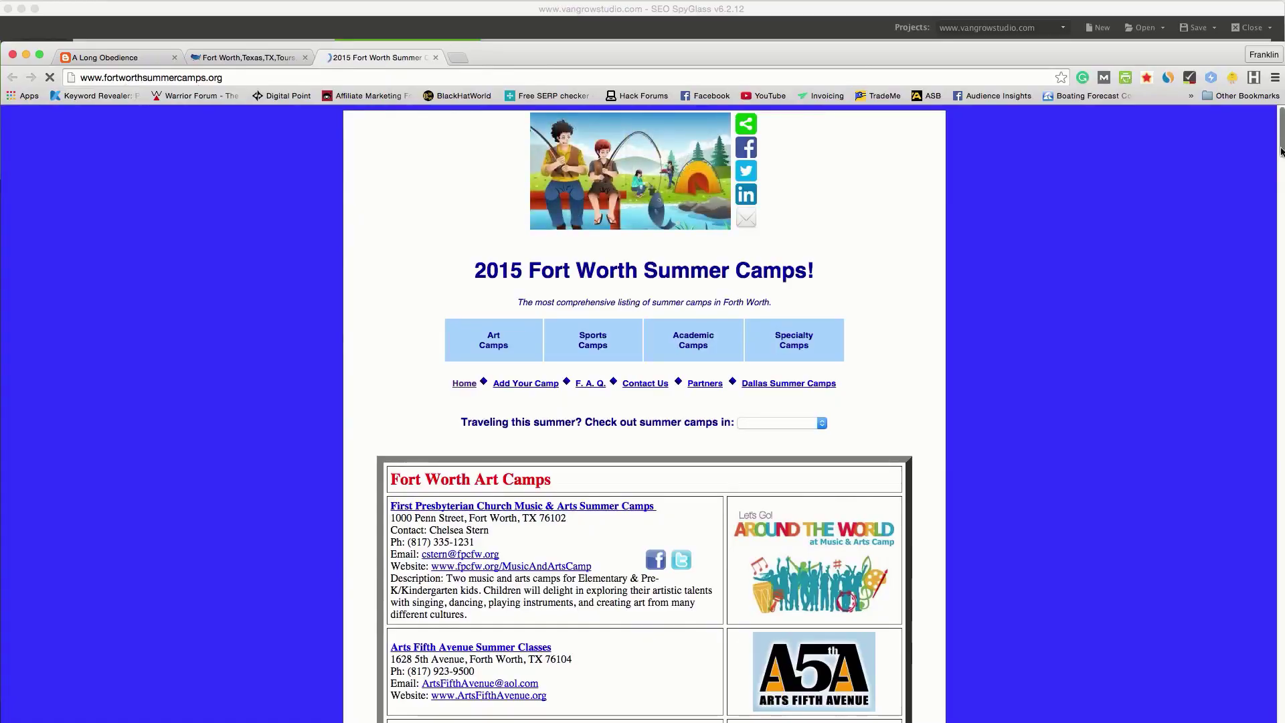
pyautogui.scroll(-20, 1245, 301)
pyautogui.scroll(-2, 1249, 333)
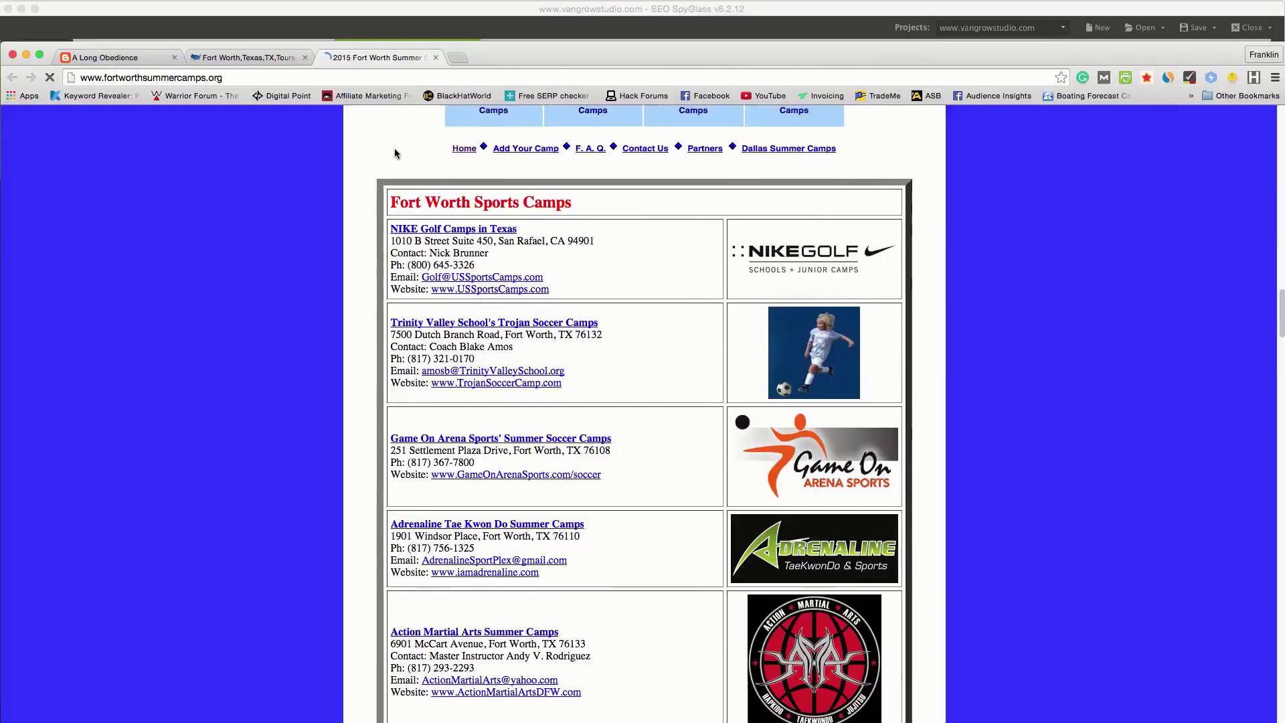
# List backlinks from blogs & forums, widen the Backlink Page column, and open the first one.
pyautogui.click(297, 18)
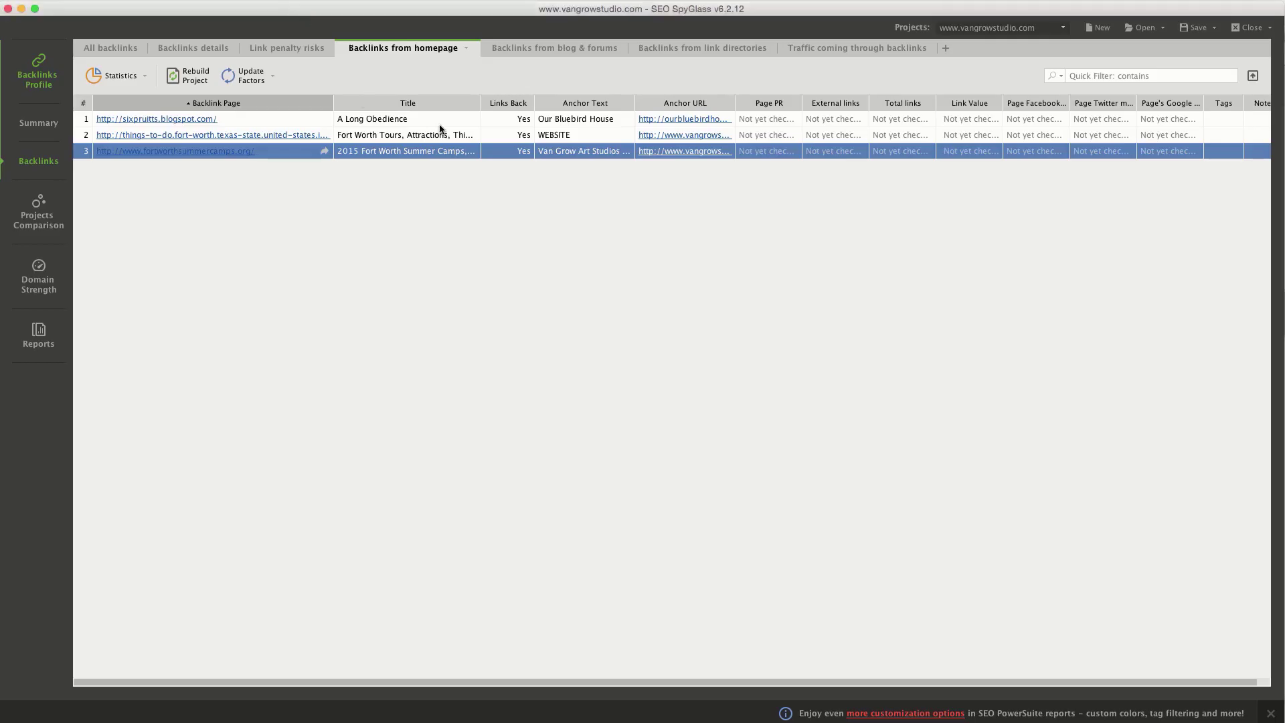
pyautogui.click(520, 53)
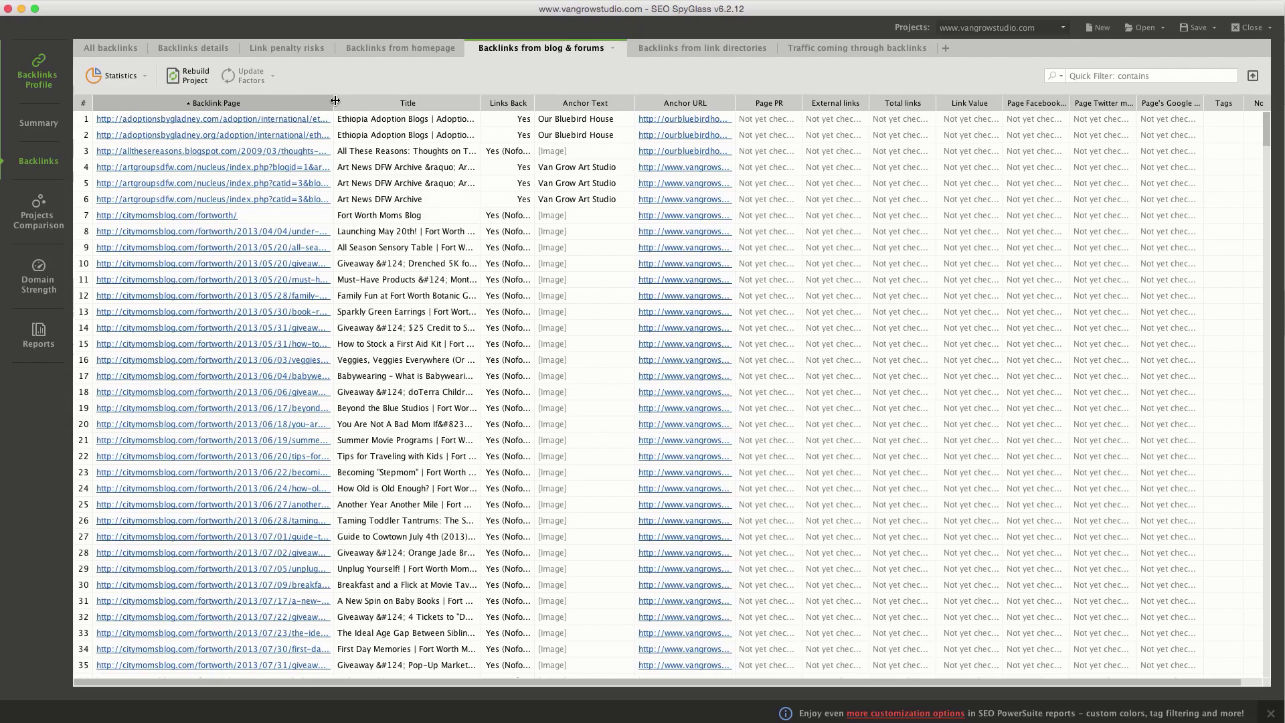
pyautogui.moveTo(332, 102); pyautogui.dragTo(568, 103)
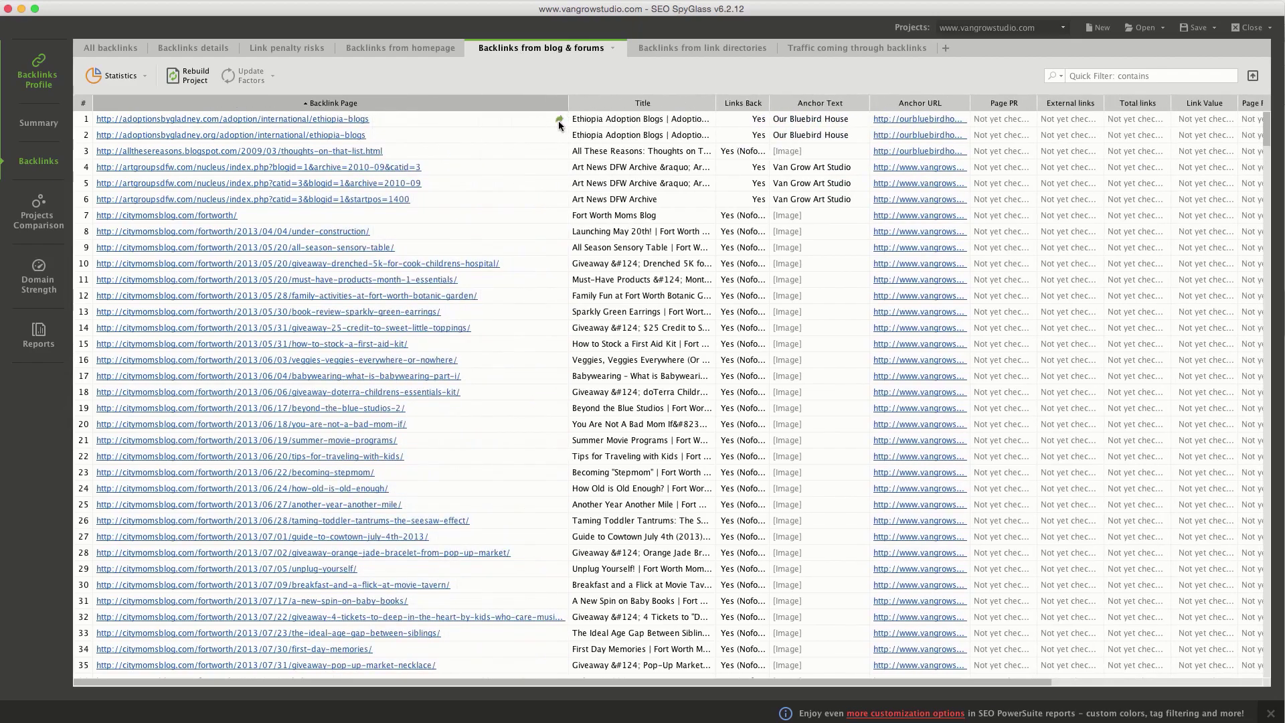
pyautogui.click(559, 120)
# Return to the blog backlinks list and scroll down toward the 2014/07/30 entry.
pyautogui.click(642, 32)
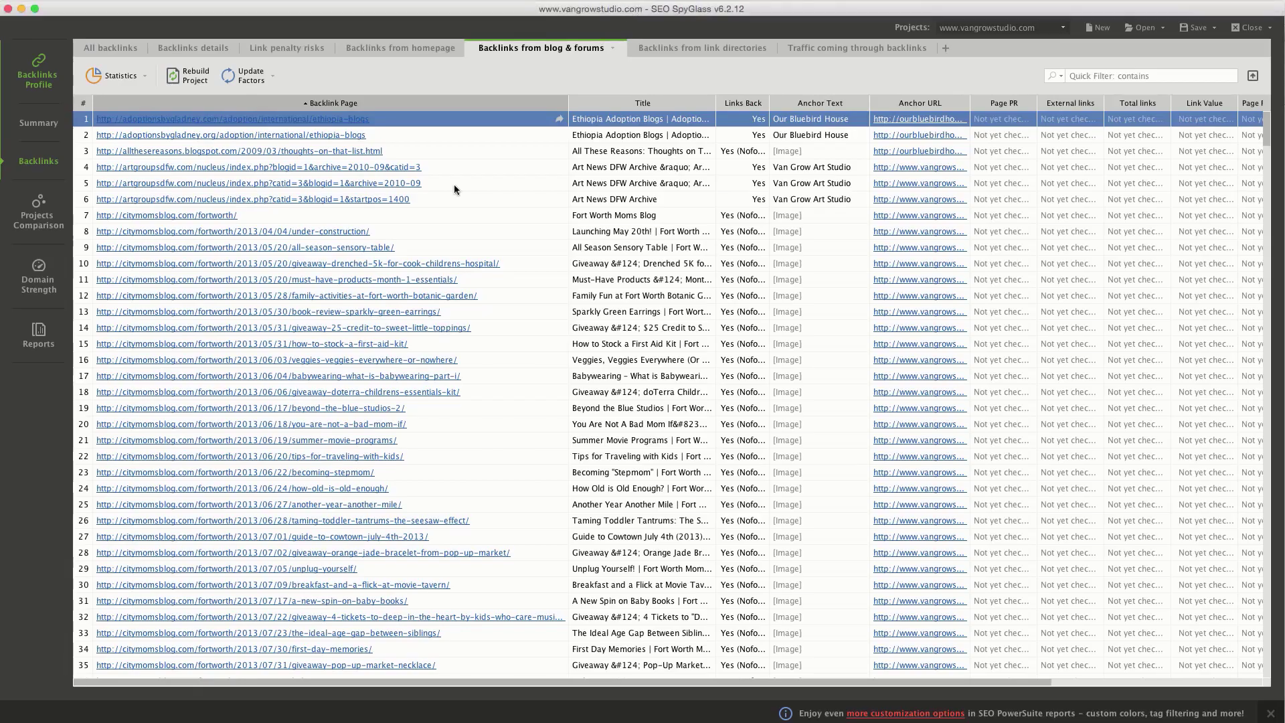
pyautogui.scroll(-1, 336, 357)
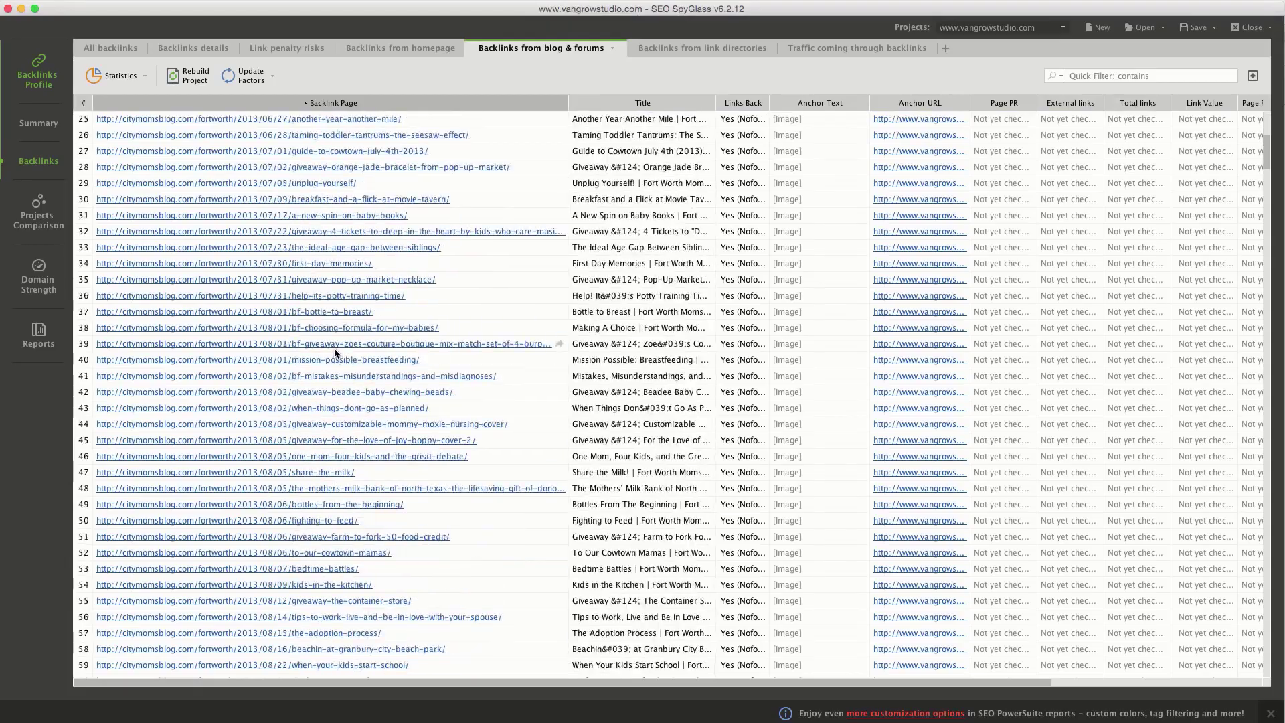
pyautogui.scroll(-15, 352, 311)
pyautogui.scroll(-20, 352, 311)
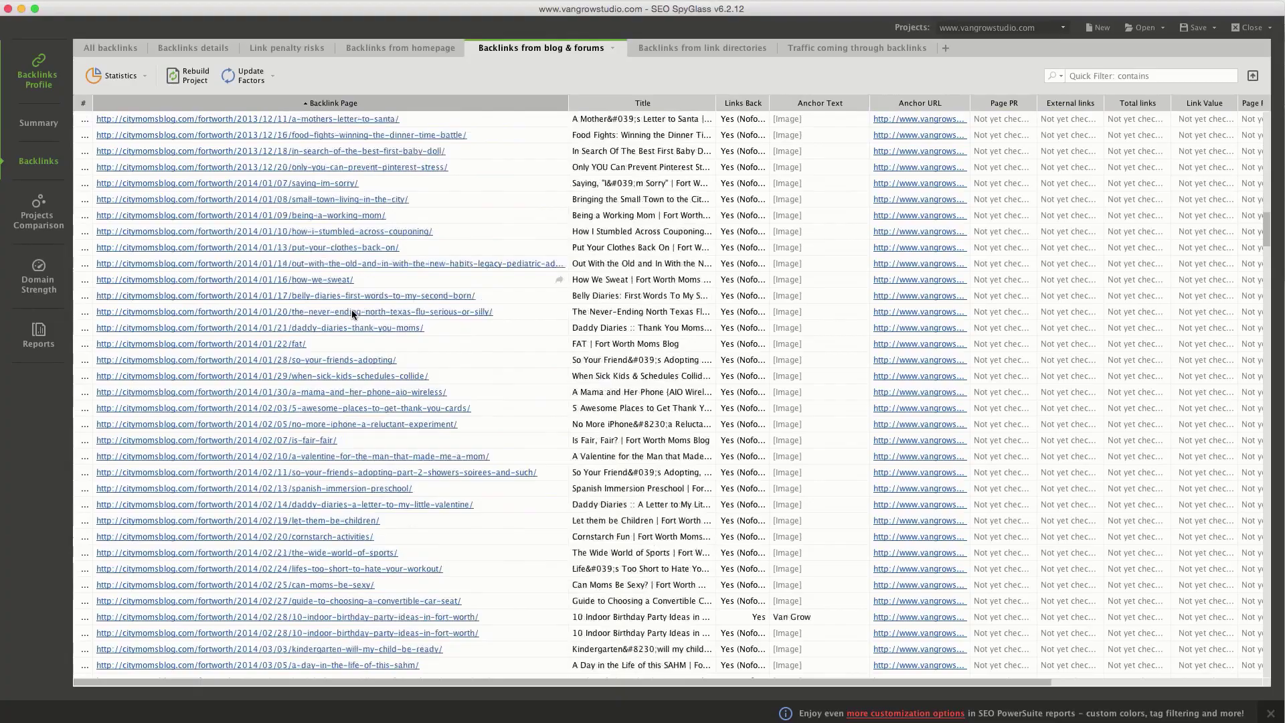
# Open the 2014/07/30 backlink page and look over the Ethiopia Adoption Blogs page.
pyautogui.click(559, 328)
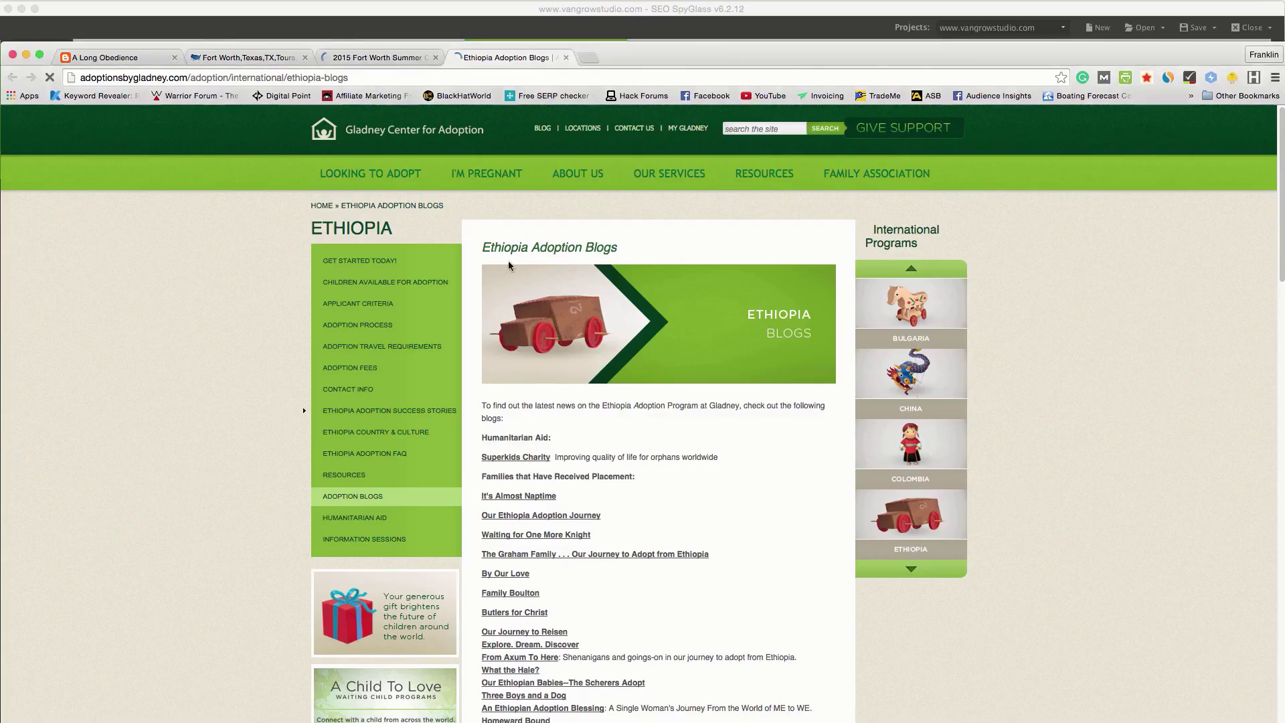
pyautogui.click(388, 59)
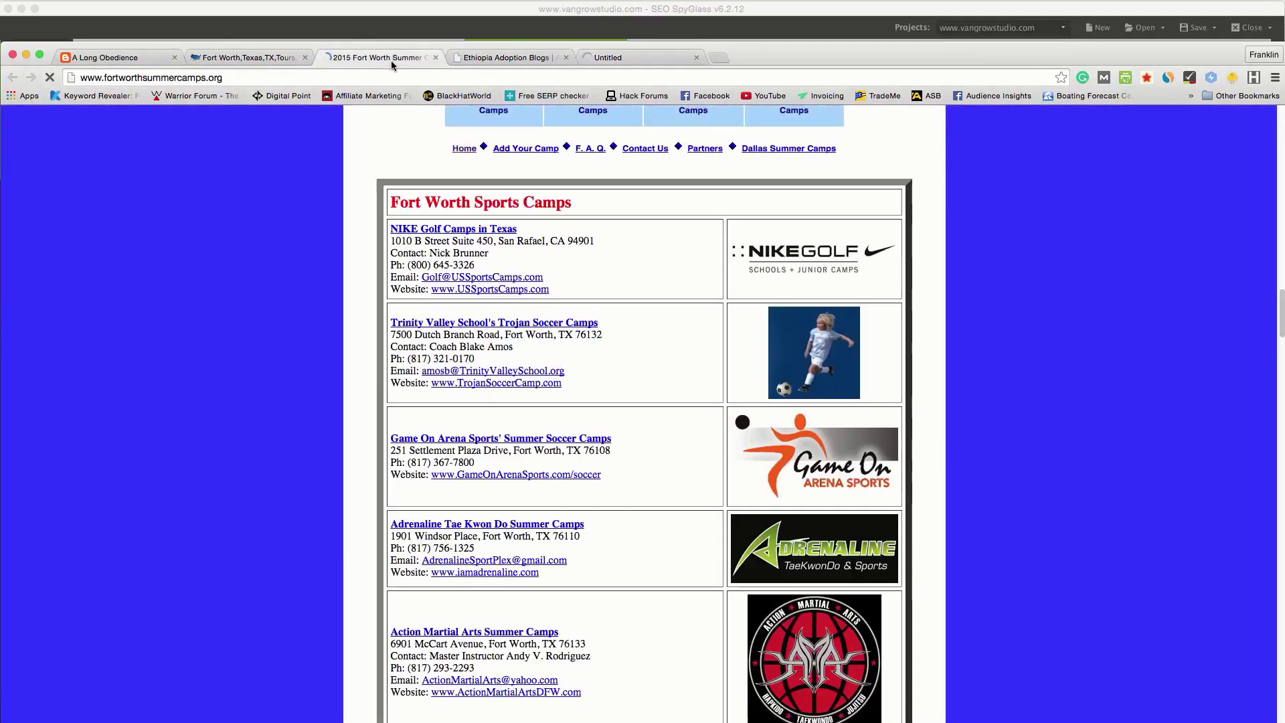
pyautogui.click(490, 60)
pyautogui.scroll(-10, 429, 358)
pyautogui.scroll(-15, 430, 358)
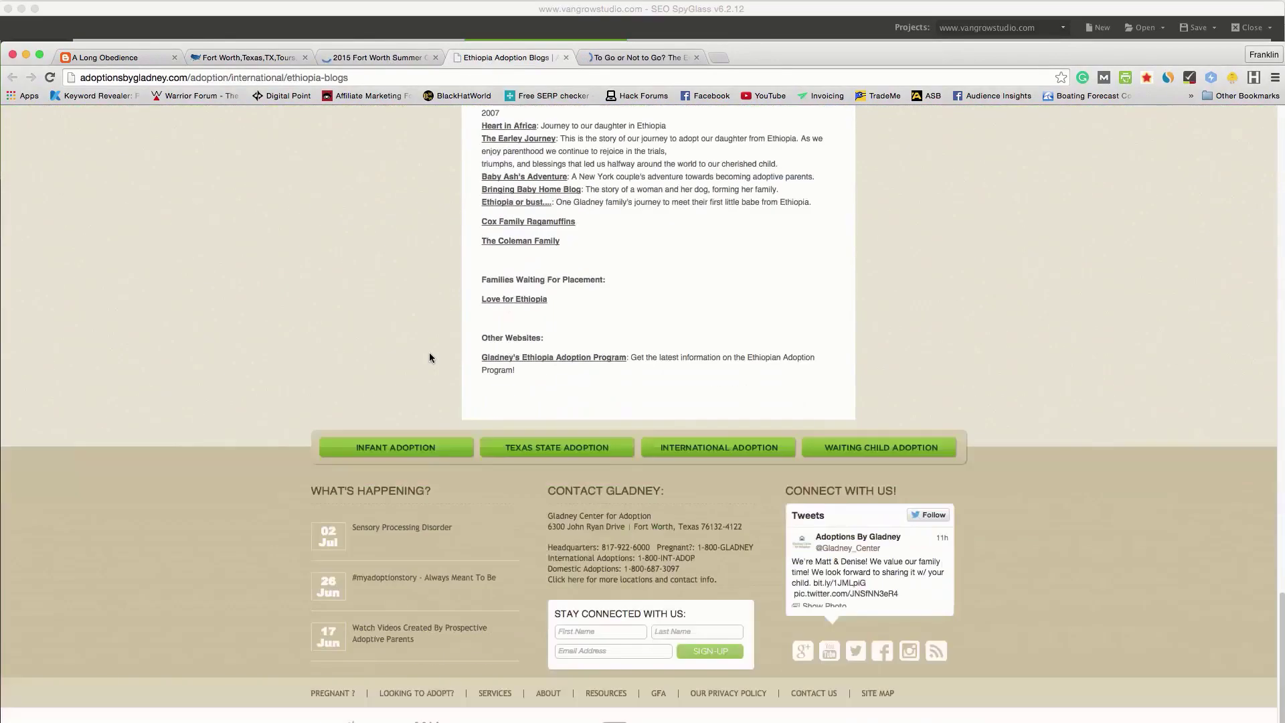
pyautogui.scroll(5, 507, 365)
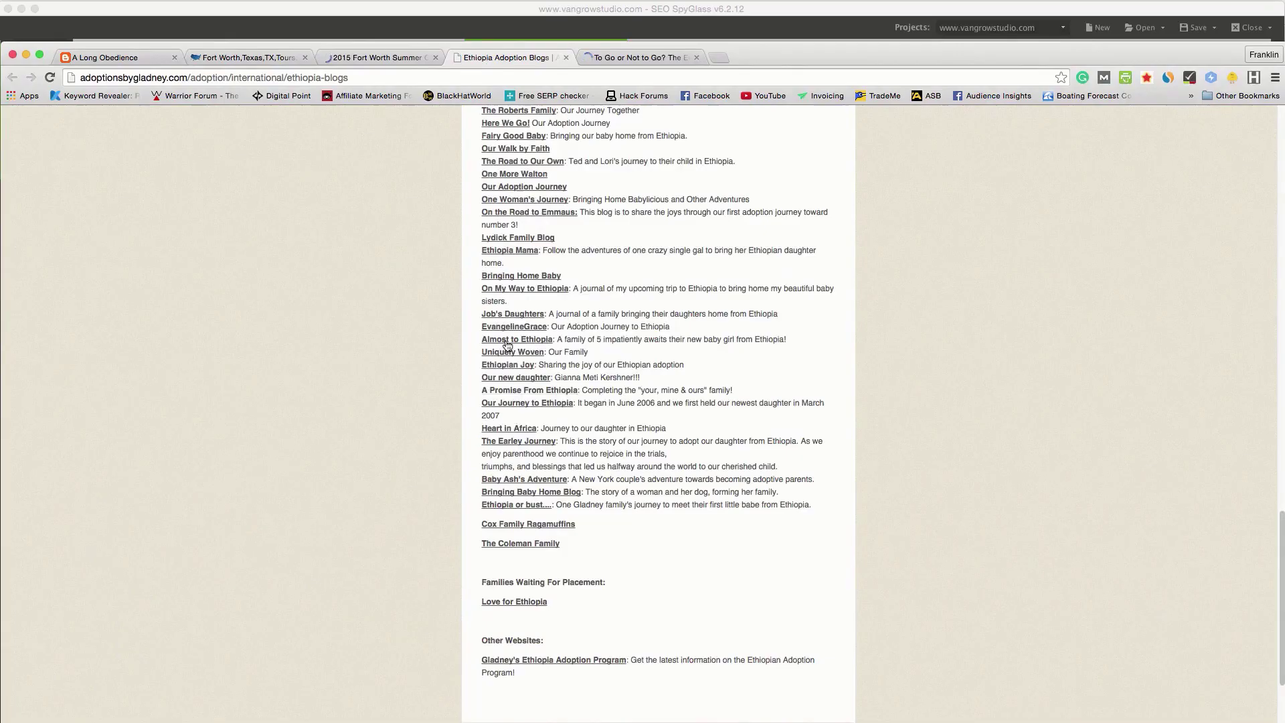
pyautogui.scroll(1, 512, 370)
pyautogui.scroll(15, 512, 370)
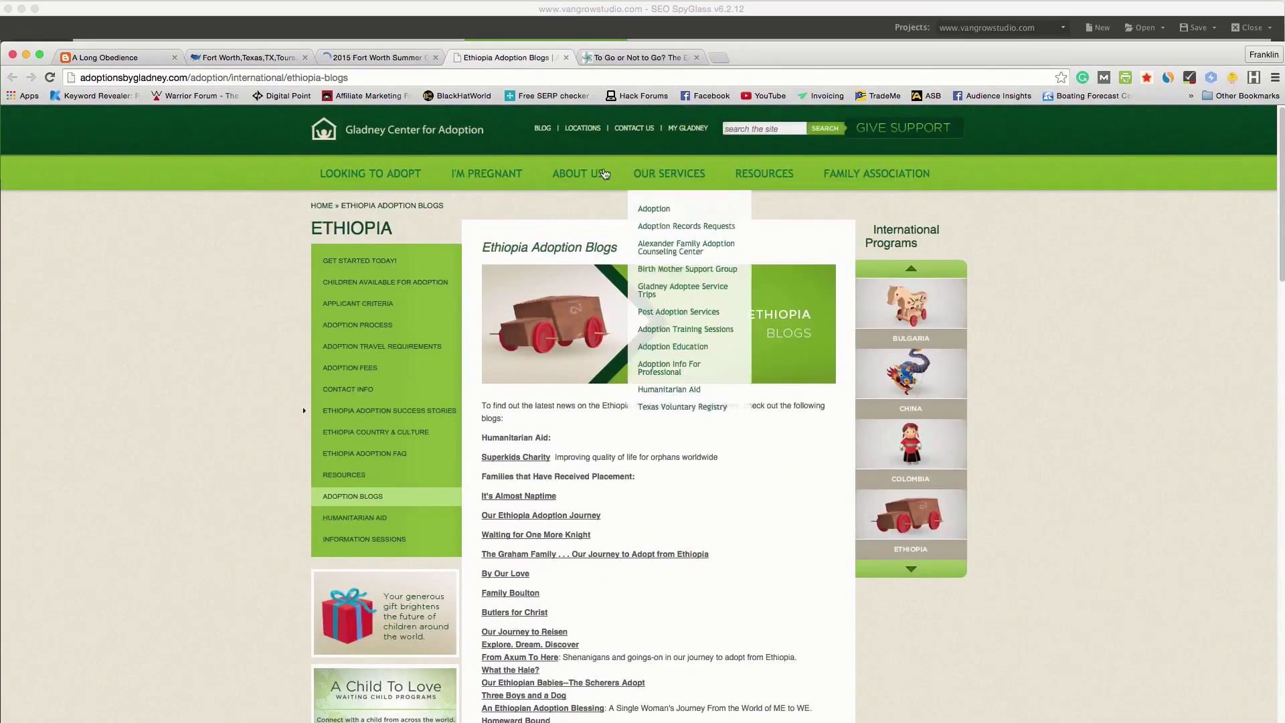
# Read through the 'To Go or Not to Go?' emergency room article, then return to SEO SpyGlass.
pyautogui.click(629, 58)
pyautogui.scroll(-3, 631, 300)
pyautogui.scroll(-20, 630, 300)
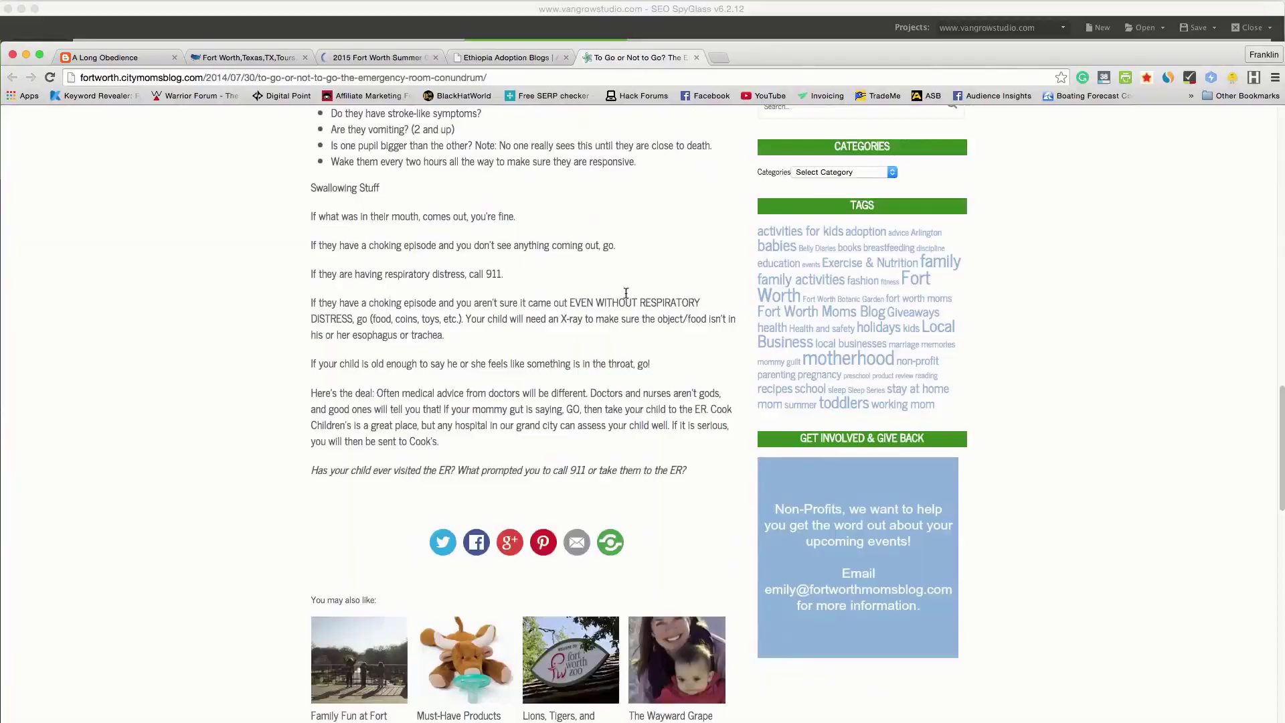
pyautogui.scroll(-6, 620, 291)
pyautogui.scroll(3, 600, 289)
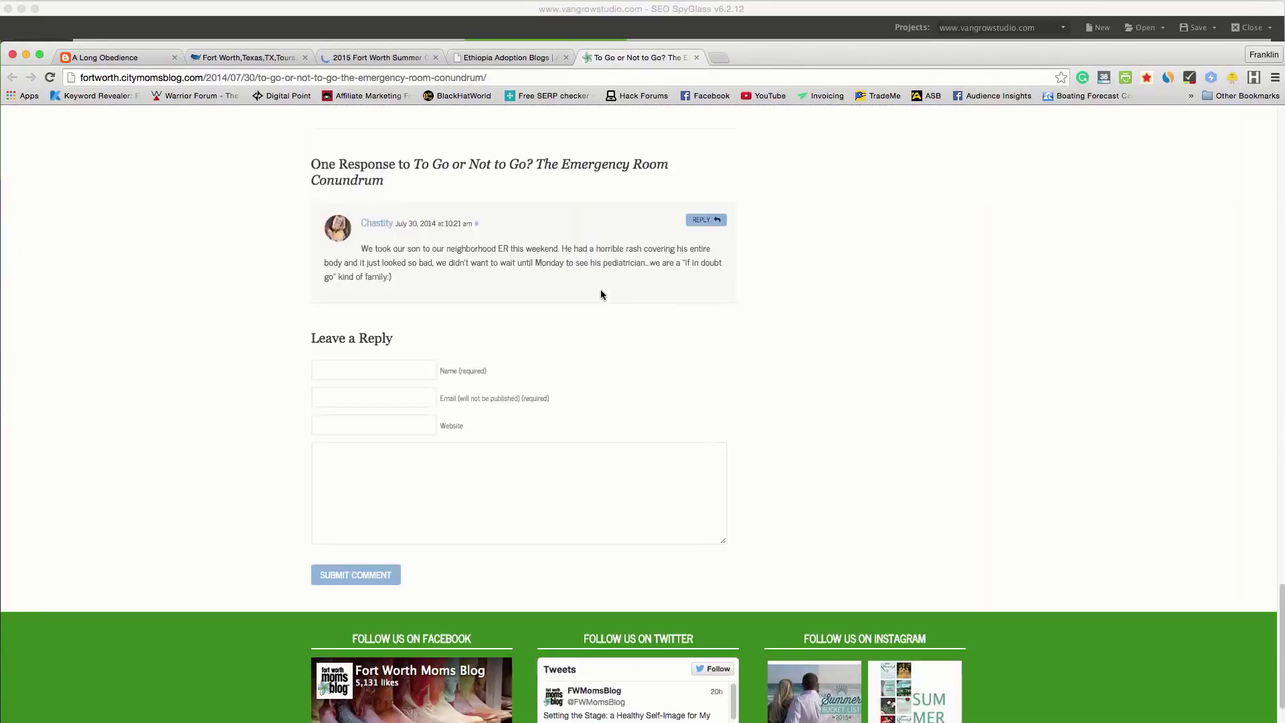
pyautogui.scroll(20, 386, 265)
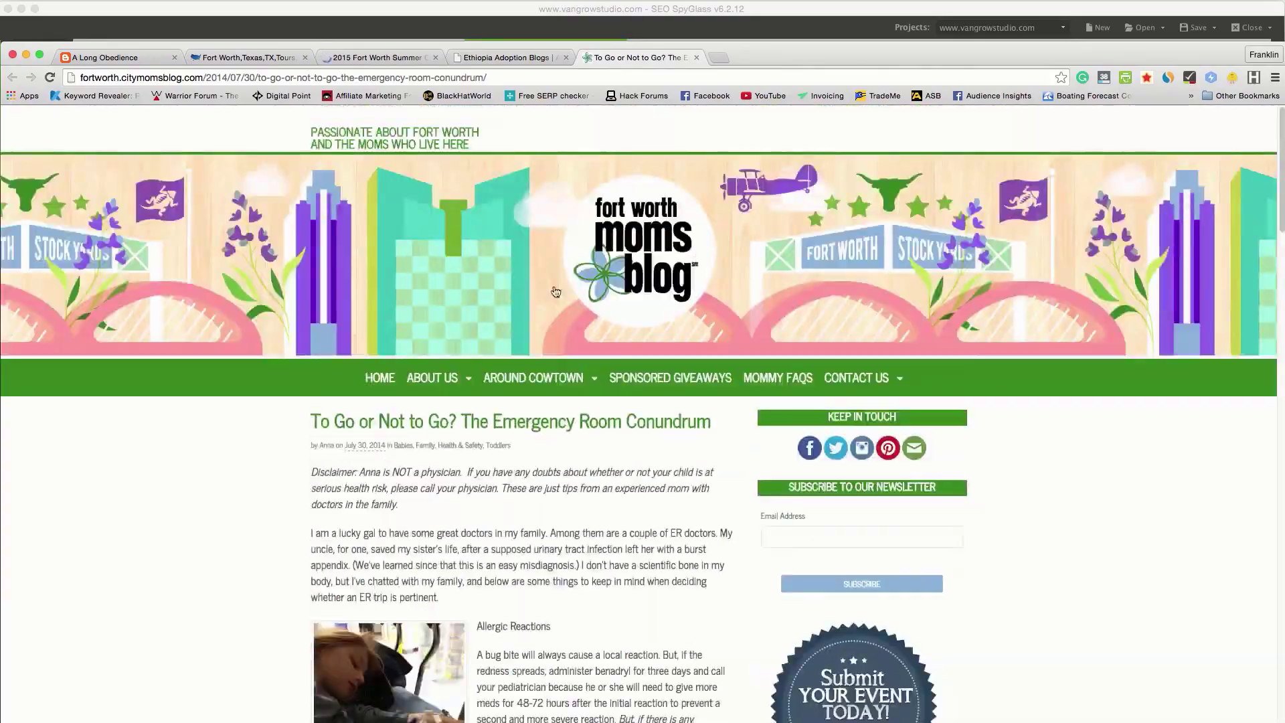
pyautogui.scroll(-20, 490, 317)
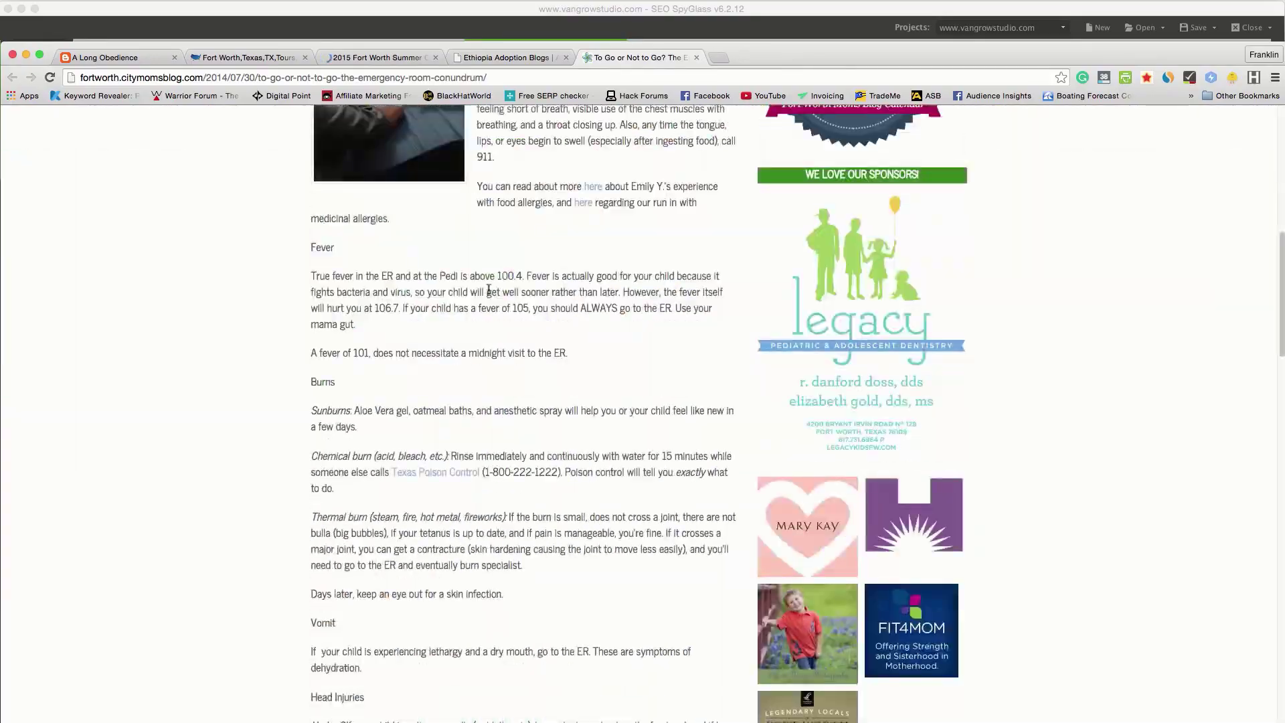
pyautogui.scroll(10, 453, 373)
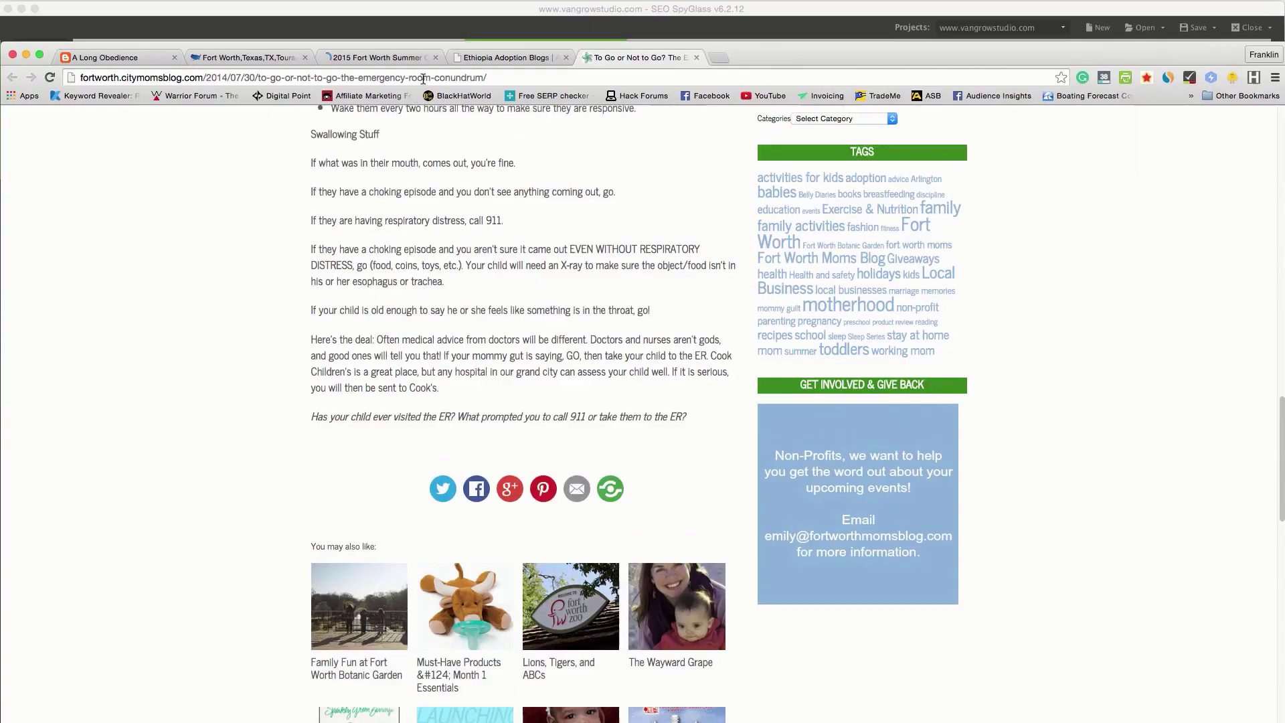
pyautogui.click(418, 18)
# Sort the blog and forum backlinks by Anchor Text and scroll down to the claudinehellmuth rows.
pyautogui.scroll(-5, 320, 314)
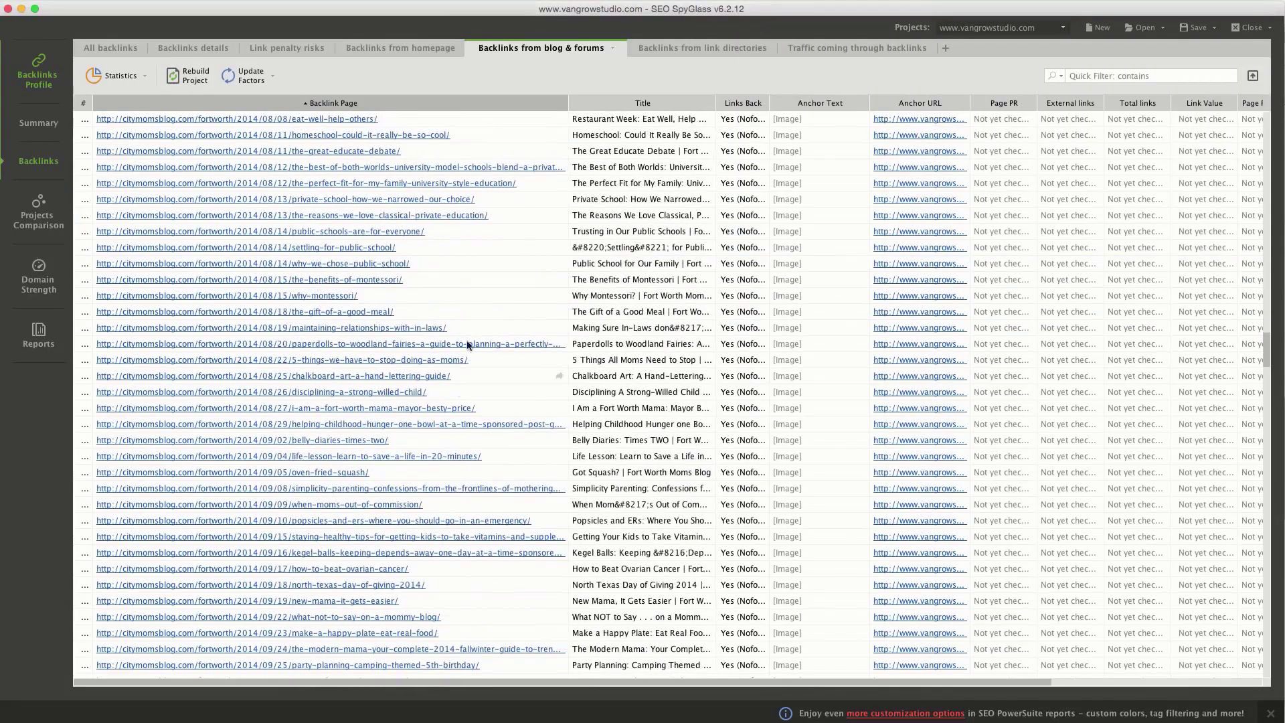
pyautogui.scroll(-10, 521, 254)
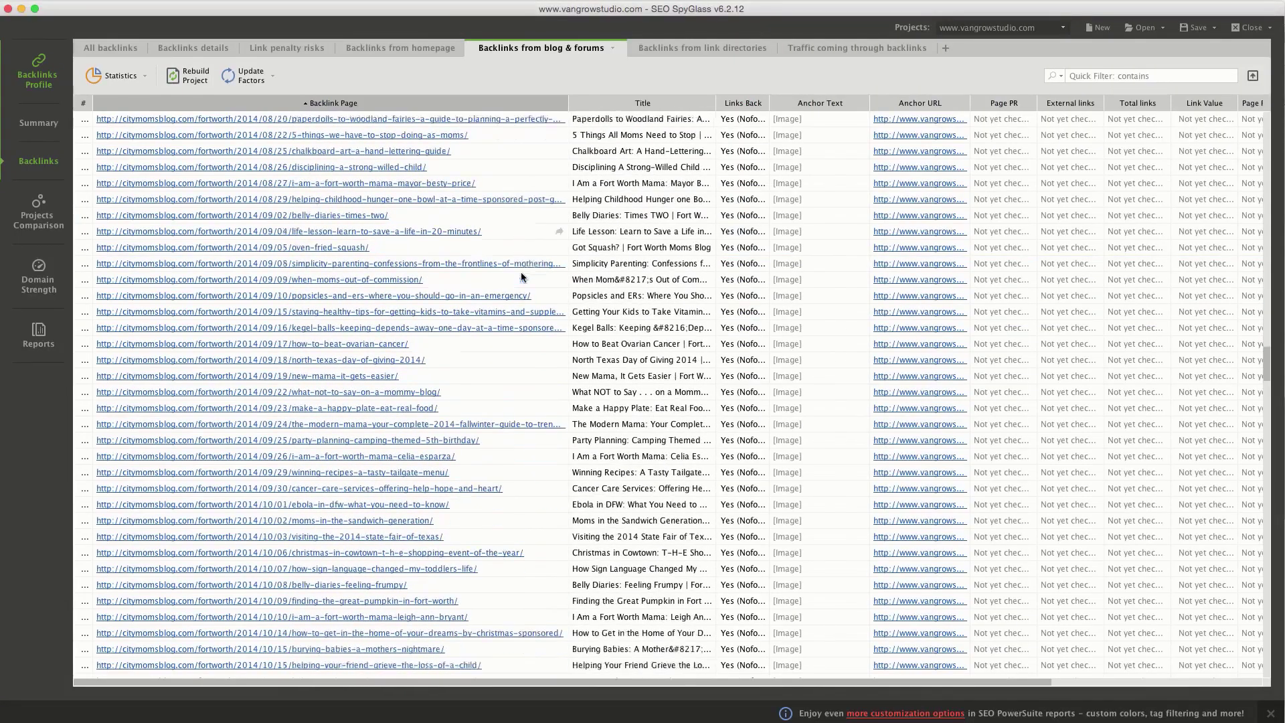
pyautogui.moveTo(766, 106); pyautogui.dragTo(867, 103)
pyautogui.click(771, 102)
pyautogui.scroll(-20, 806, 312)
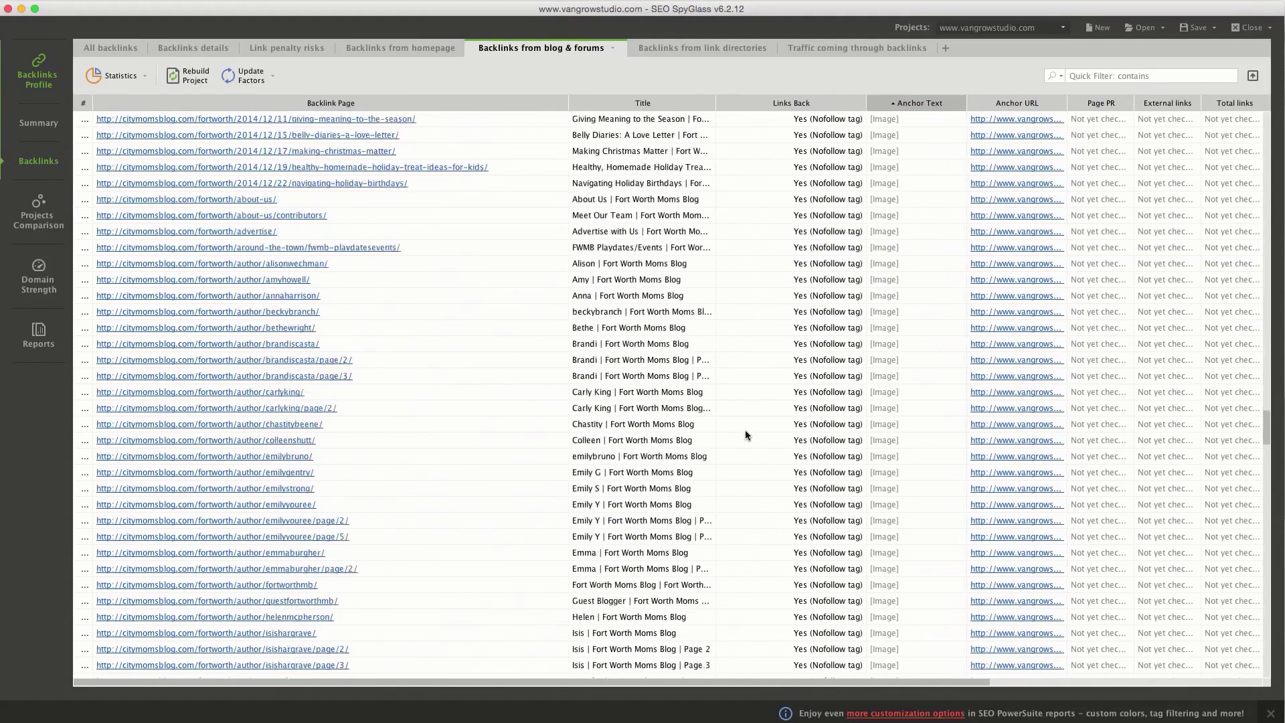
pyautogui.moveTo(1271, 531); pyautogui.dragTo(1266, 651)
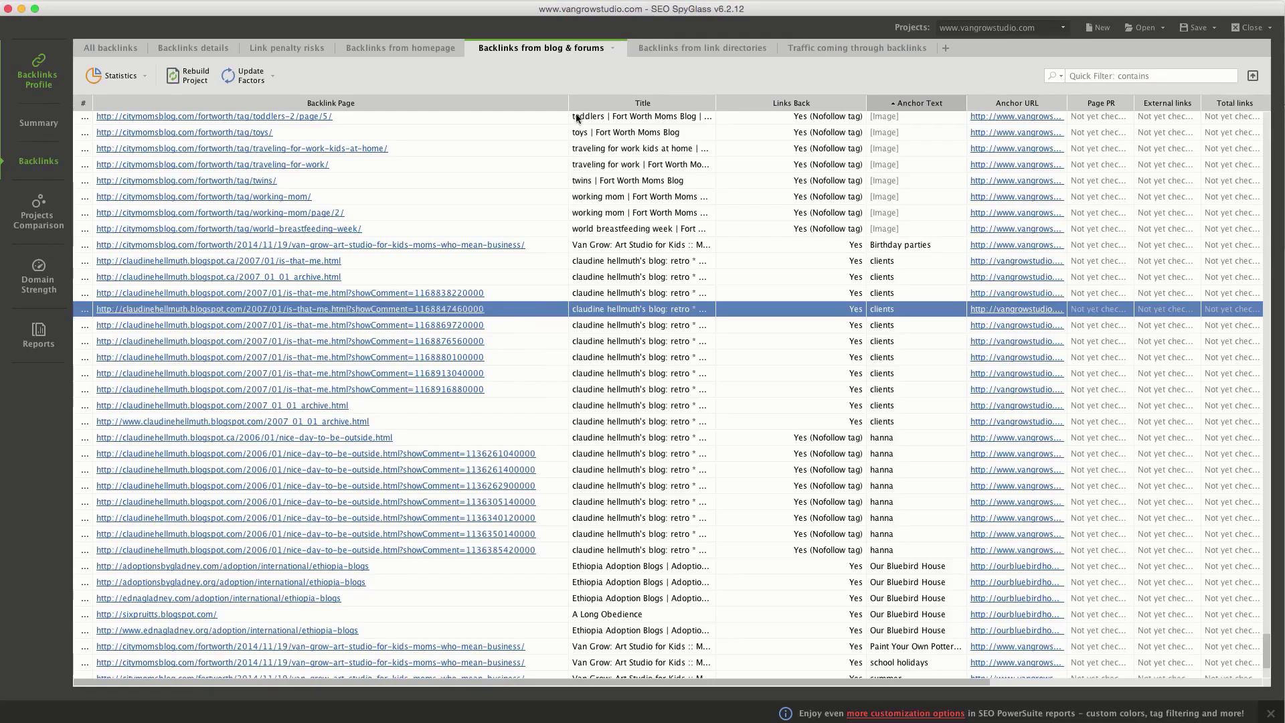
pyautogui.click(669, 47)
pyautogui.click(570, 50)
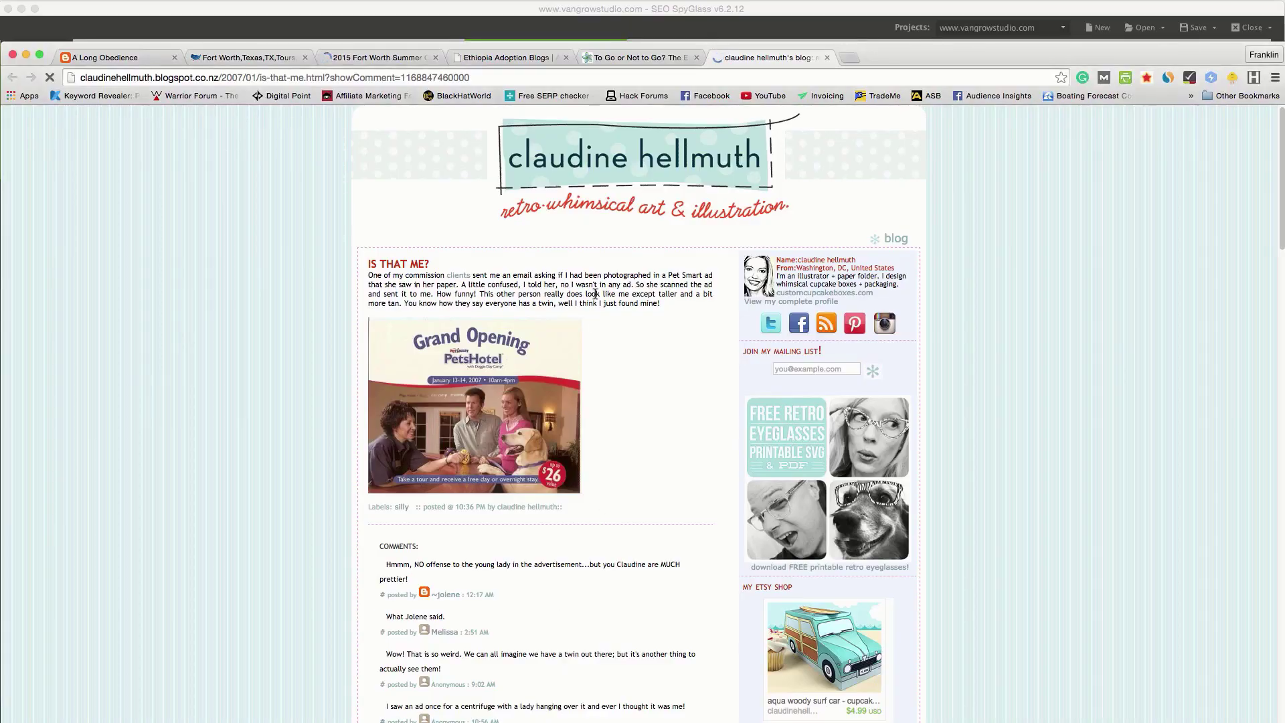
# Read the 'Is That Me?' post comments in maximized Chrome, close both pages, and return to SpyGlass.
pyautogui.doubleClick(889, 53)
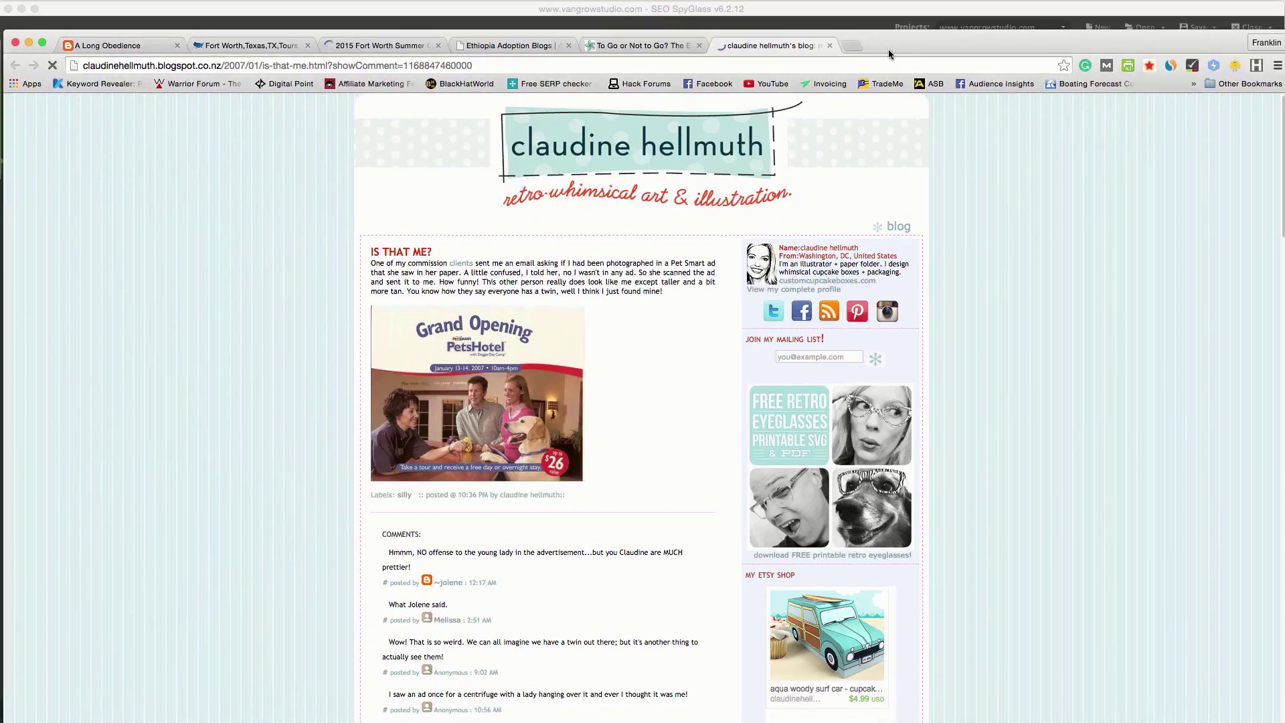
pyautogui.scroll(-5, 513, 339)
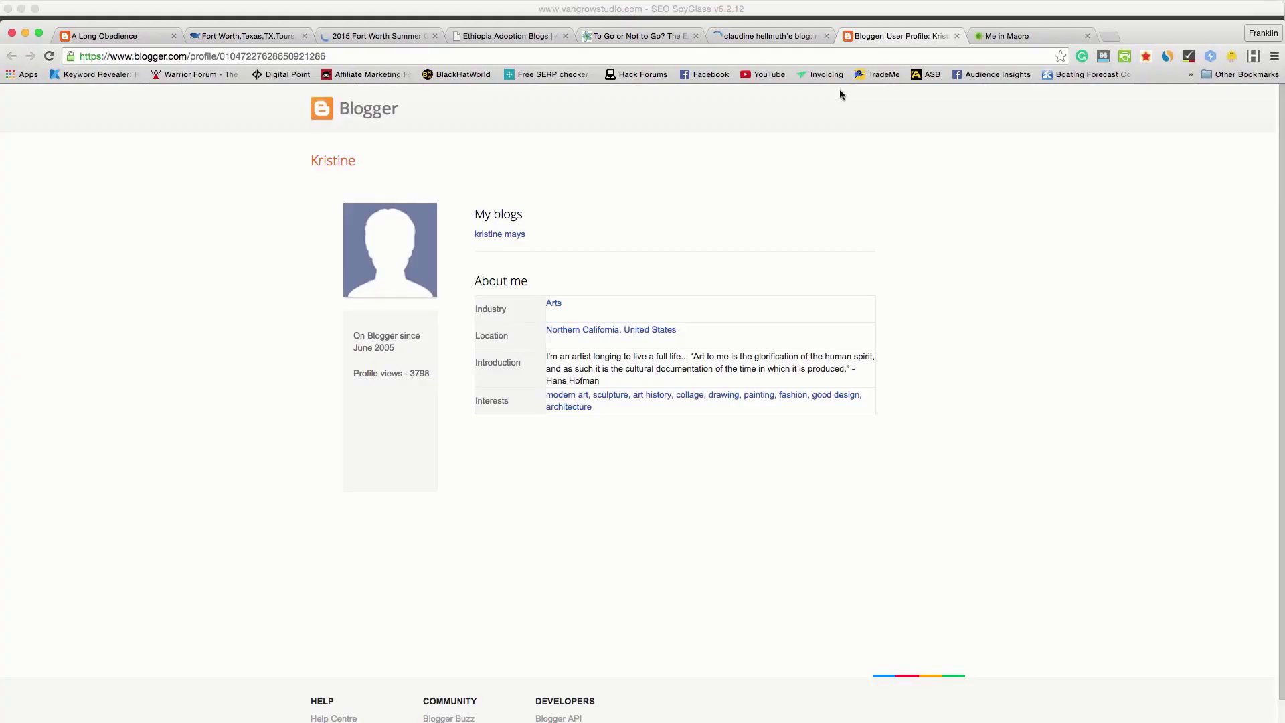
pyautogui.click(960, 36)
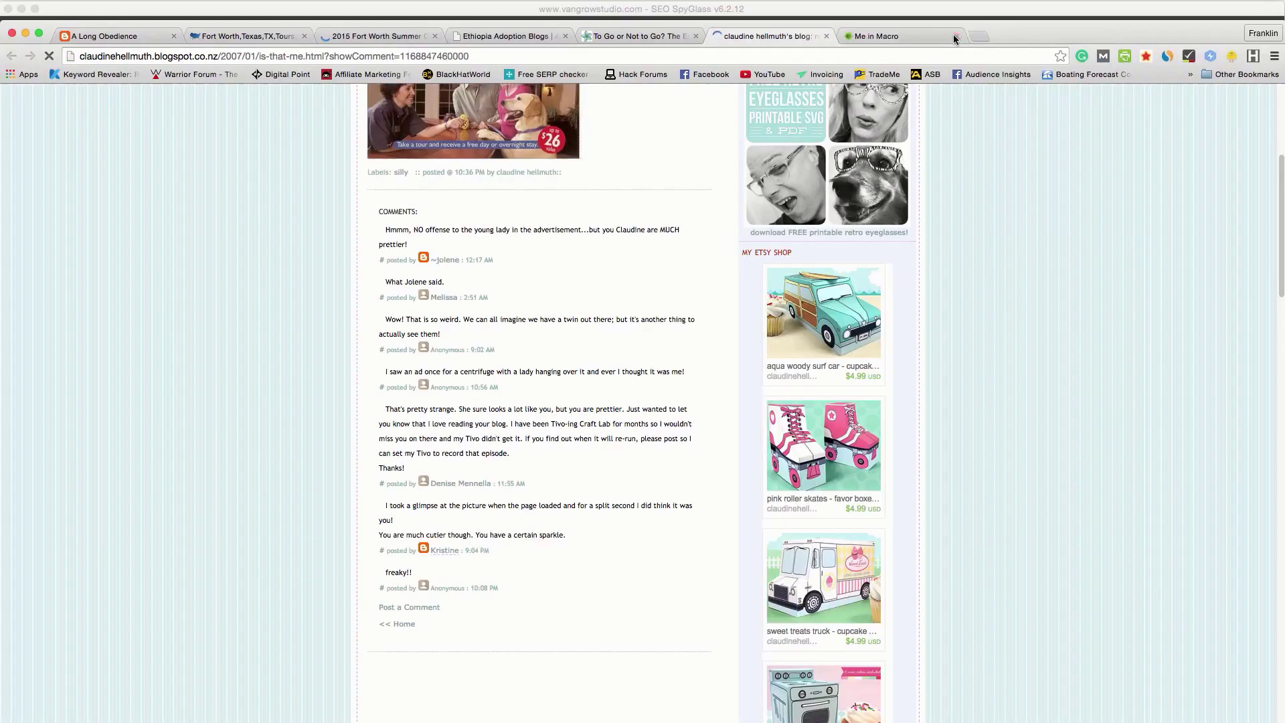
pyautogui.click(826, 36)
pyautogui.click(725, 12)
pyautogui.scroll(-3, 567, 359)
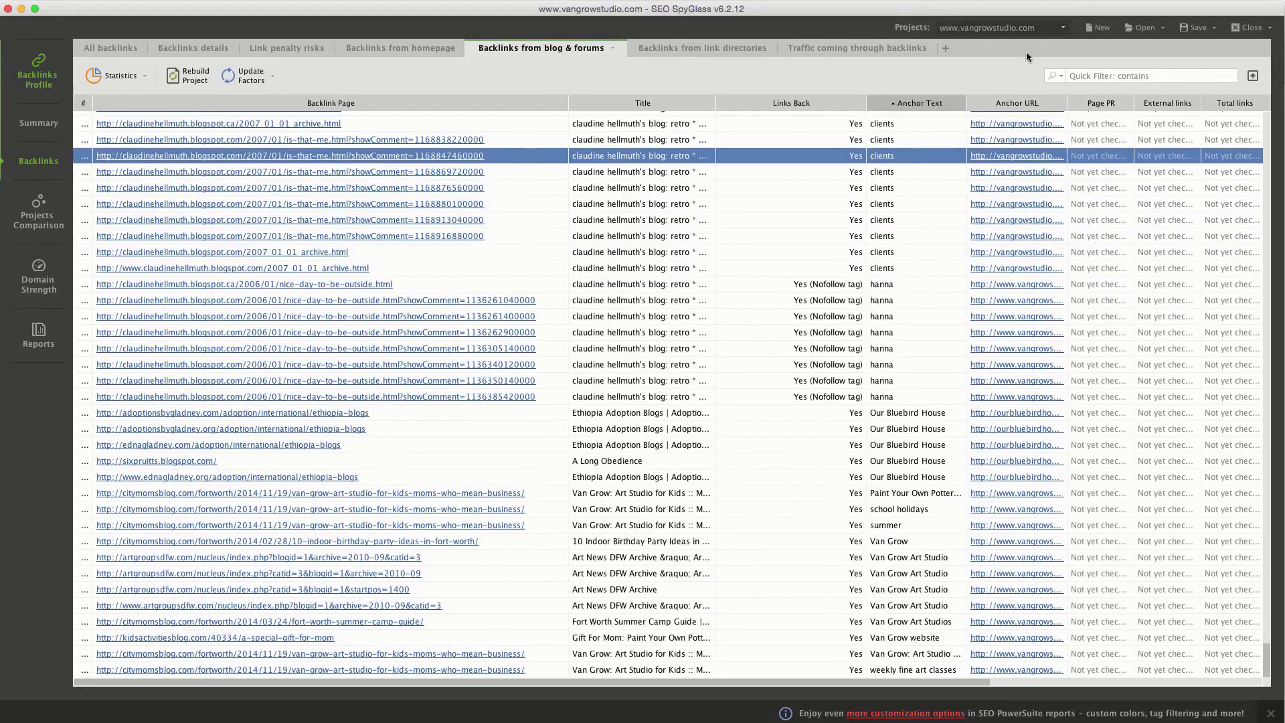
# Show the link directory backlinks and widen the Backlink Page column to reveal the LinkTown URL.
pyautogui.click(696, 49)
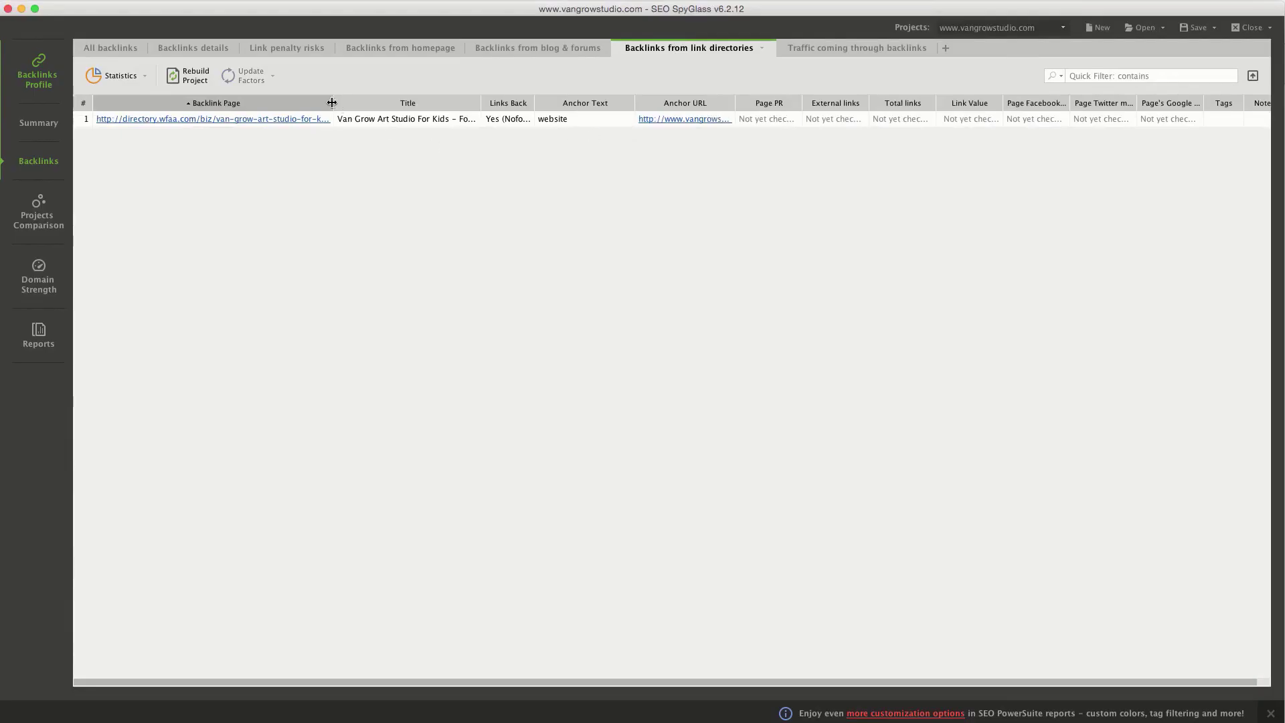
pyautogui.moveTo(332, 102); pyautogui.dragTo(482, 107)
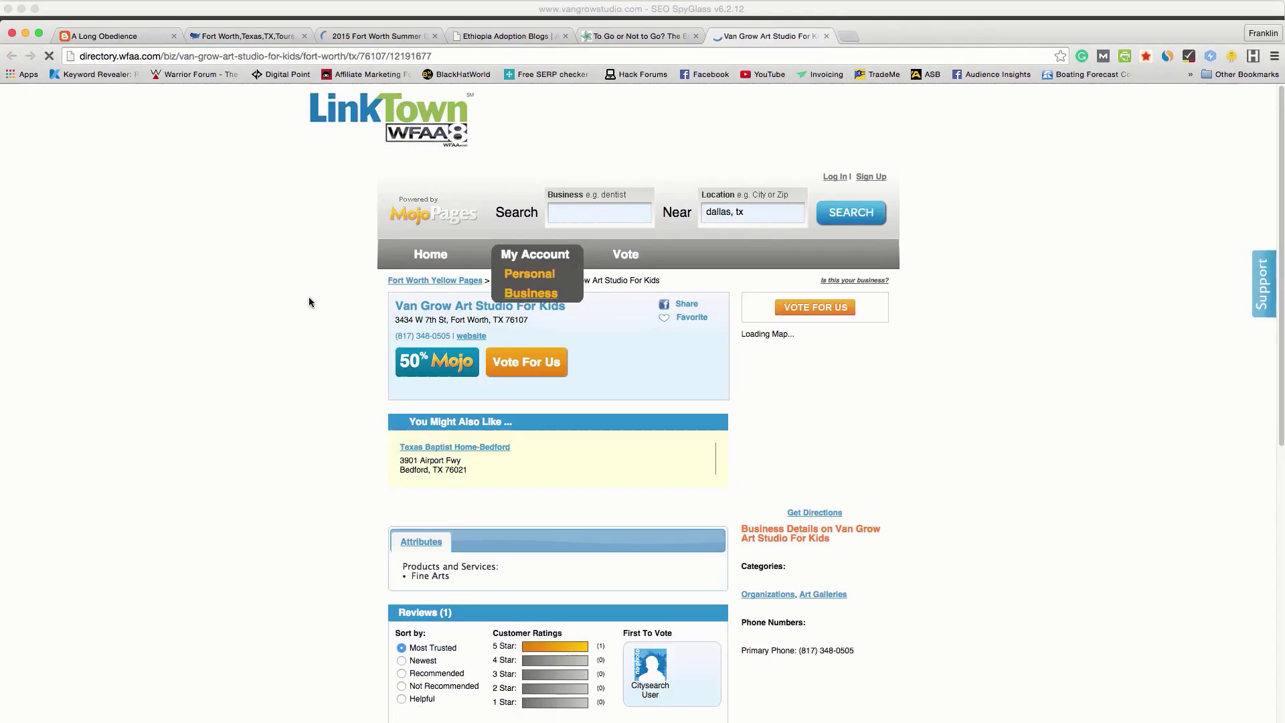
# Scroll the LinkTown listing, close its tab, and bring SEO SpyGlass forward.
pyautogui.scroll(-10, 311, 292)
pyautogui.scroll(10, 310, 291)
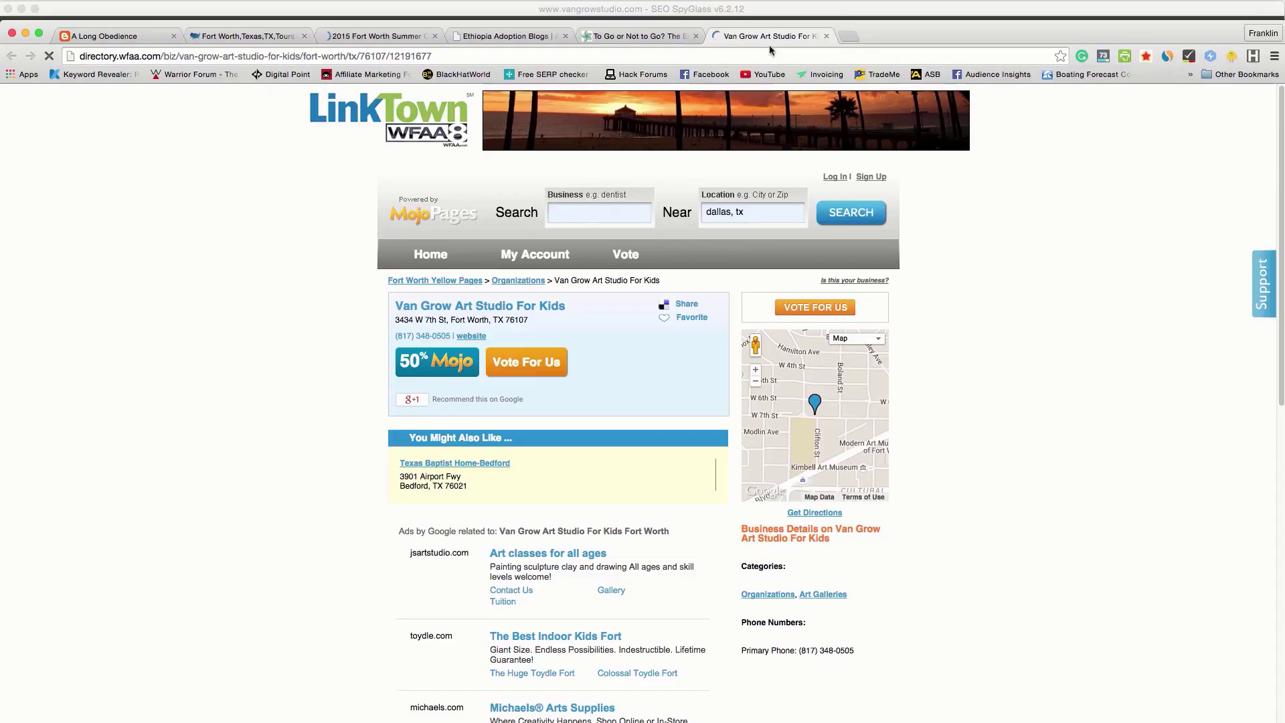
pyautogui.click(825, 35)
pyautogui.click(811, 15)
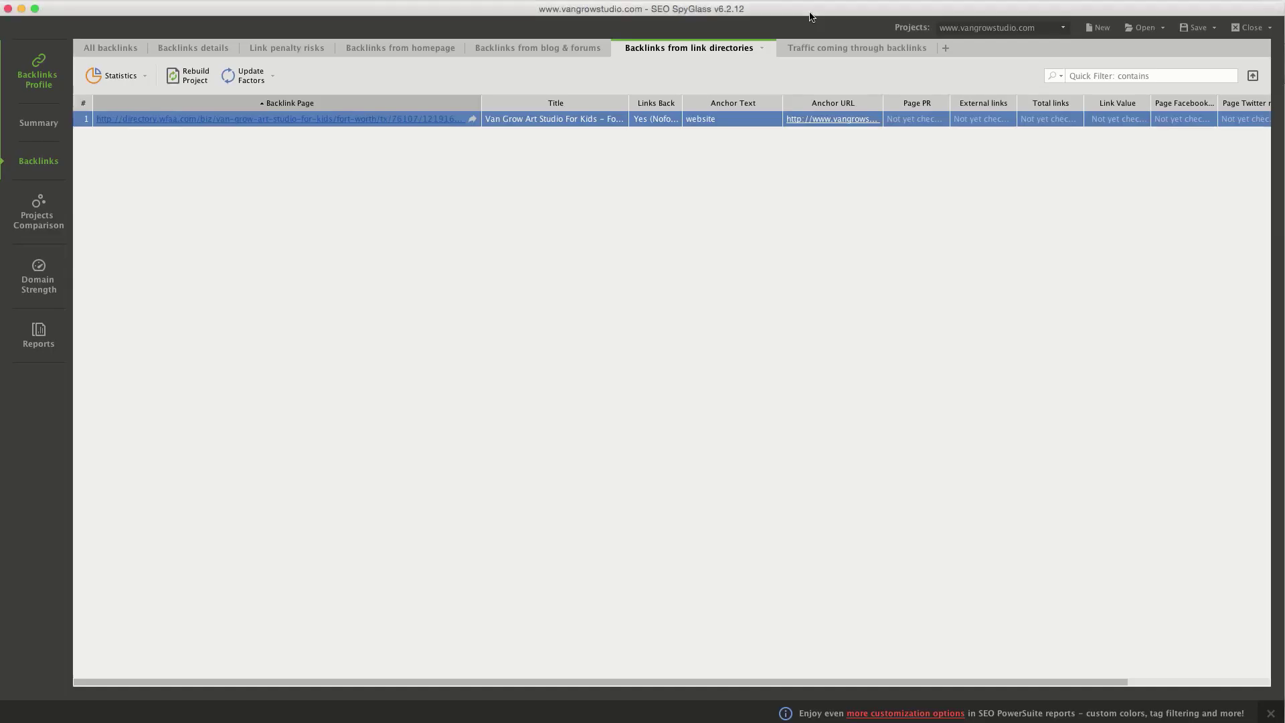
# Rank the backlinks by traffic coming through them and scroll the list.
pyautogui.click(835, 50)
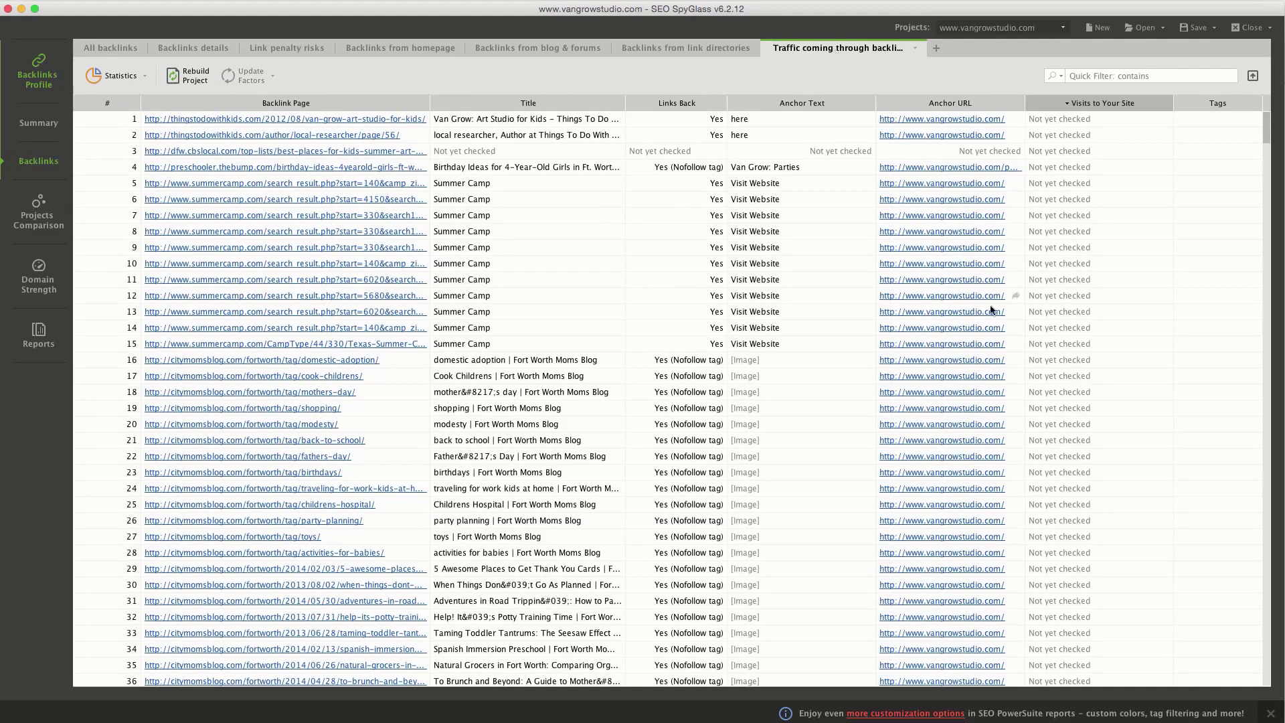
pyautogui.scroll(-7, 720, 251)
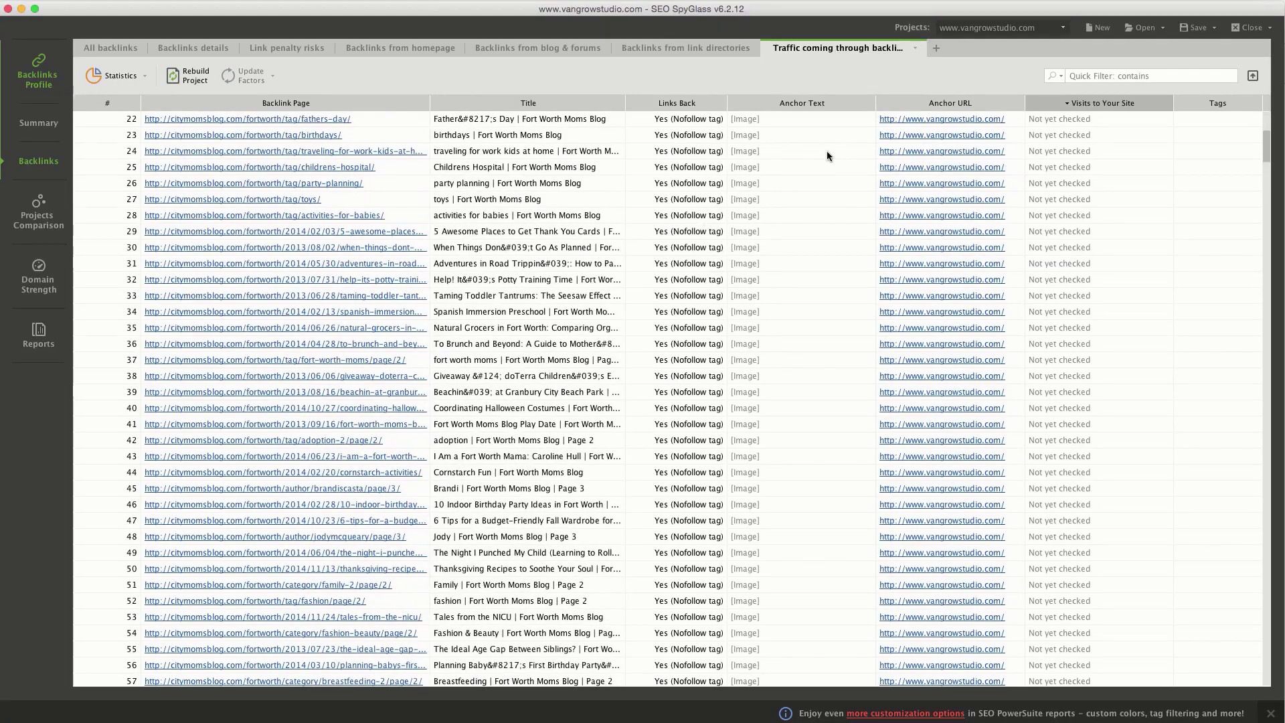
pyautogui.scroll(-8, 828, 156)
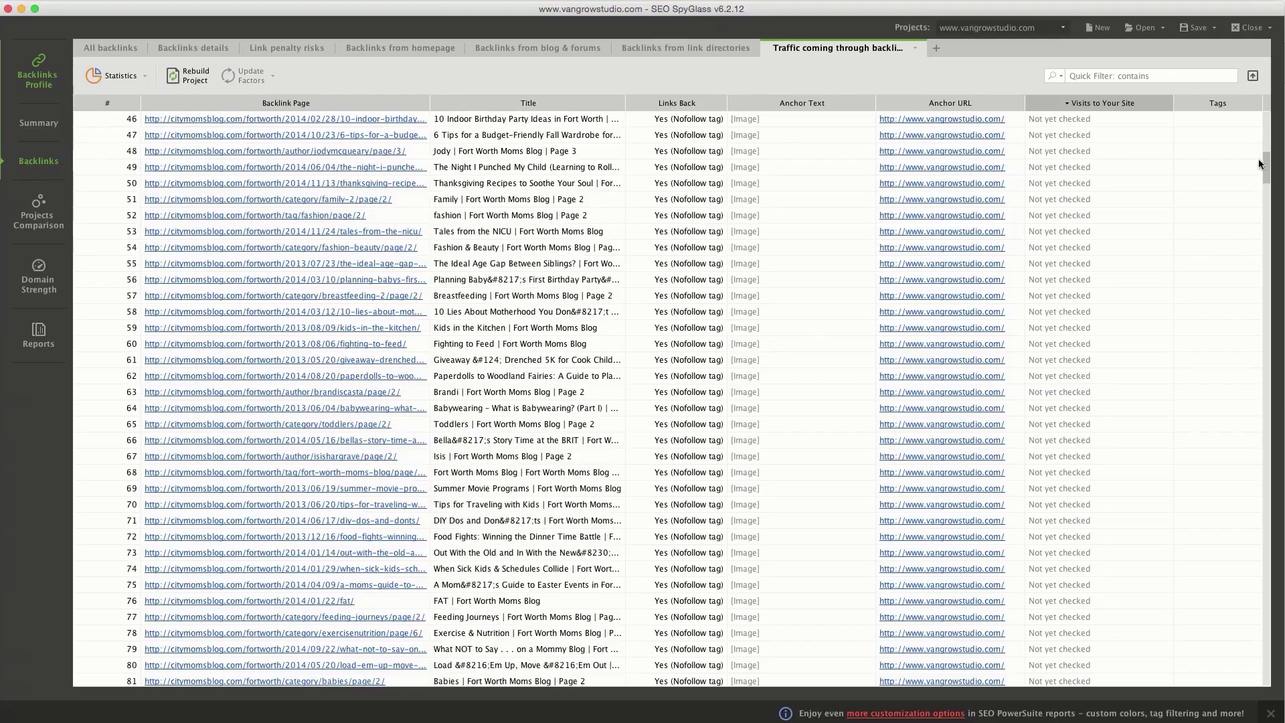
pyautogui.moveTo(1267, 166); pyautogui.dragTo(1267, 126)
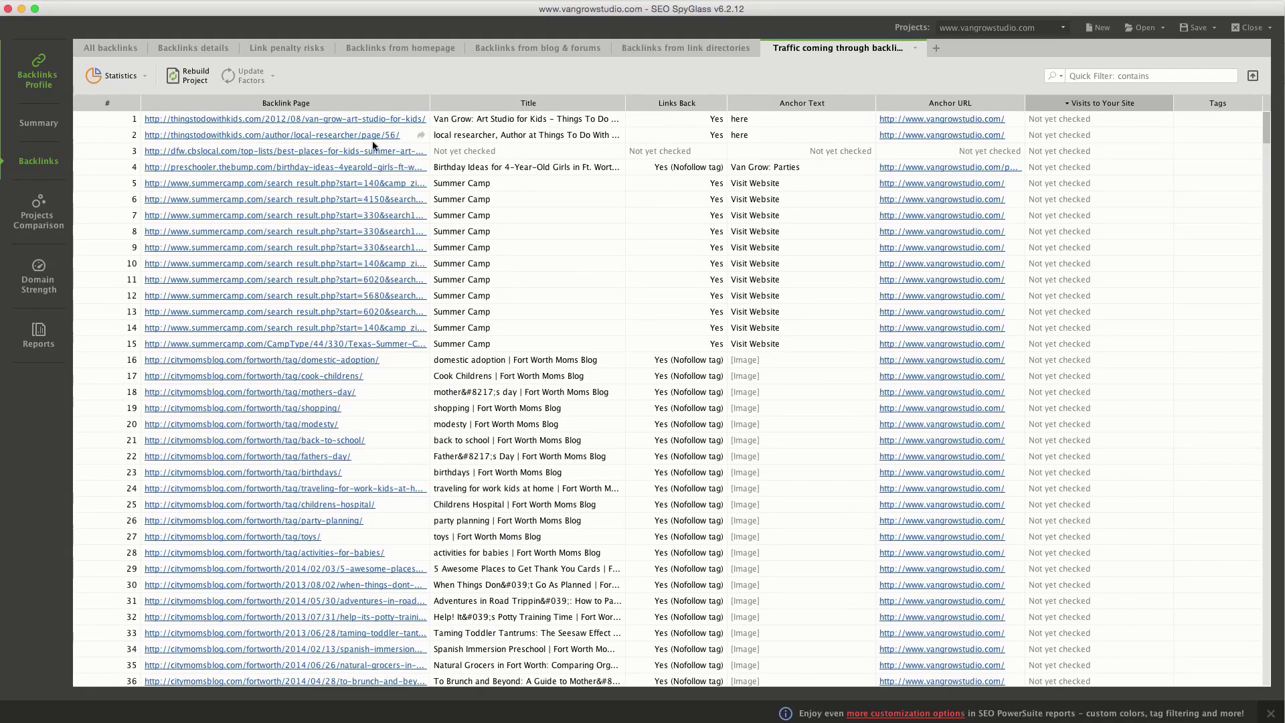
# Check homepage, penalty-risk, details and all-backlinks views, then open vangrowstudio.com's Domain Strength overview.
pyautogui.click(391, 47)
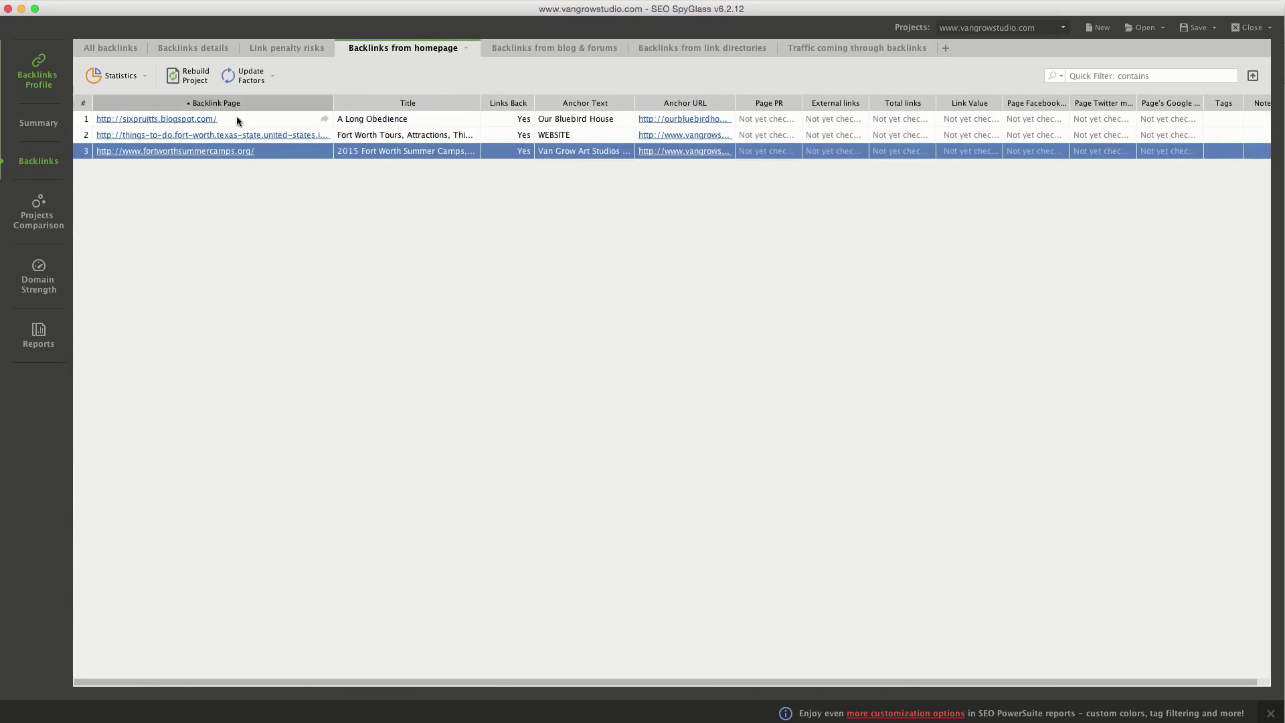
pyautogui.click(281, 49)
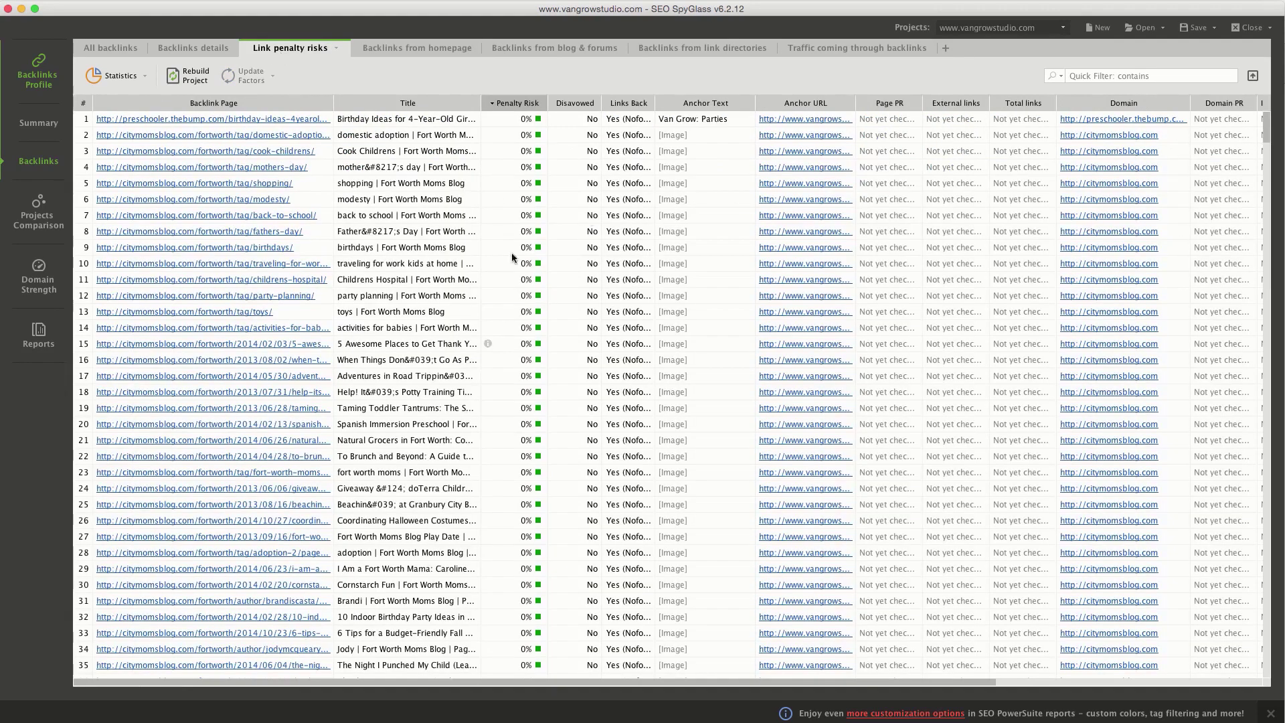
pyautogui.click(189, 48)
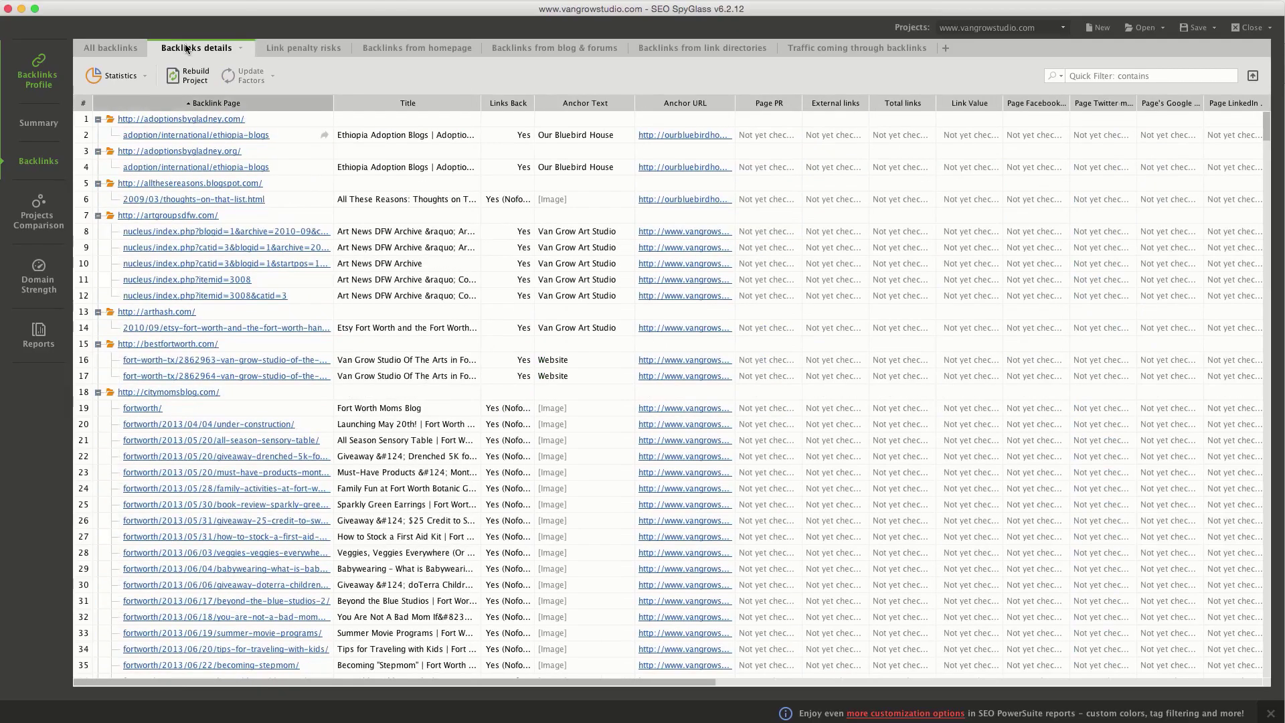
pyautogui.click(111, 49)
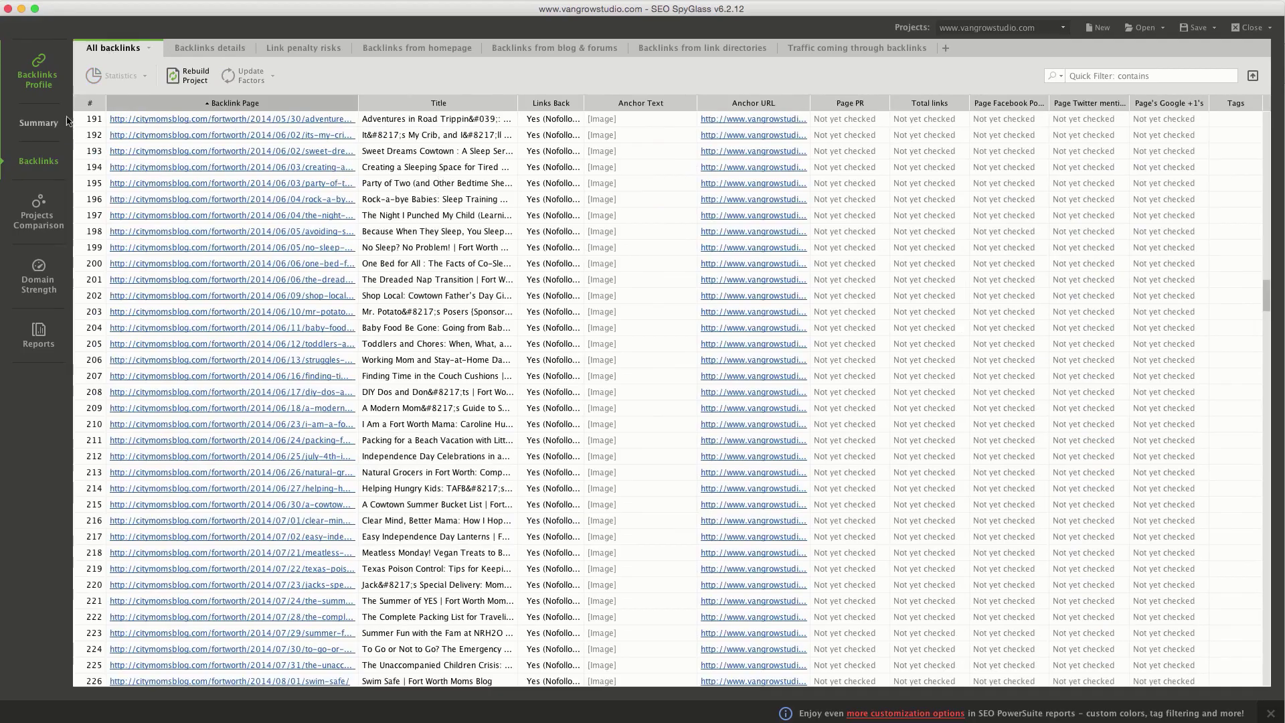
pyautogui.click(38, 280)
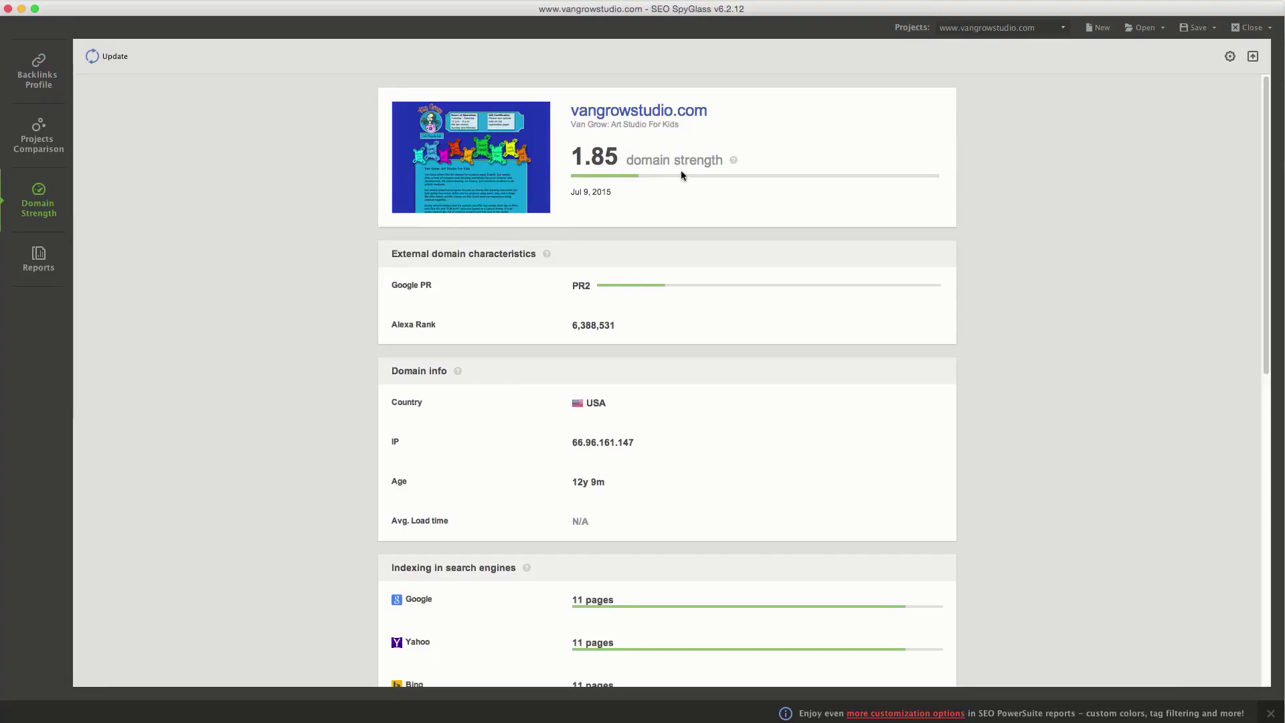
# Scroll through vangrowstudio.com's Domain Strength page: 657 backlinks from 43 domains, 16.1% dofollow, 322 Facebook signals.
pyautogui.scroll(-5, 686, 301)
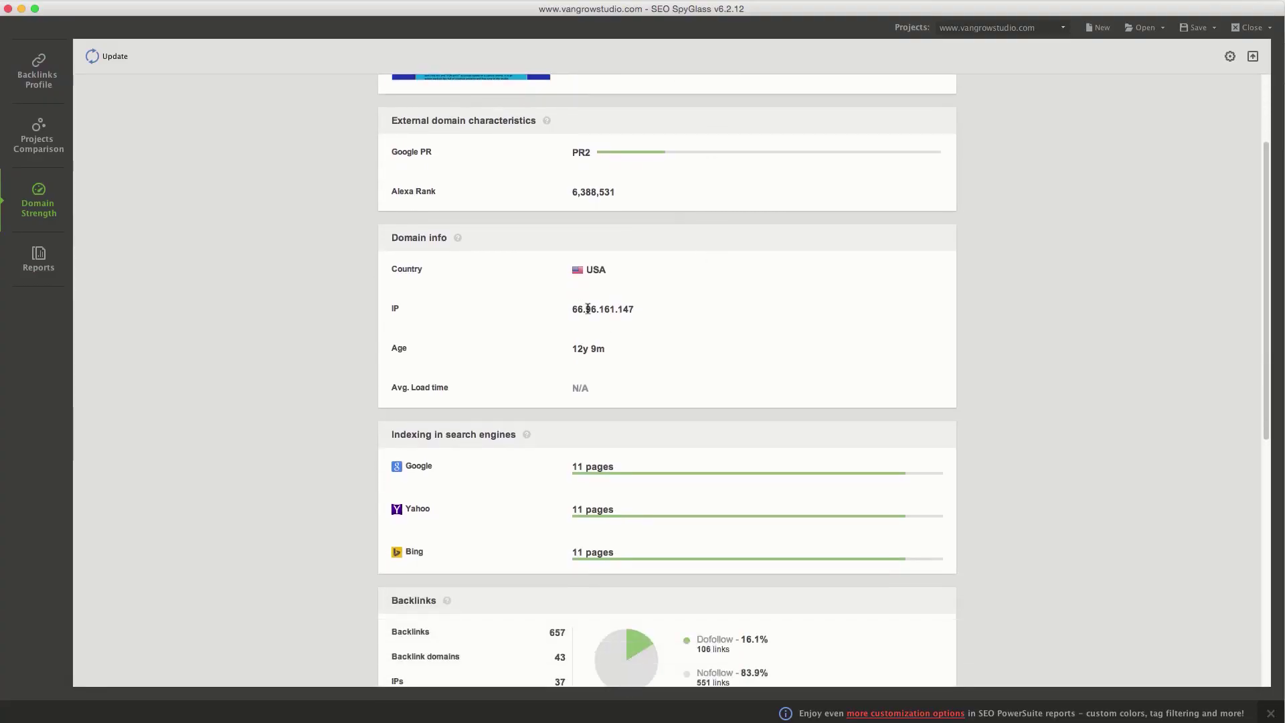
pyautogui.scroll(-7, 652, 376)
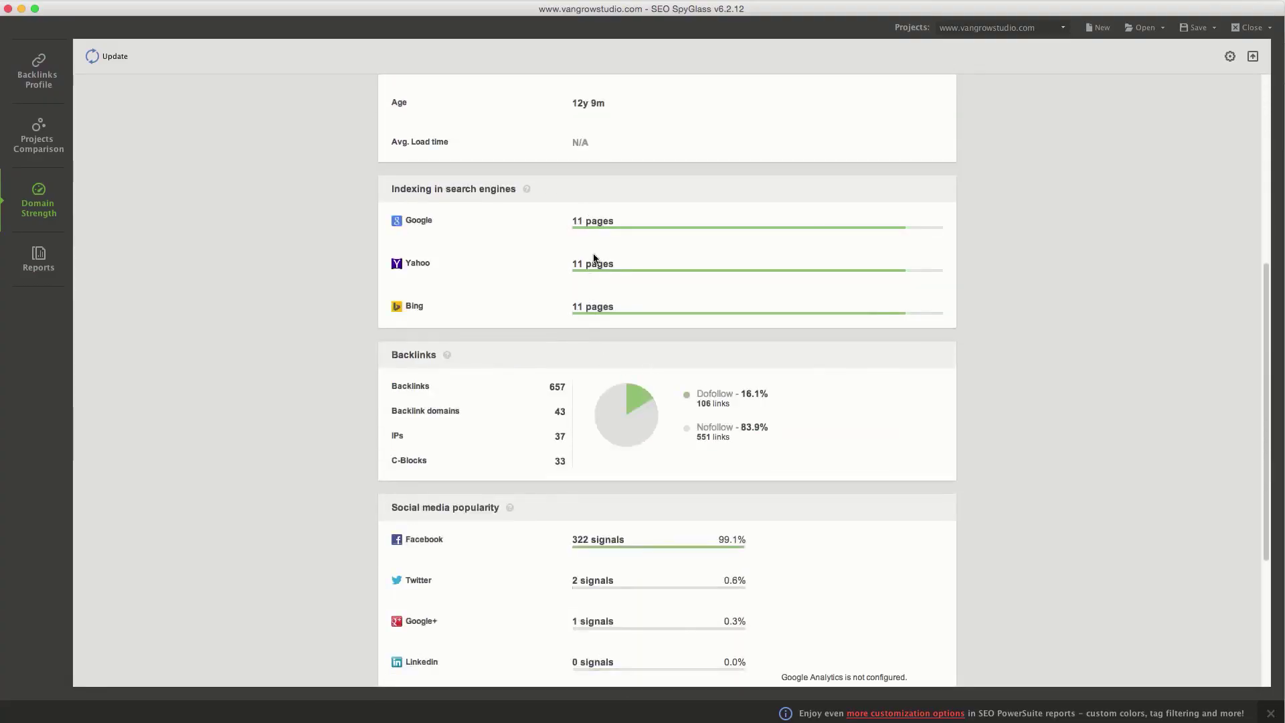
pyautogui.scroll(-2, 659, 381)
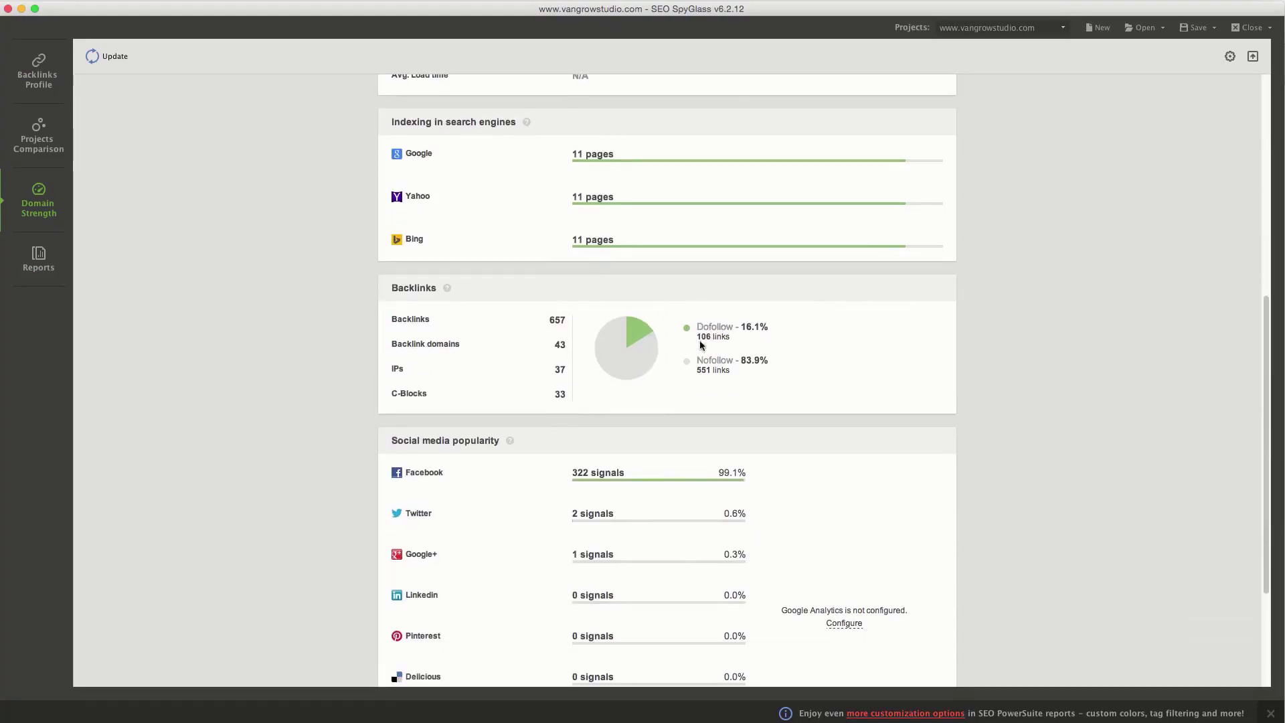
pyautogui.scroll(-4, 619, 356)
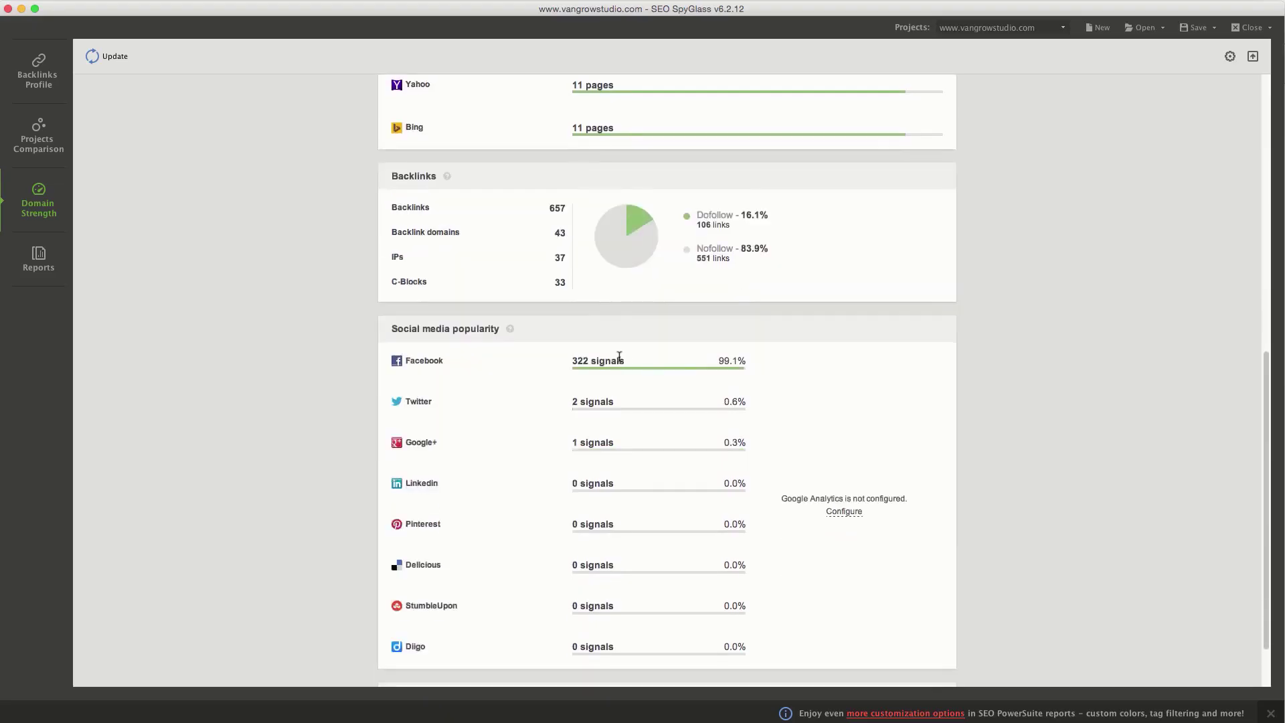
pyautogui.scroll(-2, 626, 364)
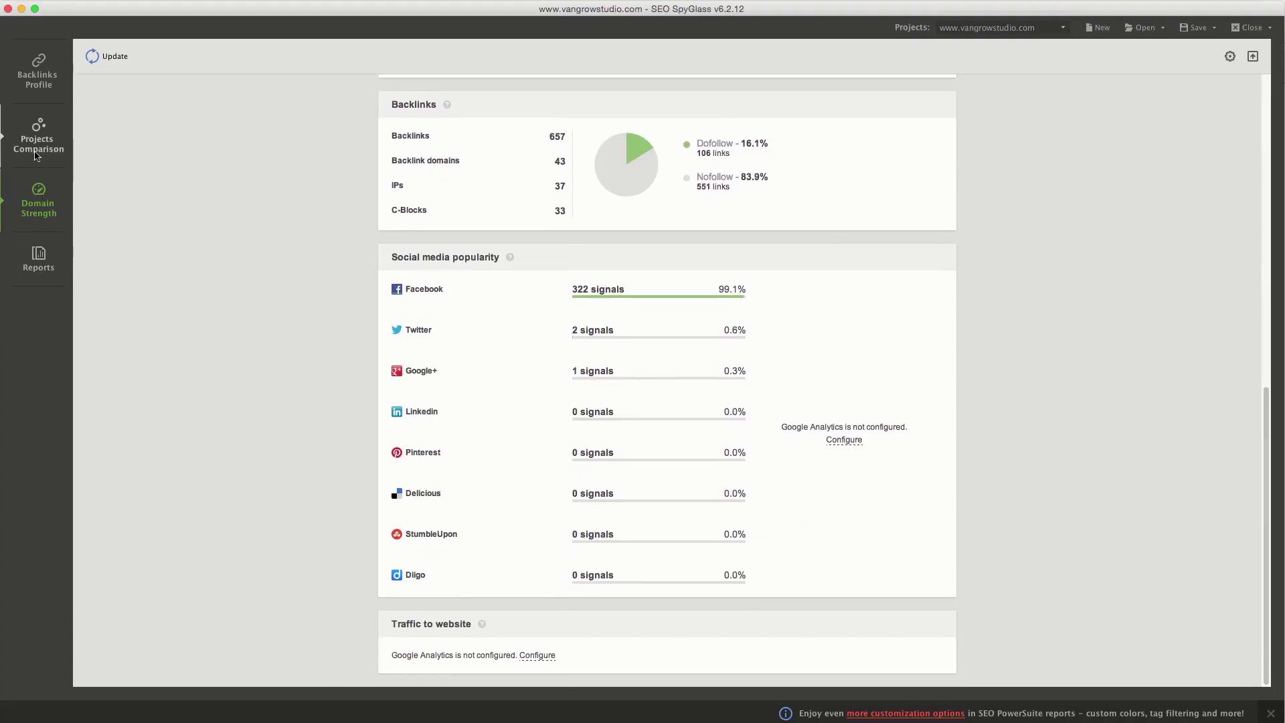
# Open the reports and scroll through the Backlinks Summary report.
pyautogui.click(35, 270)
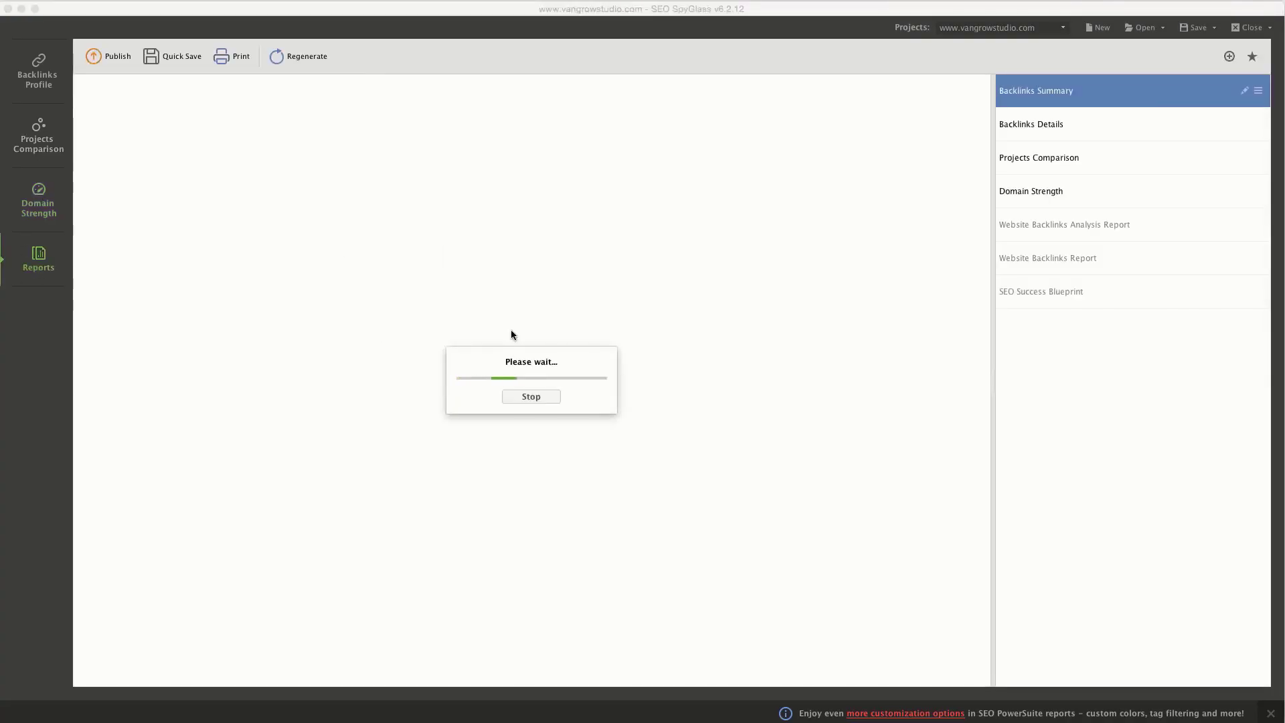
pyautogui.scroll(-12, 461, 285)
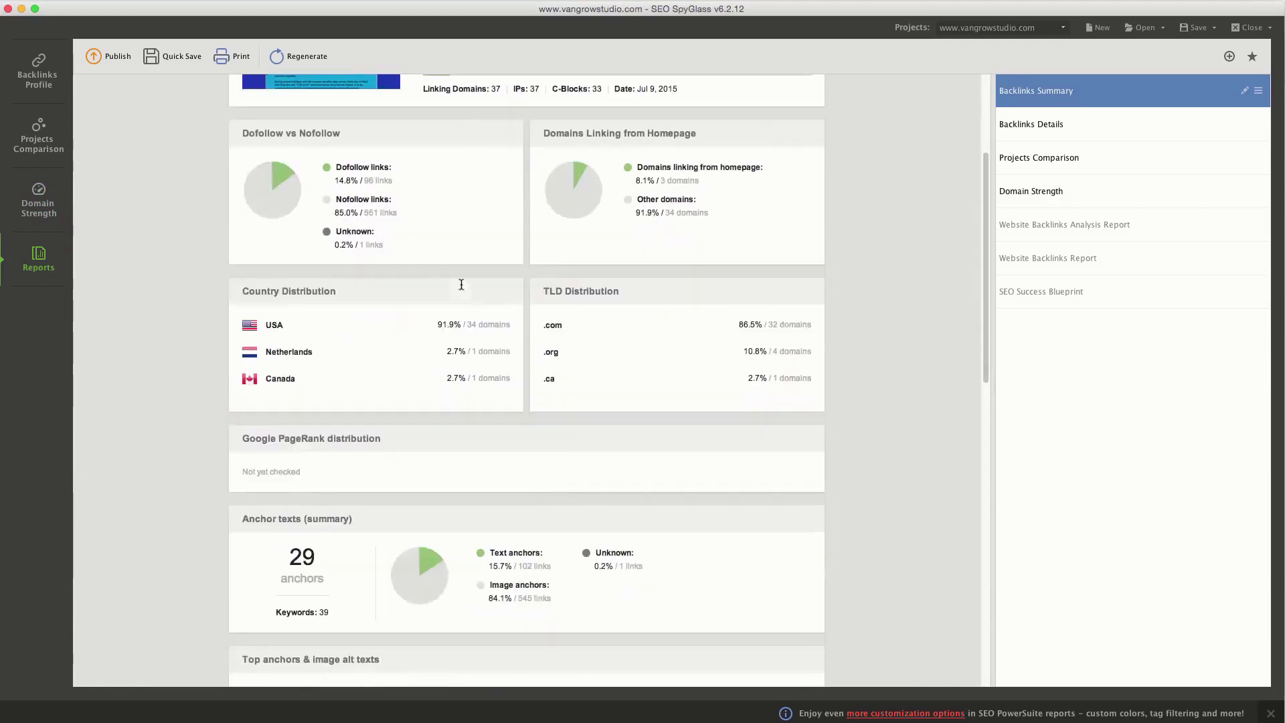
pyautogui.scroll(-3, 461, 288)
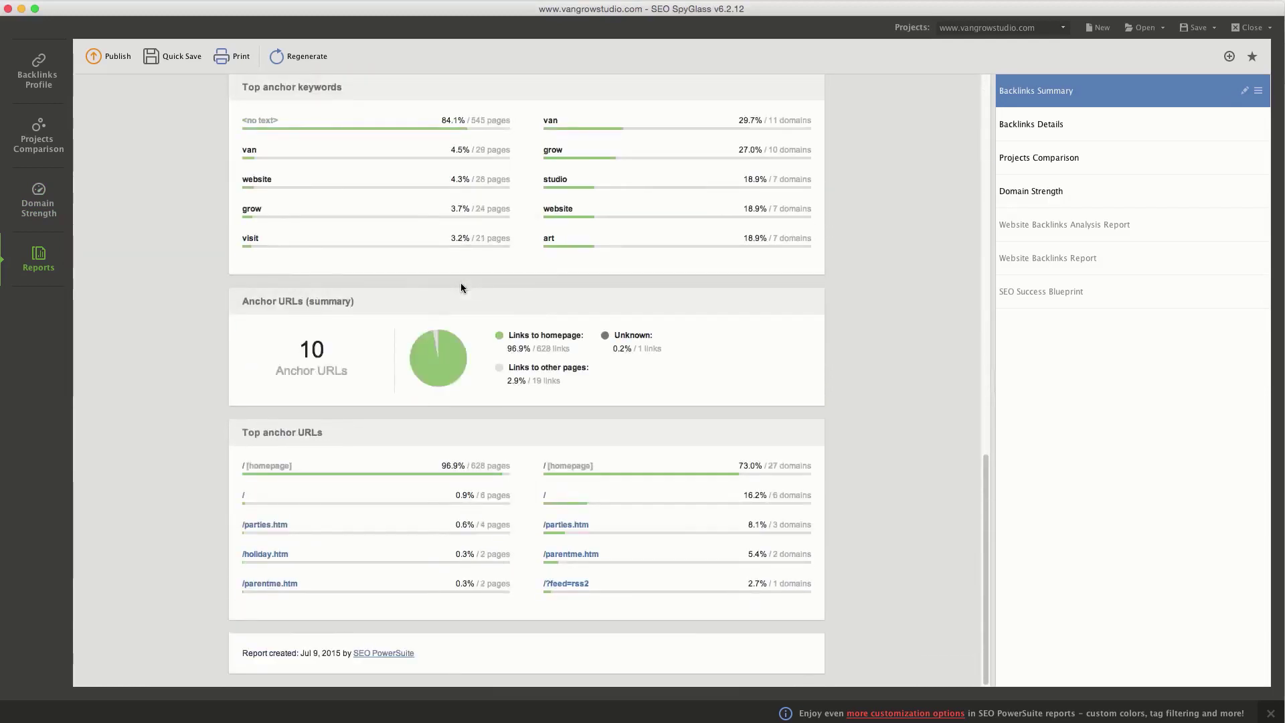
# View the Domain Strength and 648-backlink Backlinks Details reports, then return to Backlinks Profile.
pyautogui.click(1024, 194)
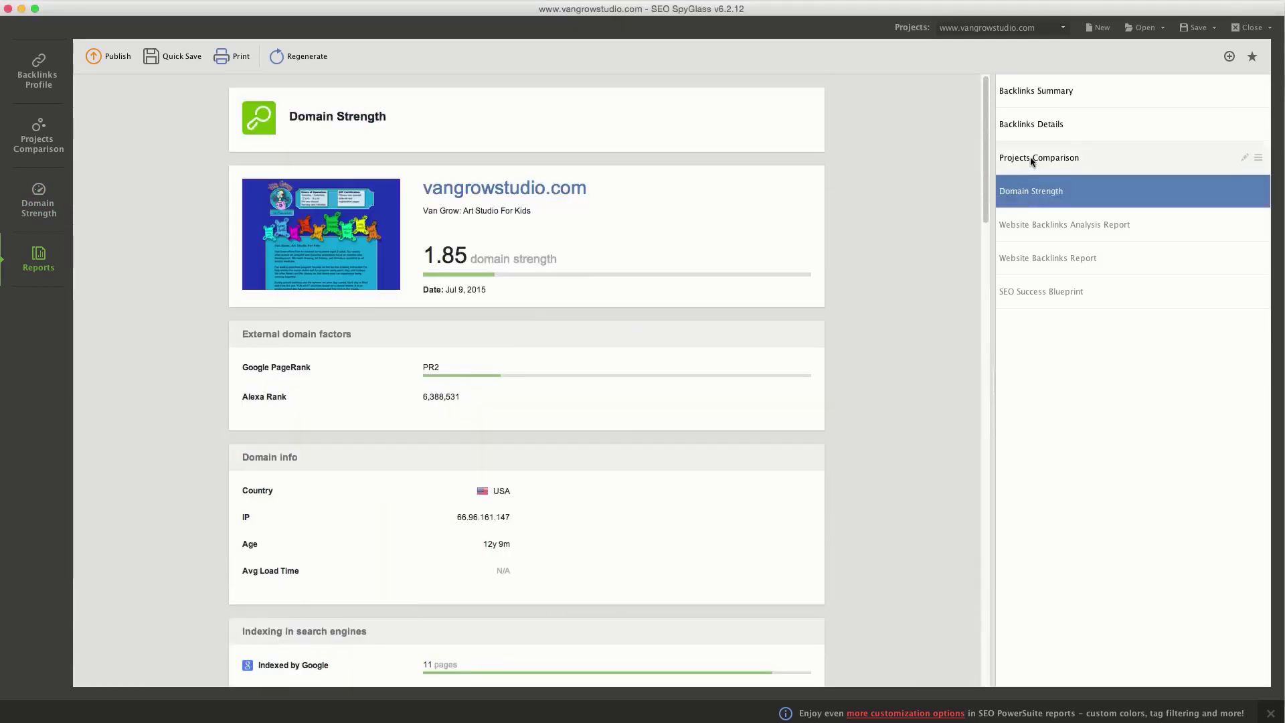
pyautogui.click(1024, 131)
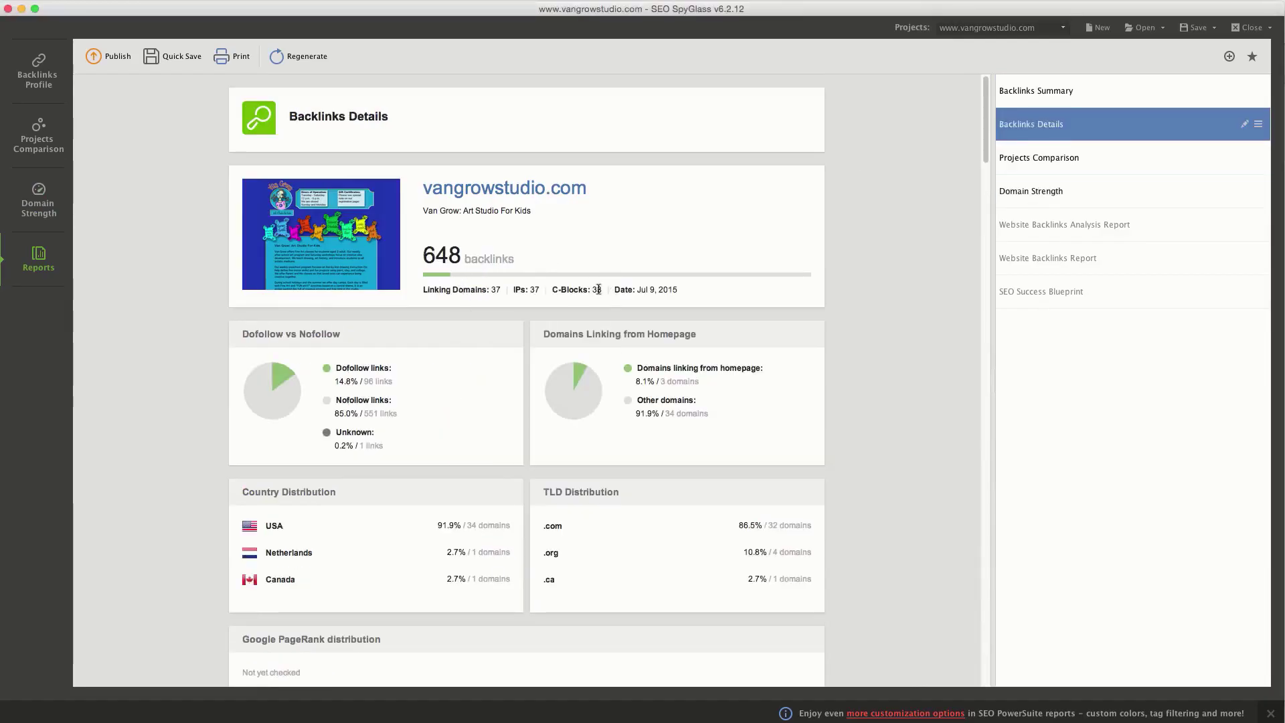
pyautogui.scroll(-3, 524, 289)
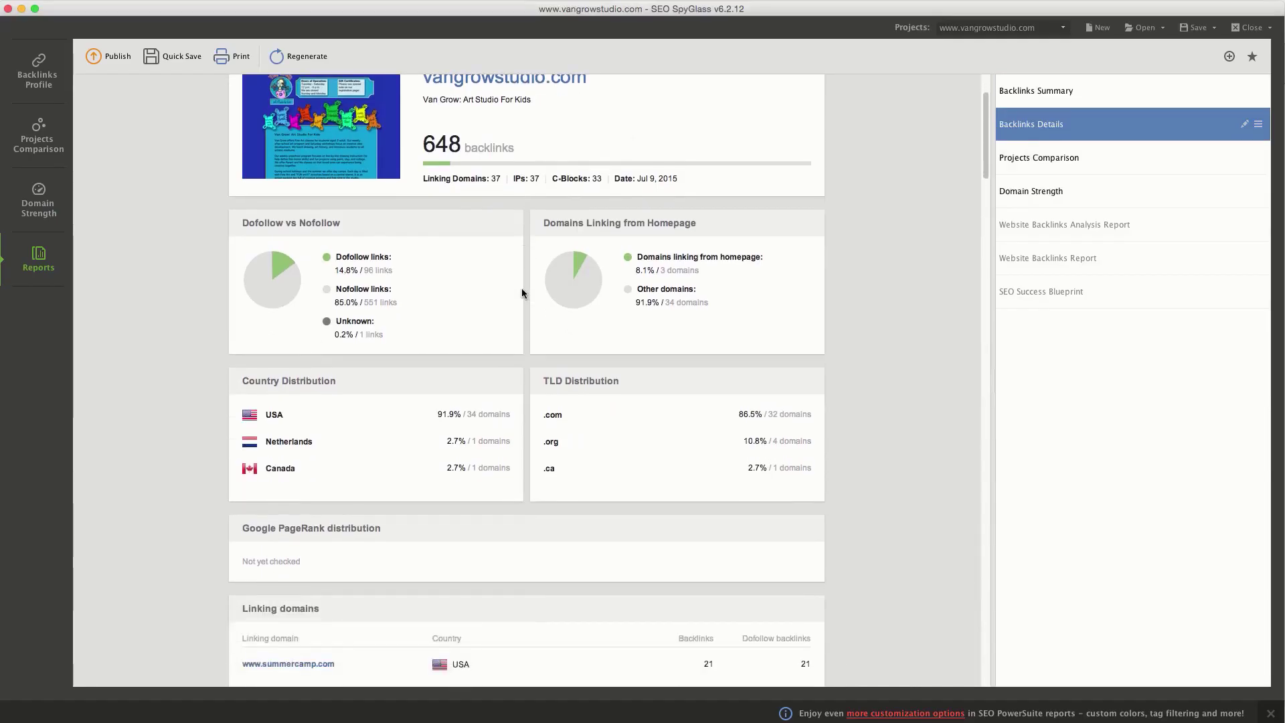
pyautogui.scroll(-10, 521, 287)
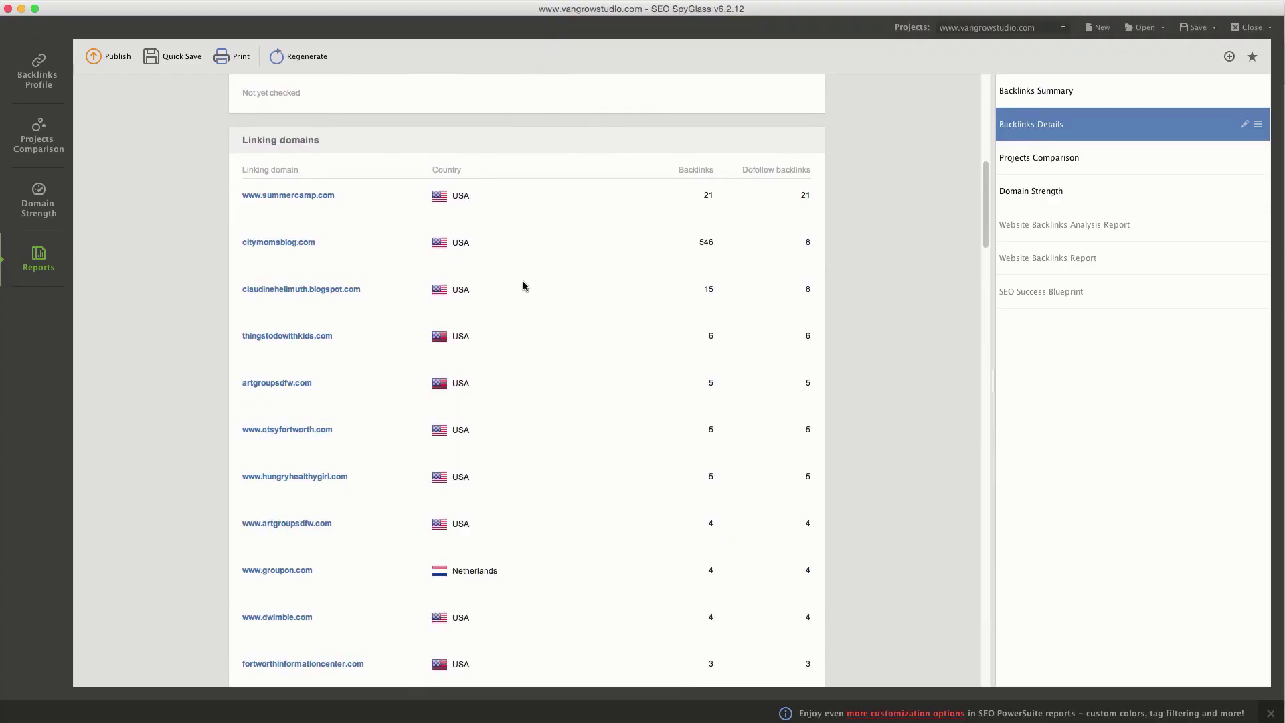
pyautogui.scroll(15, 546, 270)
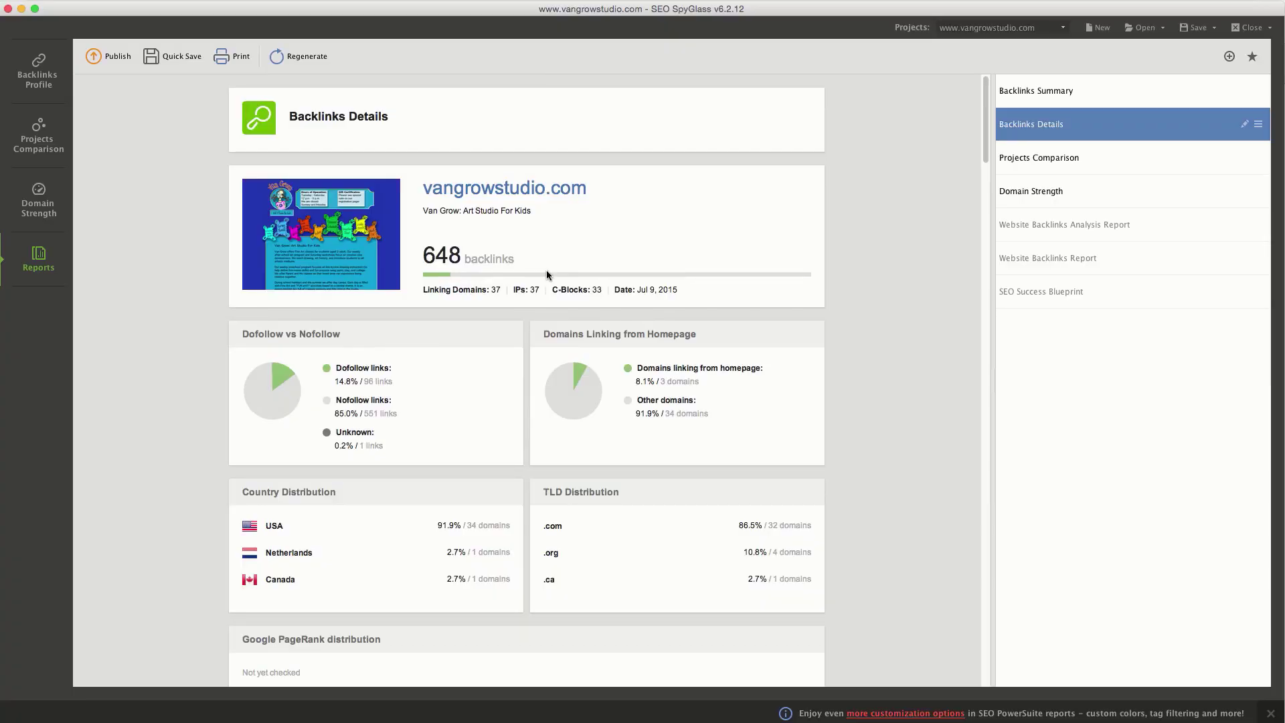
pyautogui.click(38, 73)
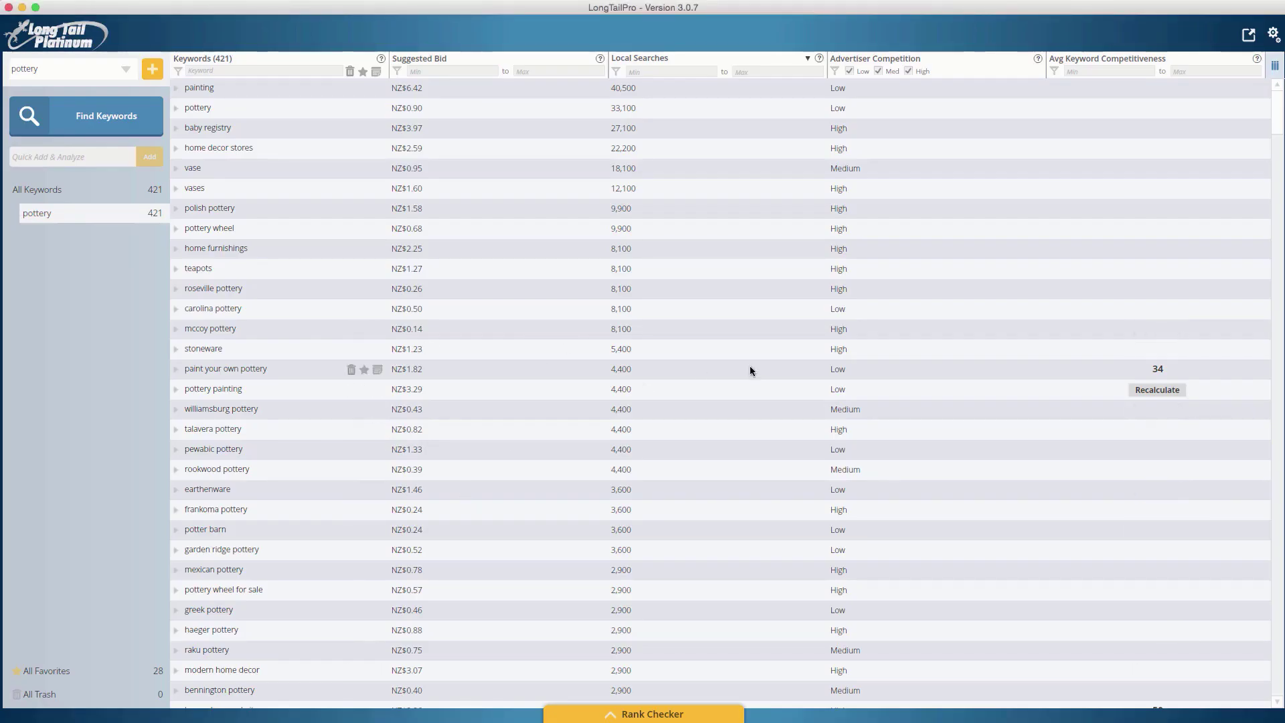
# Expand 'pottery painting' to list its top-ranking pages, averaging competitiveness 32 and domain authority 25.7.
pyautogui.click(212, 390)
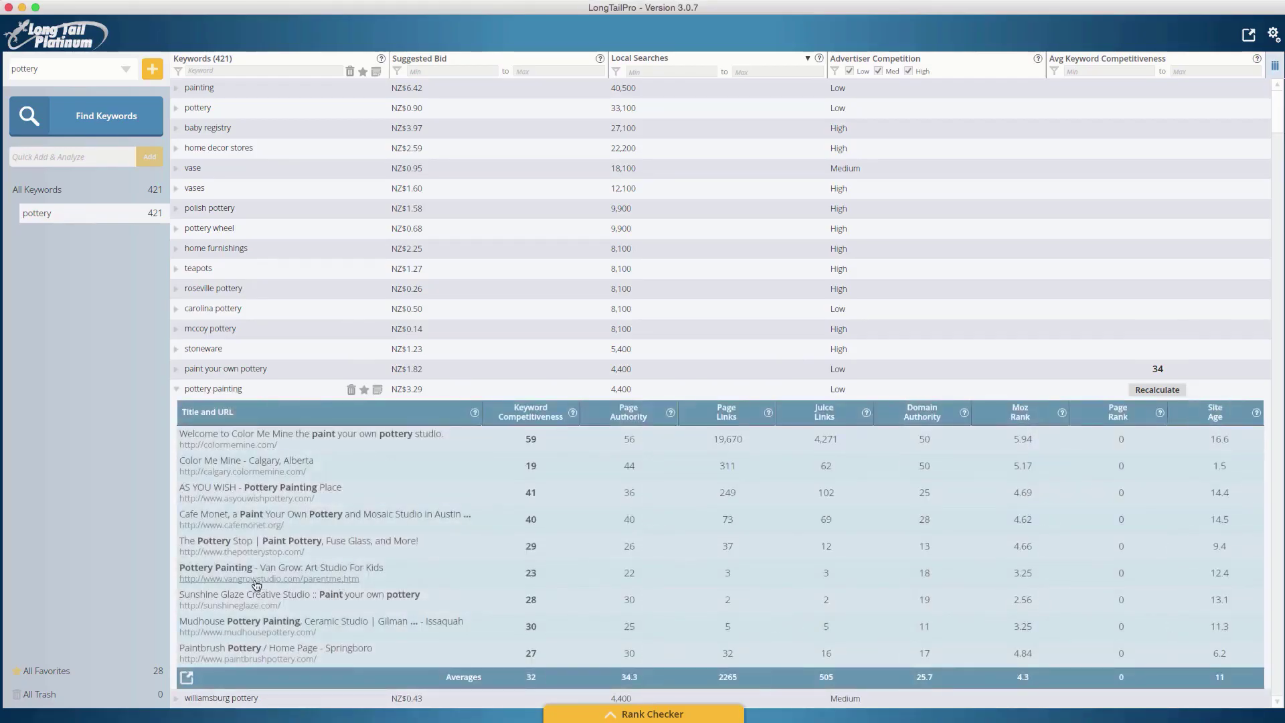